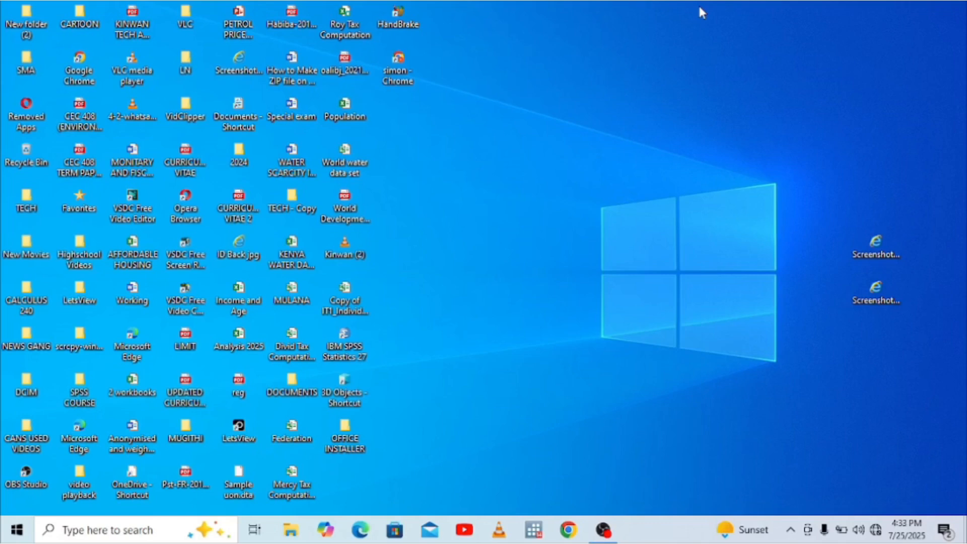
- Search Windows for spss and pin IBM SPSS Statistics 27 to the taskbar
{"action": "left_click", "coordinate": [74, 532]}
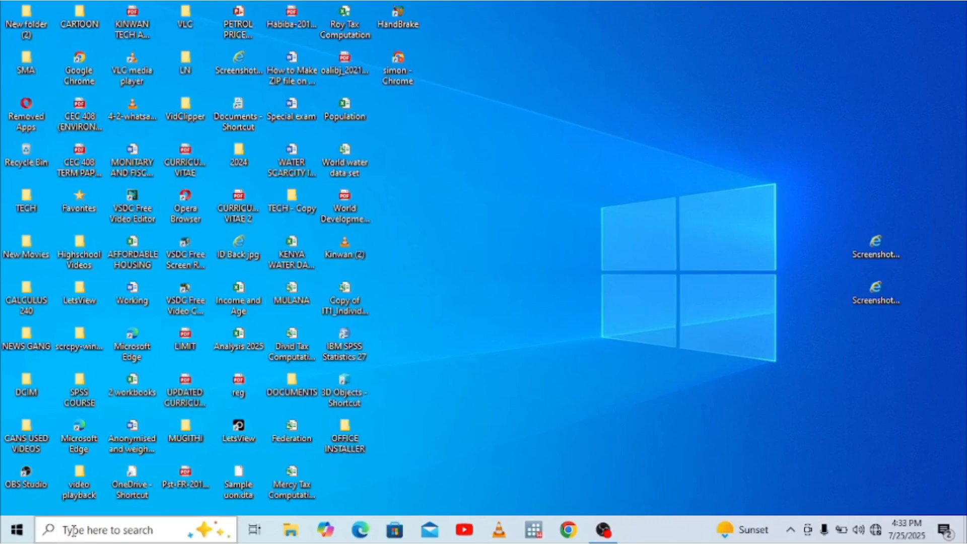
{"action": "type", "text": "spss"}
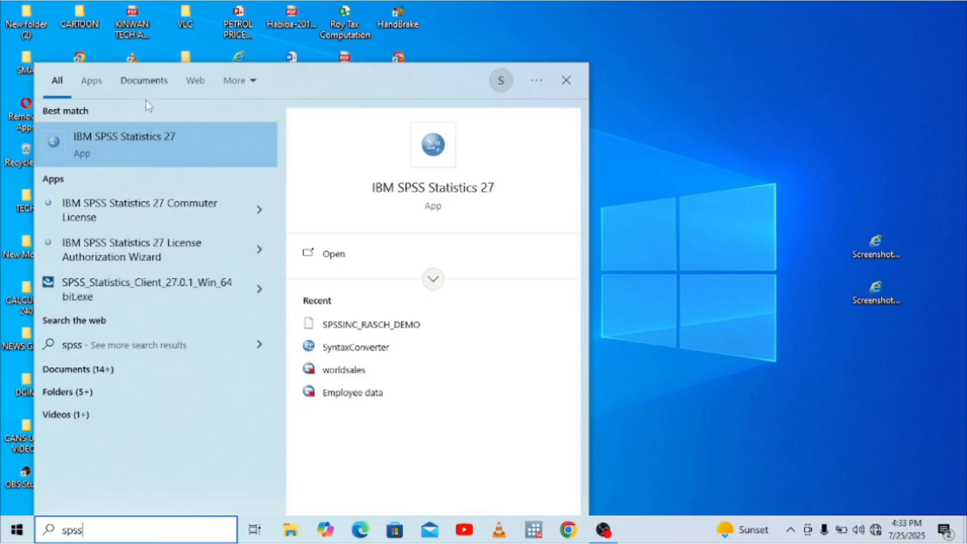
{"action": "right_click", "coordinate": [136, 161]}
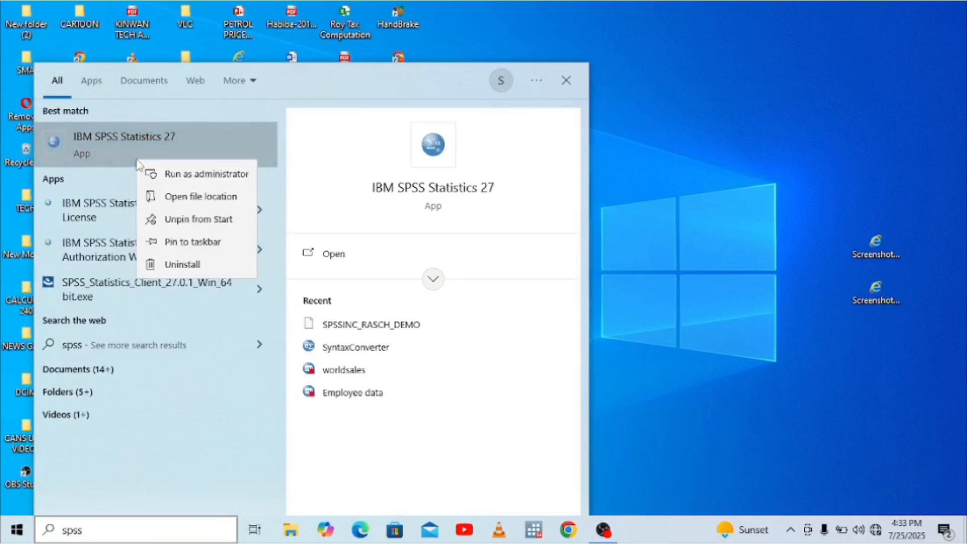
{"action": "left_click", "coordinate": [192, 242]}
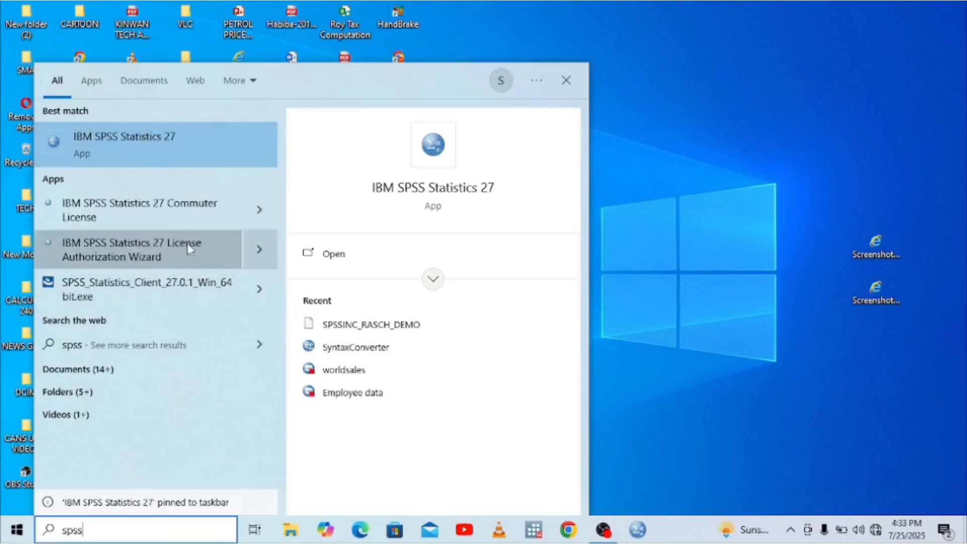
{"action": "left_click", "coordinate": [627, 271]}
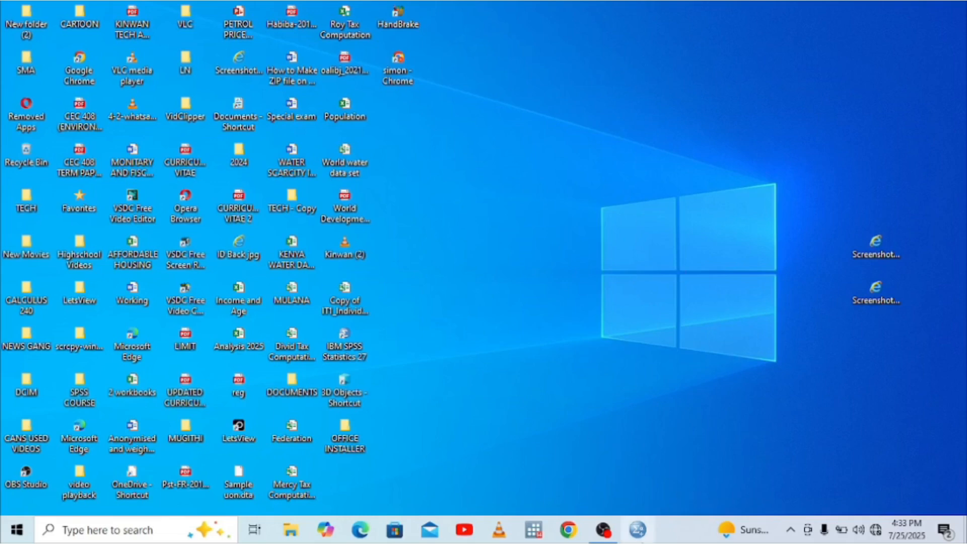
- Launch IBM SPSS Statistics 27 and close its welcome dialog after viewing the recent and sample file lists
{"action": "left_click", "coordinate": [642, 534]}
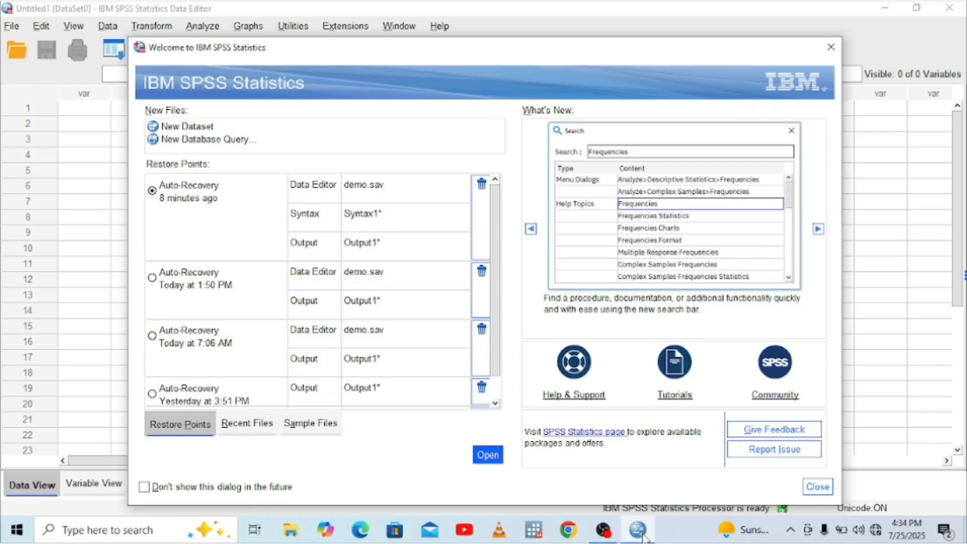
{"action": "left_click", "coordinate": [254, 424]}
{"action": "left_click", "coordinate": [309, 425]}
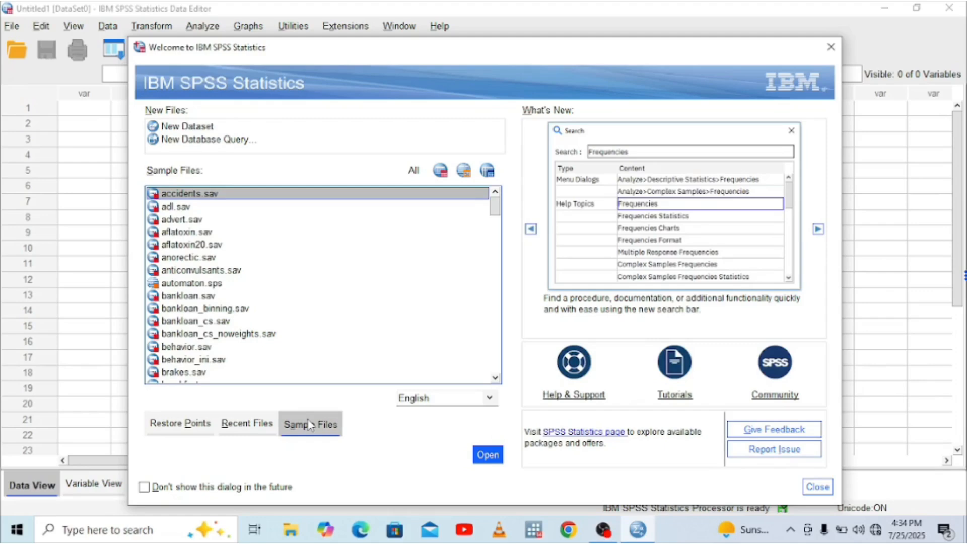
{"action": "left_click", "coordinate": [262, 429]}
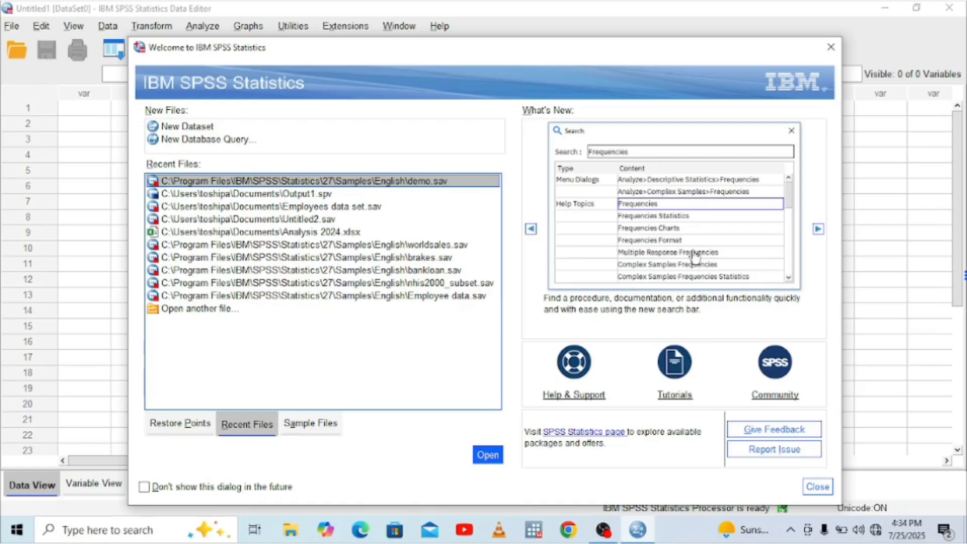
{"action": "left_click", "coordinate": [831, 47]}
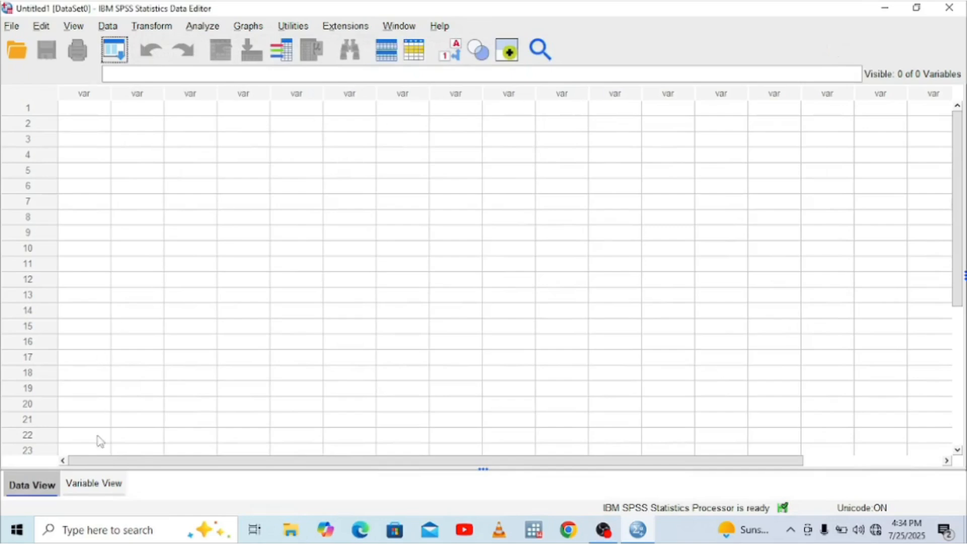
- Switch the empty dataset to Variable View and add a first variable named Name
{"action": "left_click", "coordinate": [91, 487]}
{"action": "left_click", "coordinate": [42, 494]}
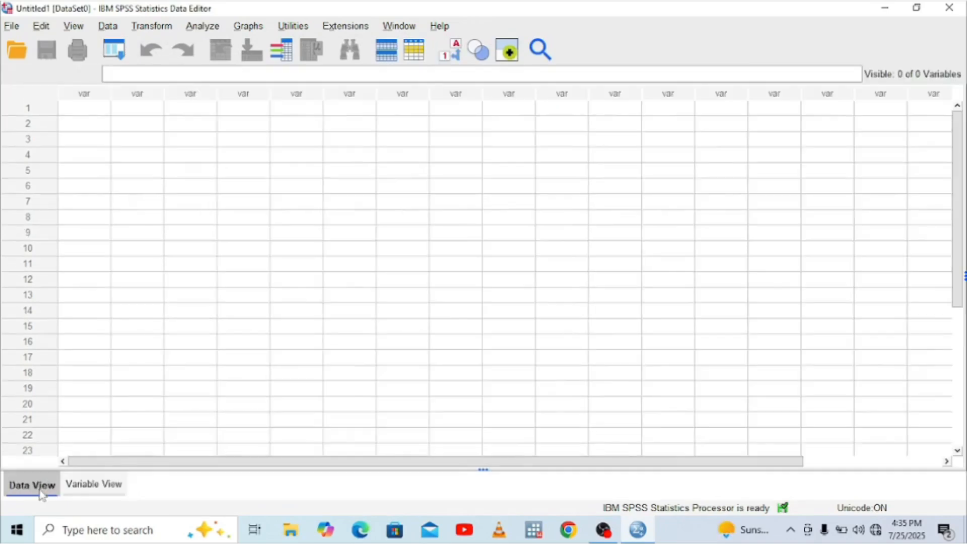
{"action": "left_click", "coordinate": [109, 478]}
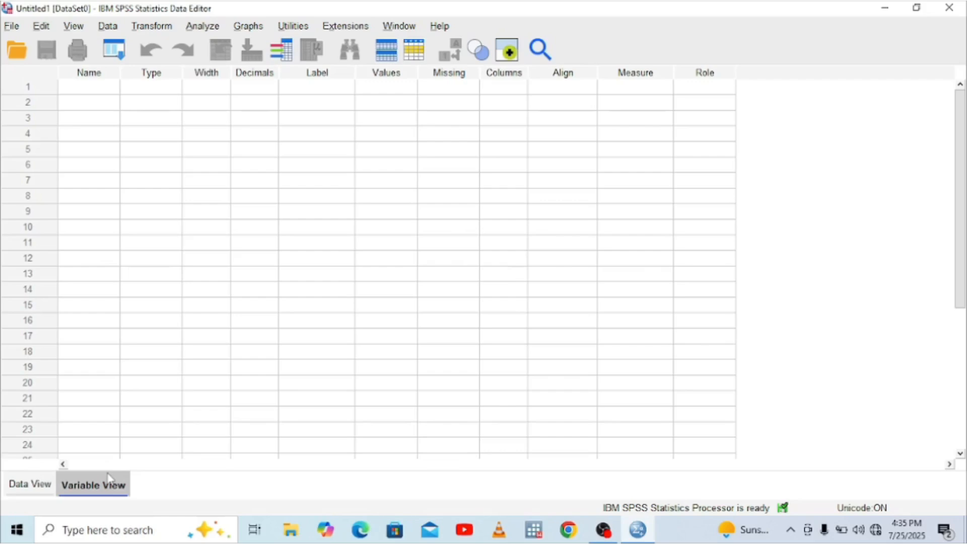
{"action": "left_click", "coordinate": [110, 88]}
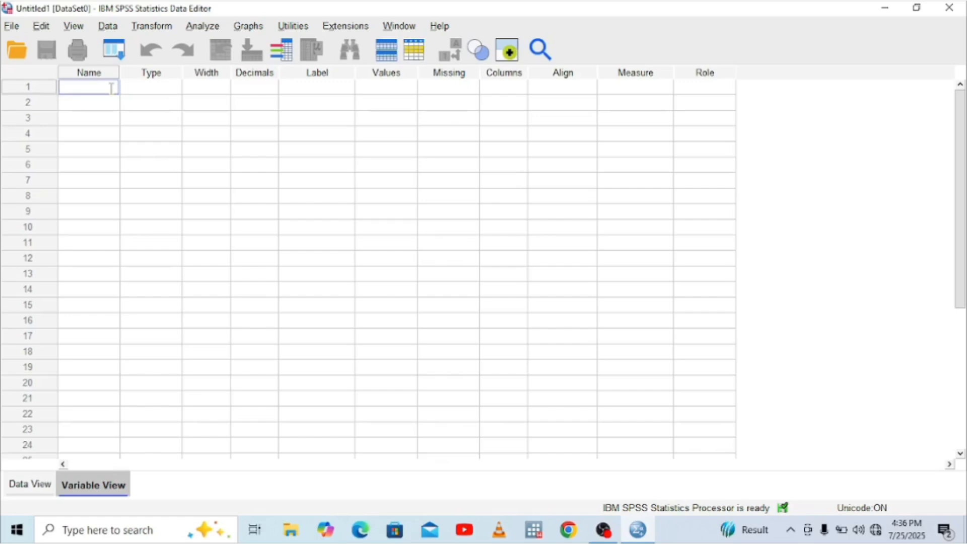
{"action": "type", "text": "Name"}
- Set the variable type of Name to String
{"action": "left_click", "coordinate": [158, 89]}
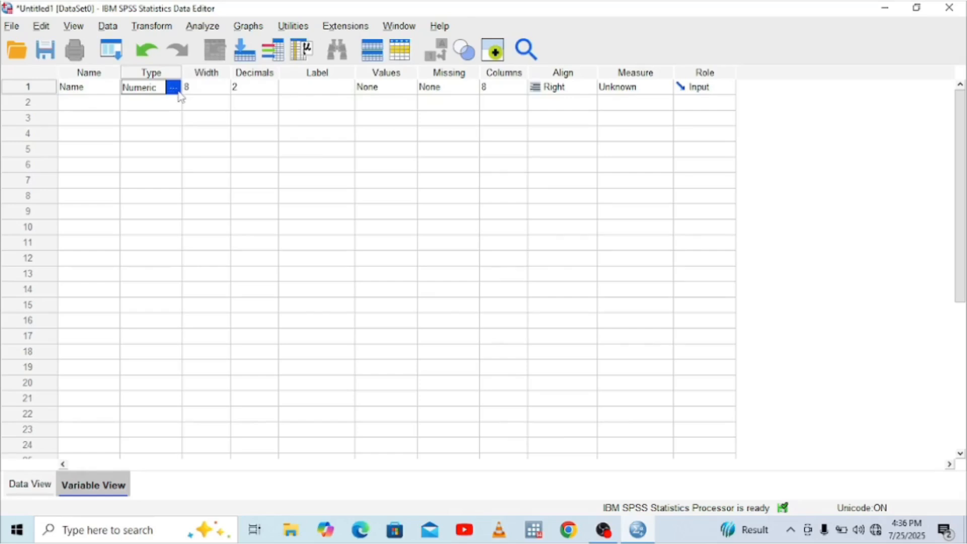
{"action": "left_click", "coordinate": [175, 89]}
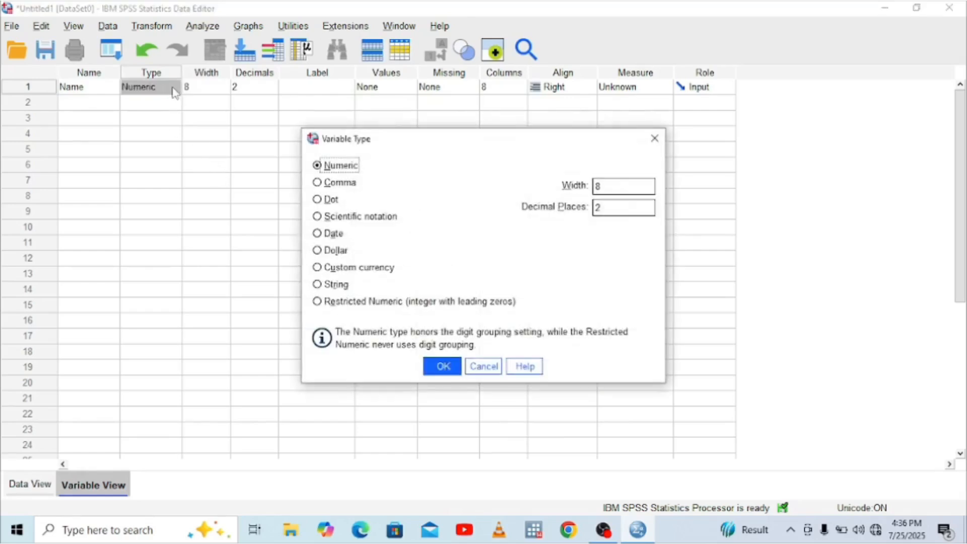
{"action": "left_click", "coordinate": [655, 138]}
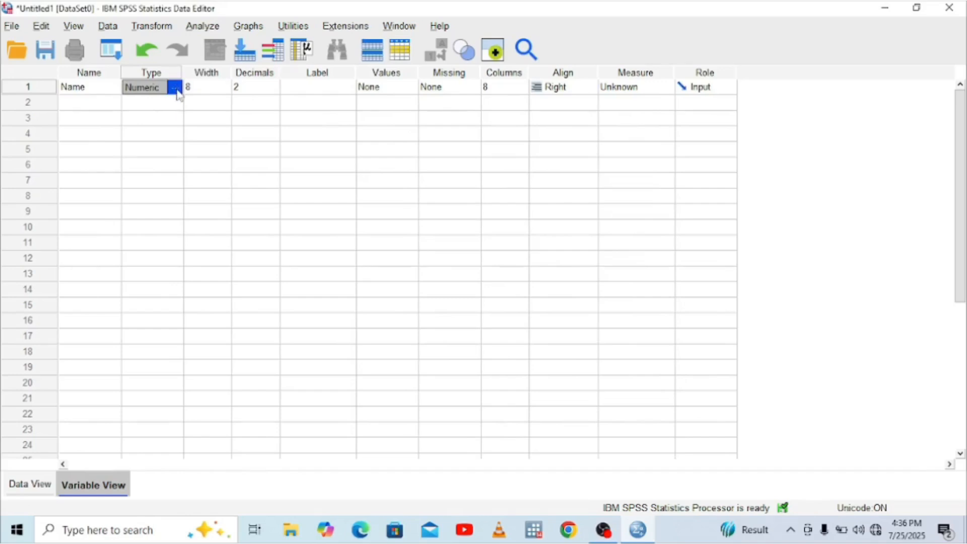
{"action": "left_click", "coordinate": [174, 89]}
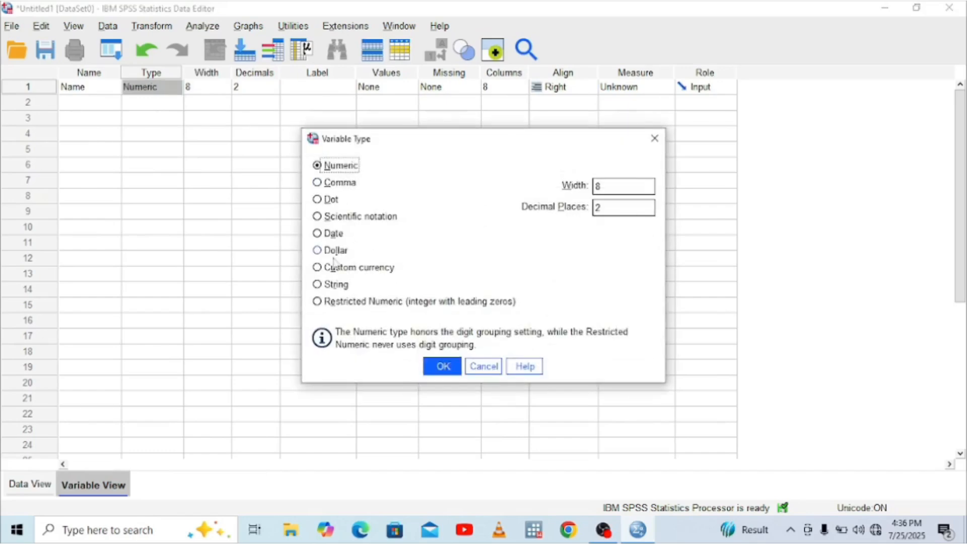
{"action": "left_click", "coordinate": [317, 285]}
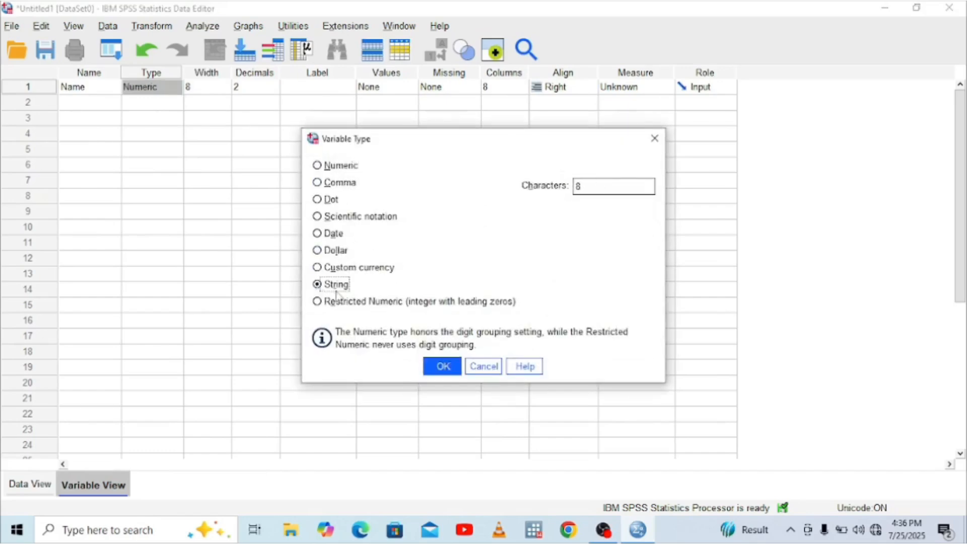
{"action": "left_click", "coordinate": [443, 366]}
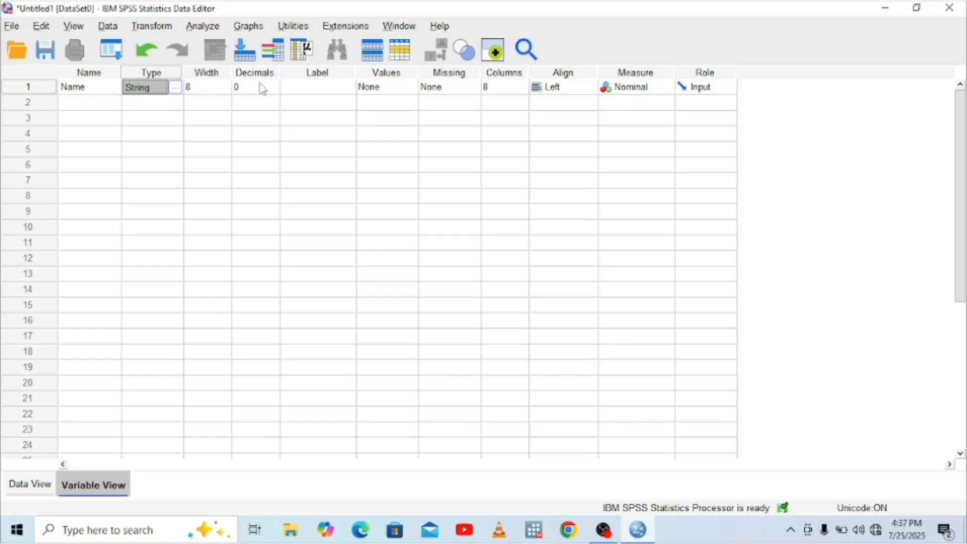
- Give the Name variable the label "names of the employees"
{"action": "left_click", "coordinate": [303, 88]}
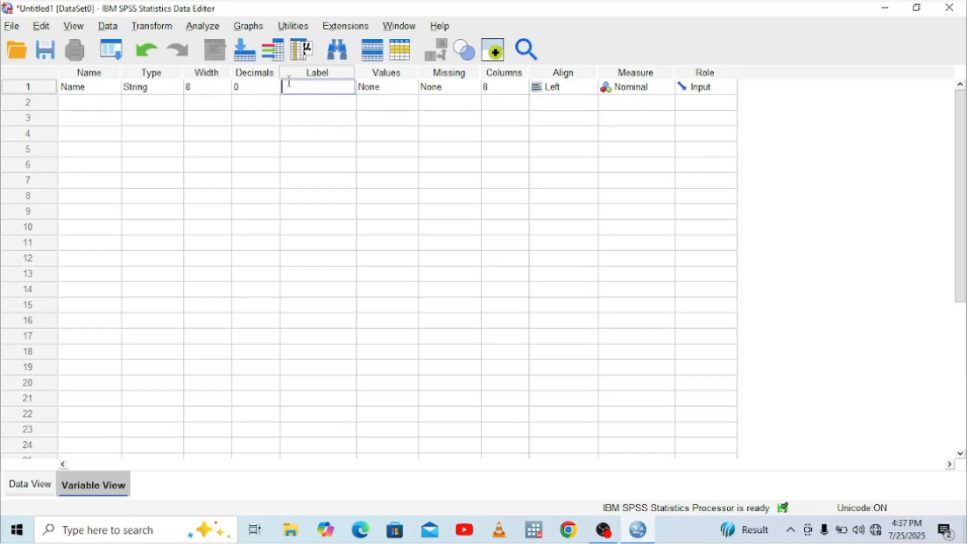
{"action": "type", "text": "names of the empl"}
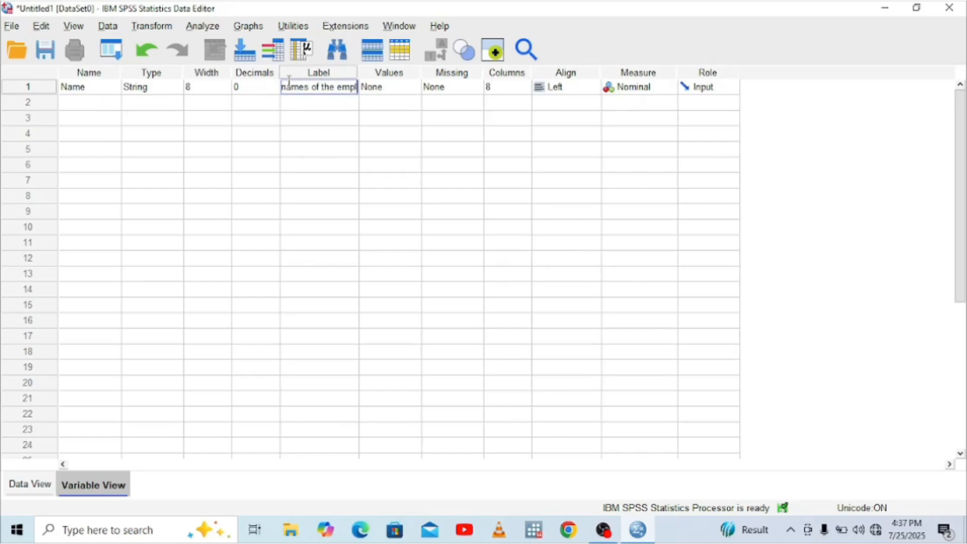
{"action": "type", "text": "oyees"}
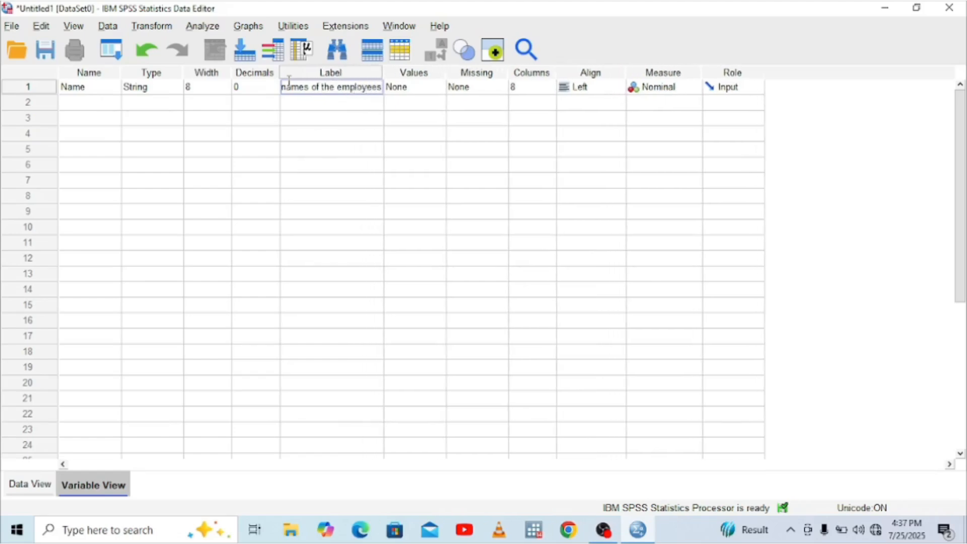
- Inspect the Name variable's value label settings and its available measurement levels
{"action": "left_click", "coordinate": [440, 88]}
{"action": "left_click", "coordinate": [439, 88]}
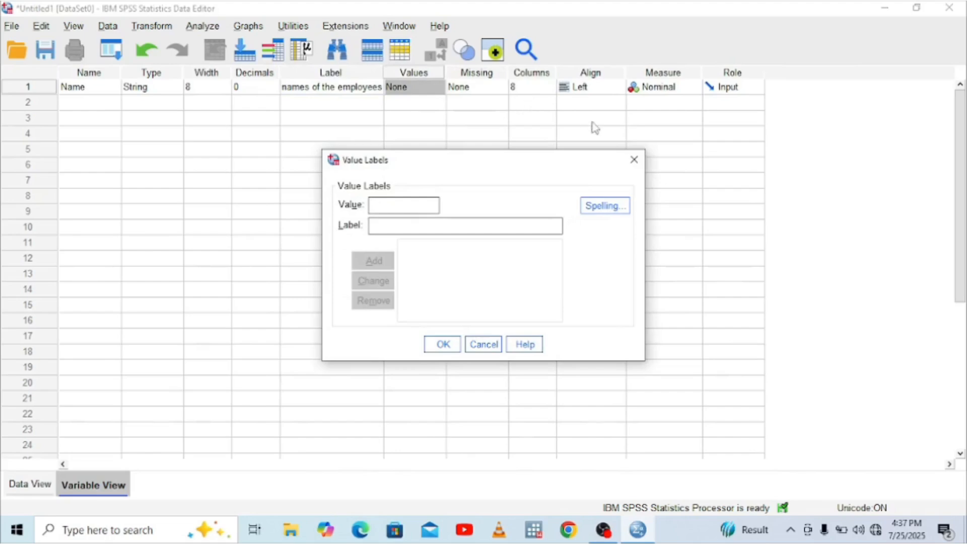
{"action": "left_click", "coordinate": [634, 159]}
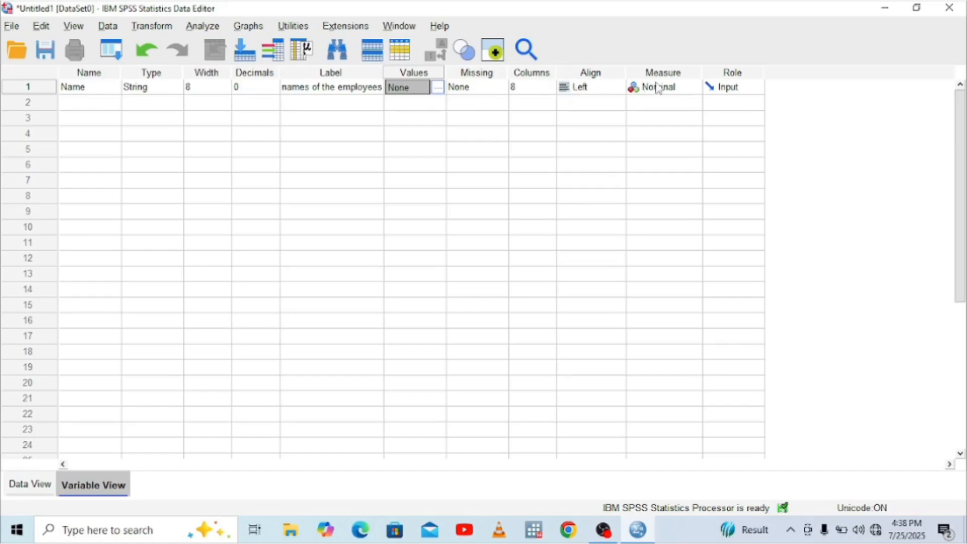
{"action": "left_click", "coordinate": [694, 88]}
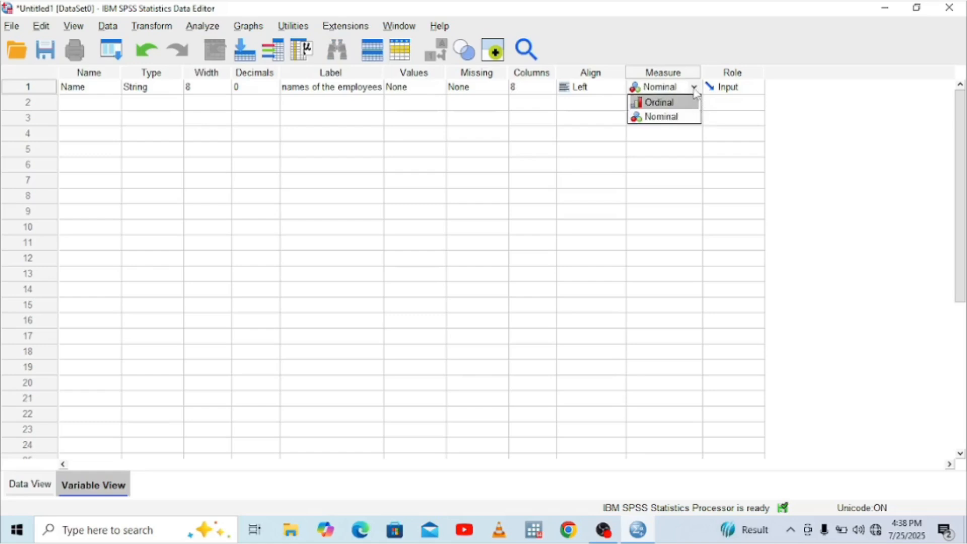
{"action": "left_click", "coordinate": [694, 88]}
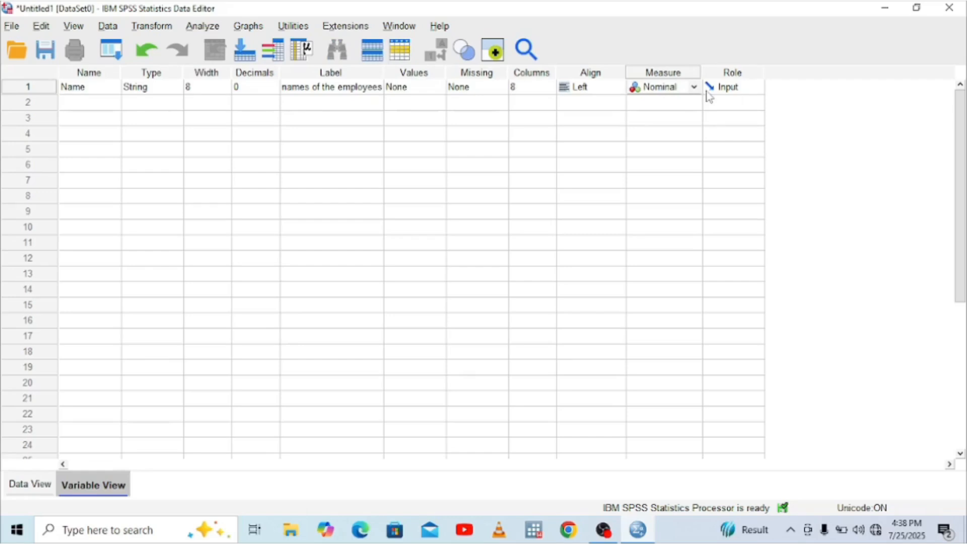
- Add a second variable named Age and set its decimals to 0
{"action": "left_click", "coordinate": [83, 105]}
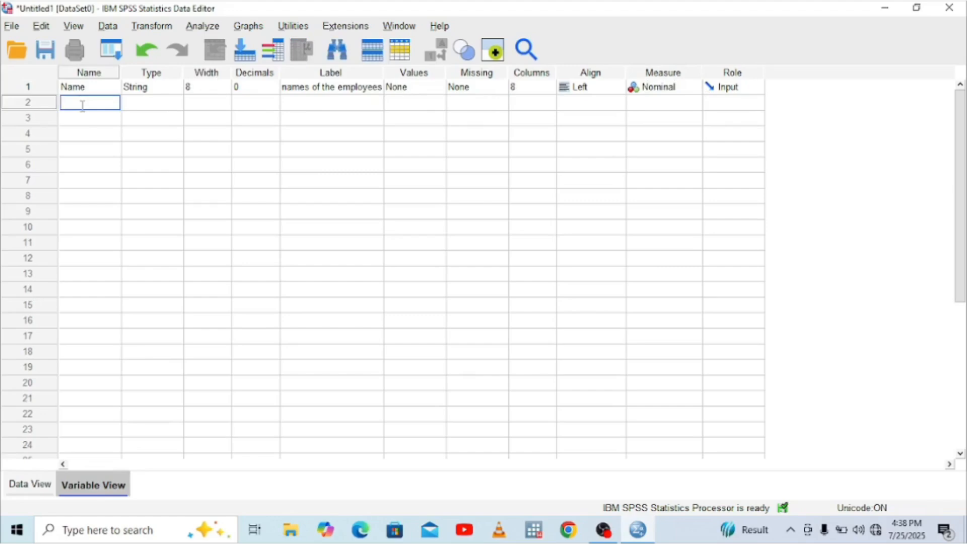
{"action": "type", "text": "Age"}
{"action": "left_click", "coordinate": [156, 108]}
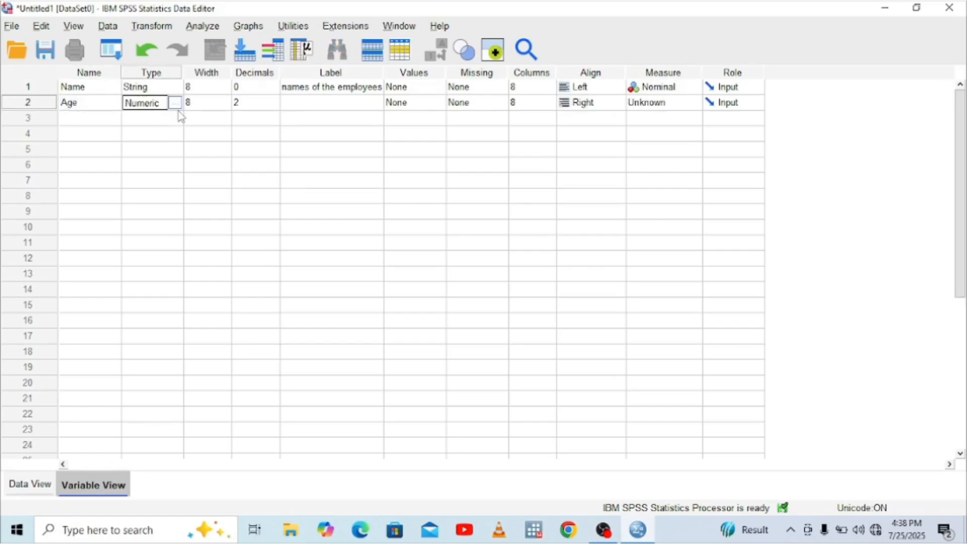
{"action": "left_click", "coordinate": [261, 102]}
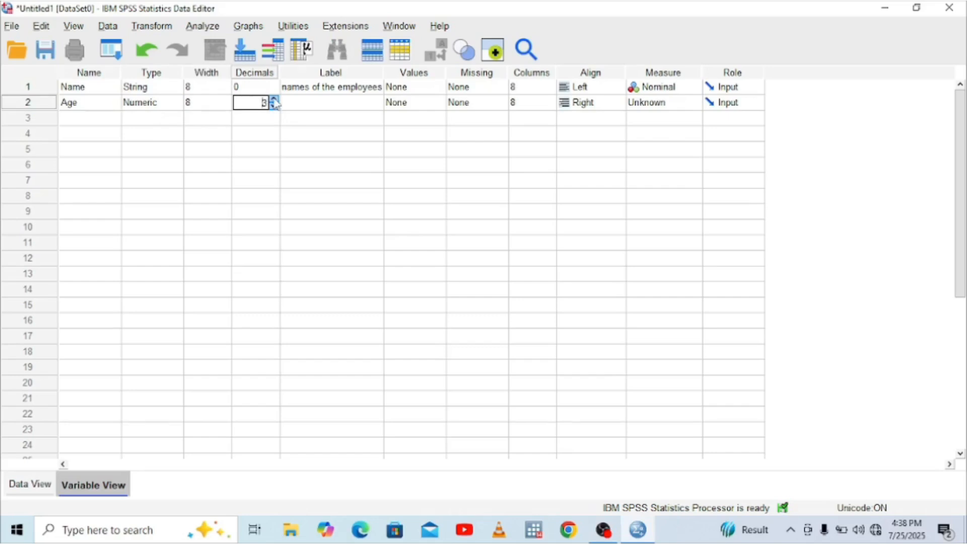
{"action": "left_click", "coordinate": [274, 106]}
{"action": "left_click", "coordinate": [274, 106]}
{"action": "left_click", "coordinate": [274, 106]}
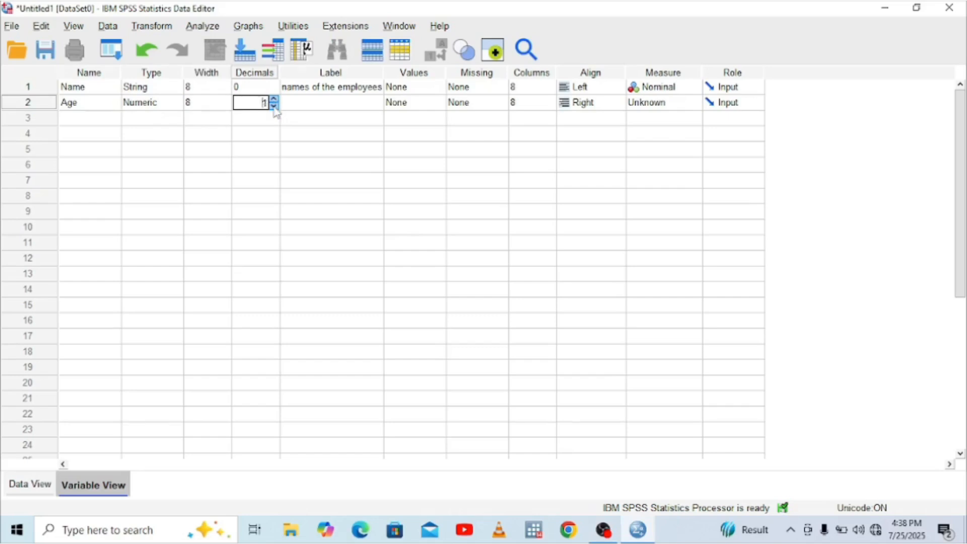
- Label the Age variable "age of the employees" and set its measure to Scale
{"action": "left_click", "coordinate": [299, 102]}
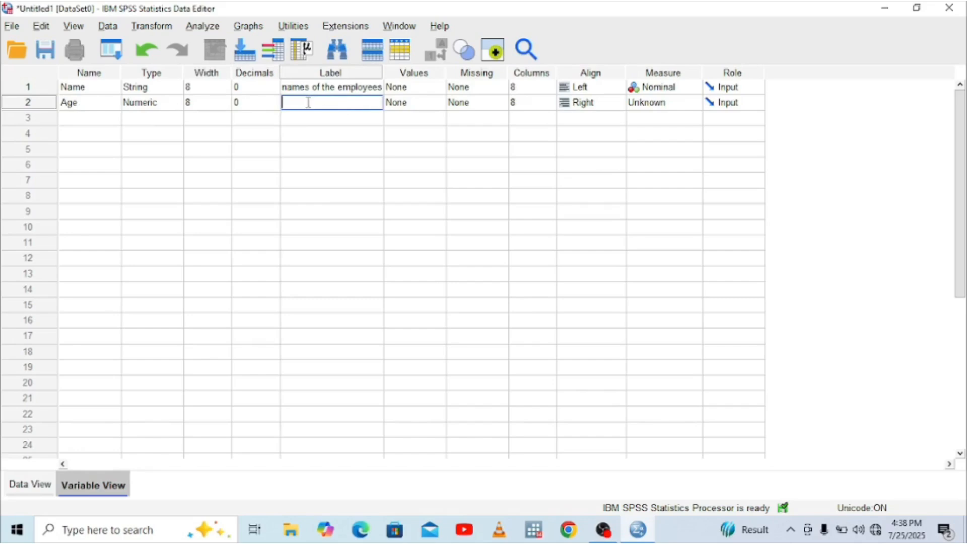
{"action": "type", "text": "age of the4"}
{"action": "key", "text": "BackSpace"}
{"action": "type", "text": "employees"}
{"action": "left_click", "coordinate": [431, 102]}
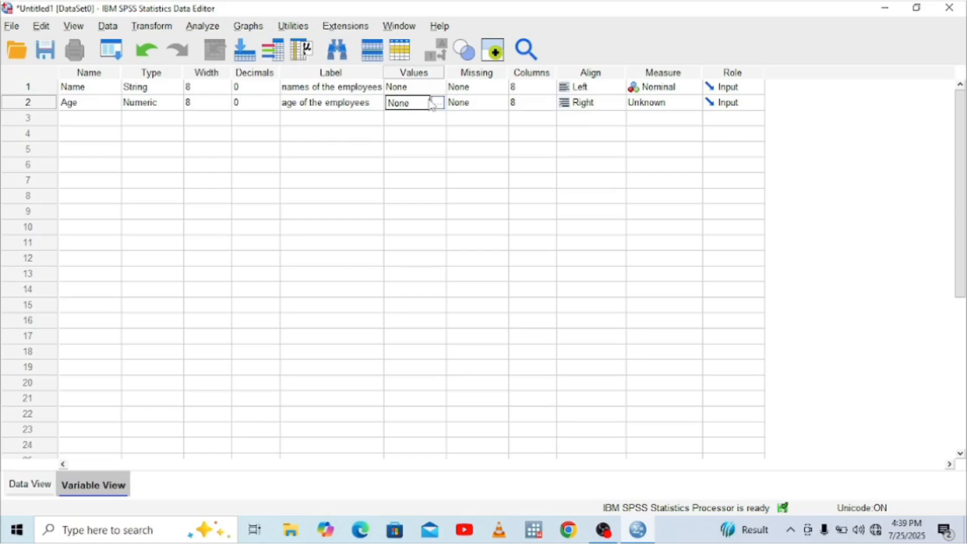
{"action": "left_click", "coordinate": [676, 110]}
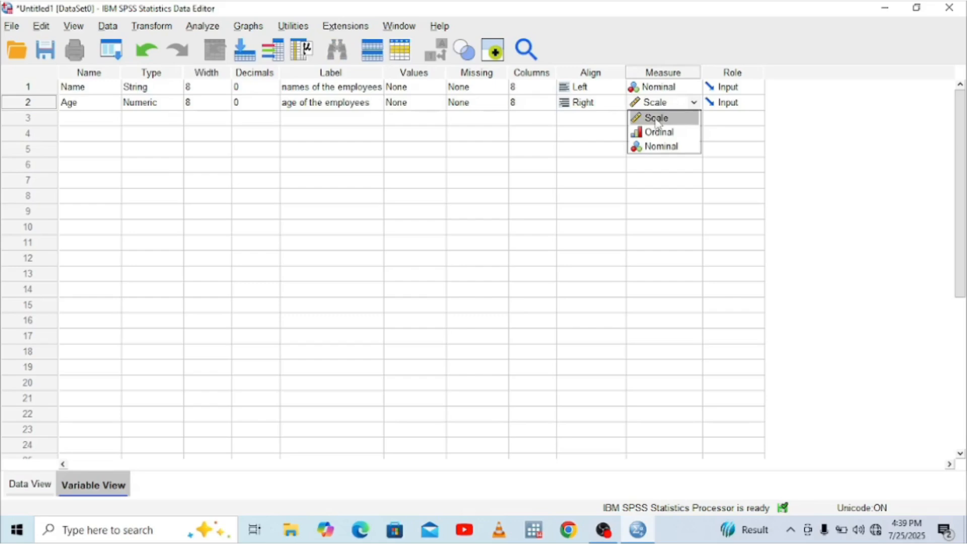
{"action": "left_click", "coordinate": [655, 118]}
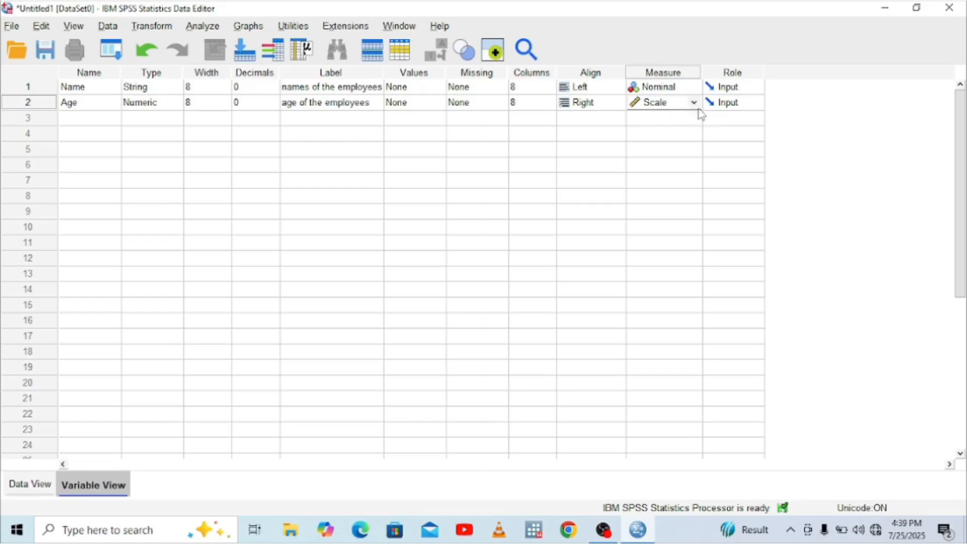
- Add a third variable named Gender below Age
{"action": "left_click", "coordinate": [79, 118]}
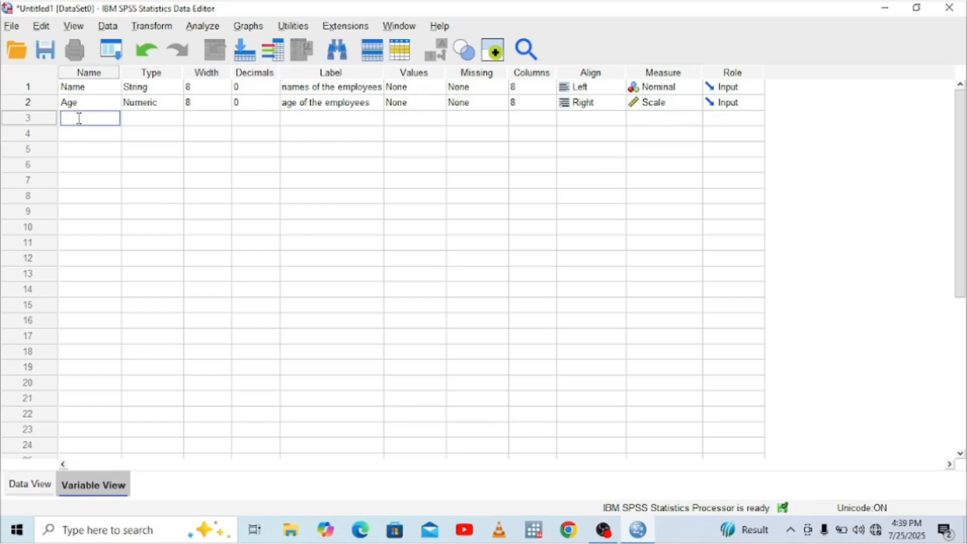
{"action": "type", "text": "Gender"}
{"action": "left_click", "coordinate": [136, 123]}
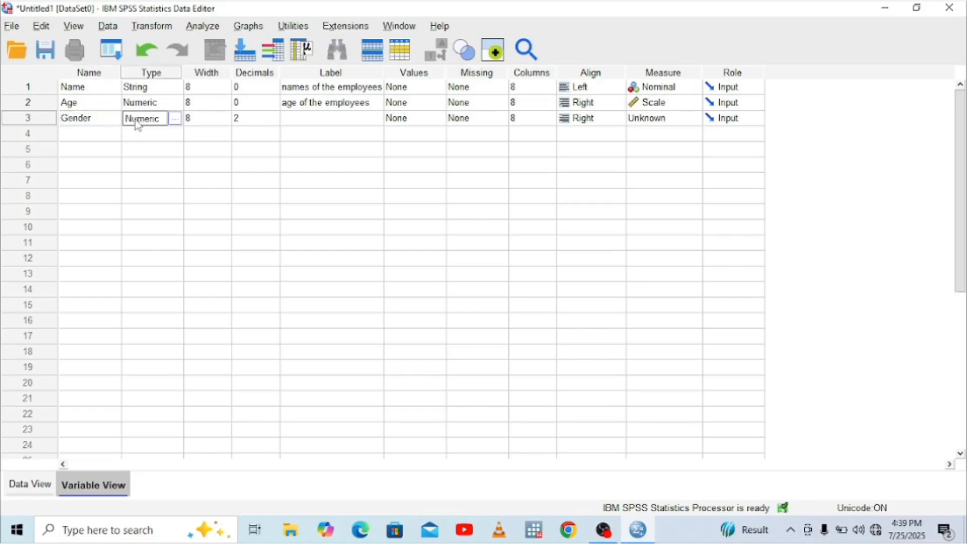
- Set the Gender variable's type to String and label it "gender of the employees"
{"action": "left_click", "coordinate": [177, 121]}
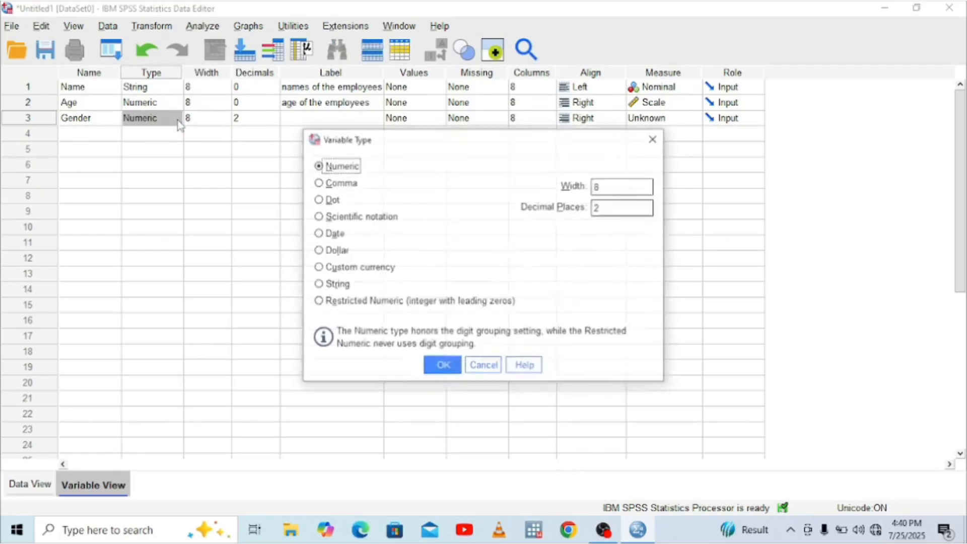
{"action": "left_click", "coordinate": [317, 284]}
{"action": "left_click", "coordinate": [451, 369]}
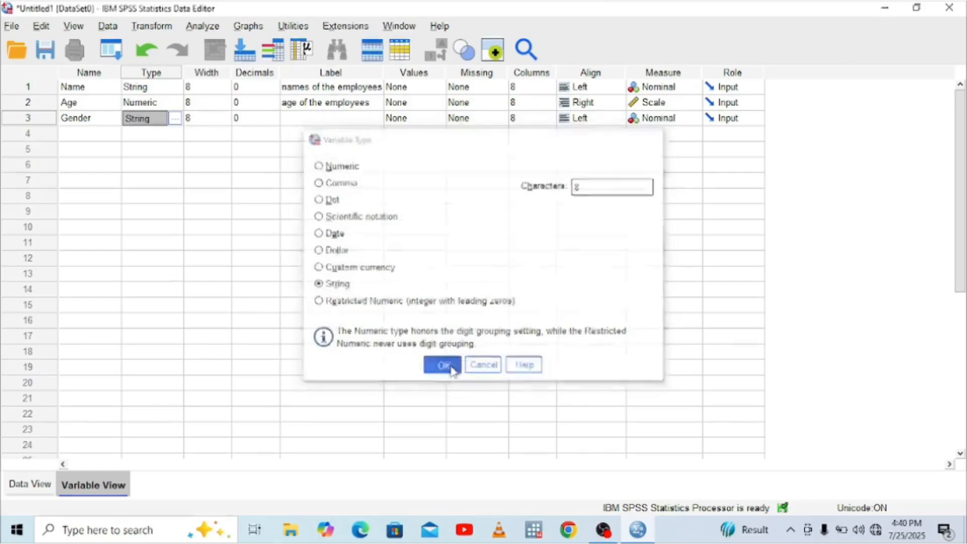
{"action": "left_click", "coordinate": [313, 122]}
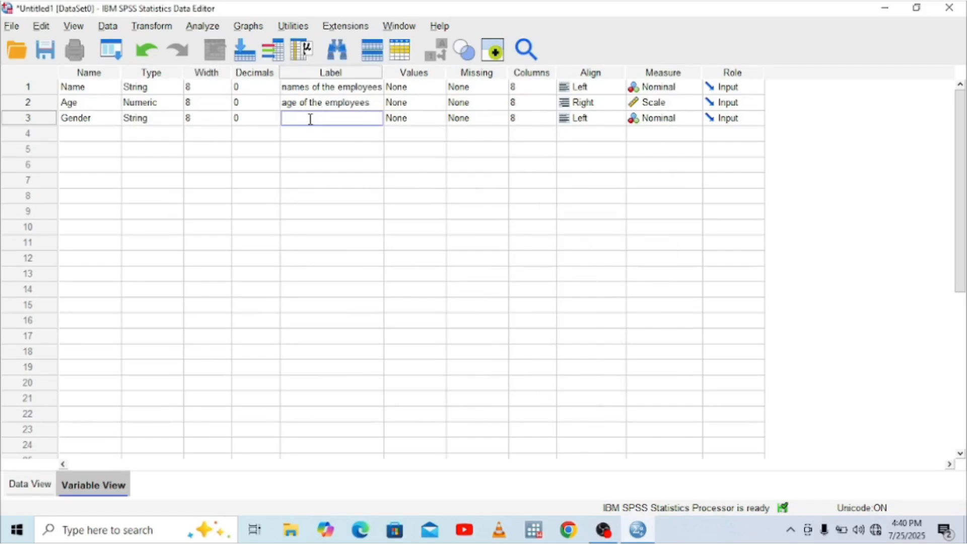
{"action": "type", "text": "gender of the em"}
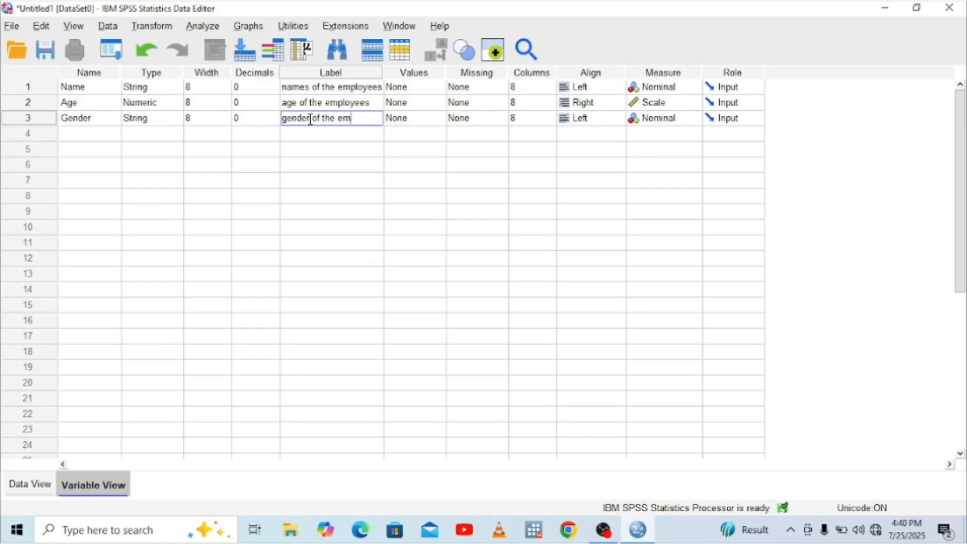
{"action": "type", "text": "ployees"}
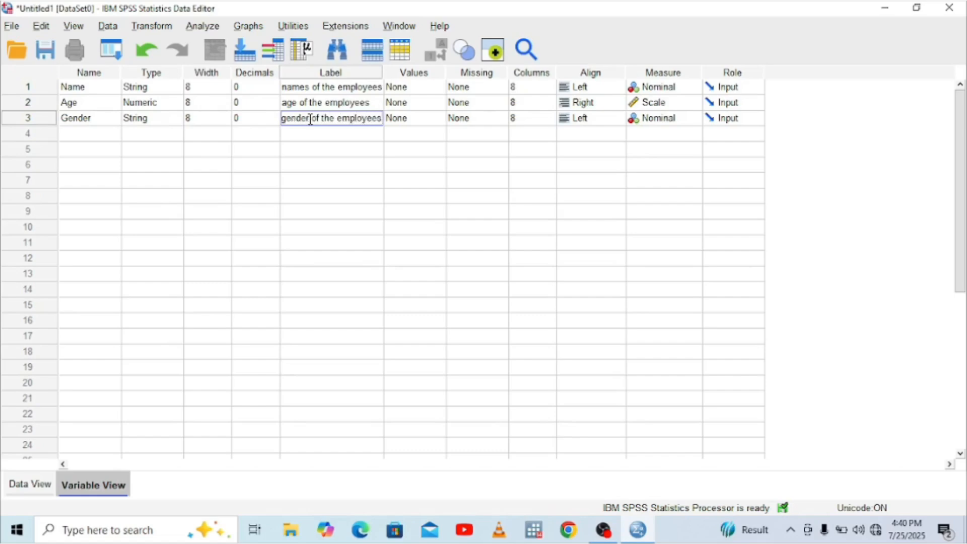
- Add a value label to the Gender variable that codes 0 as "Female"
{"action": "left_click", "coordinate": [422, 124]}
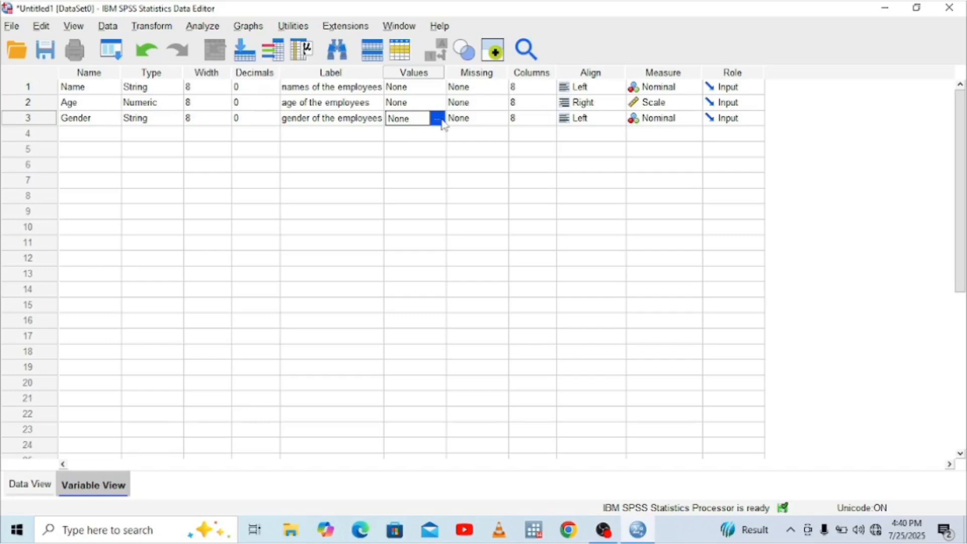
{"action": "left_click", "coordinate": [438, 119]}
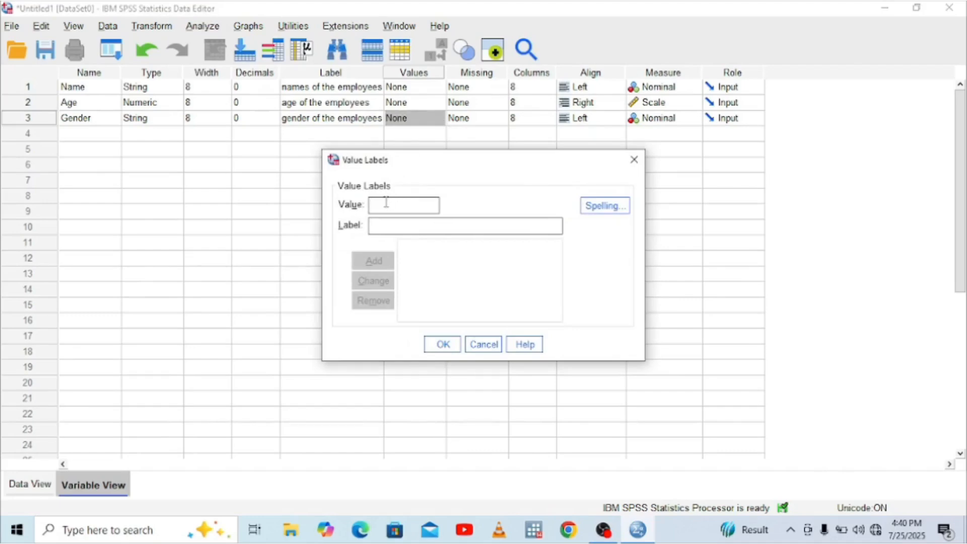
{"action": "type", "text": "0"}
{"action": "left_click", "coordinate": [380, 228]}
{"action": "type", "text": "Fems"}
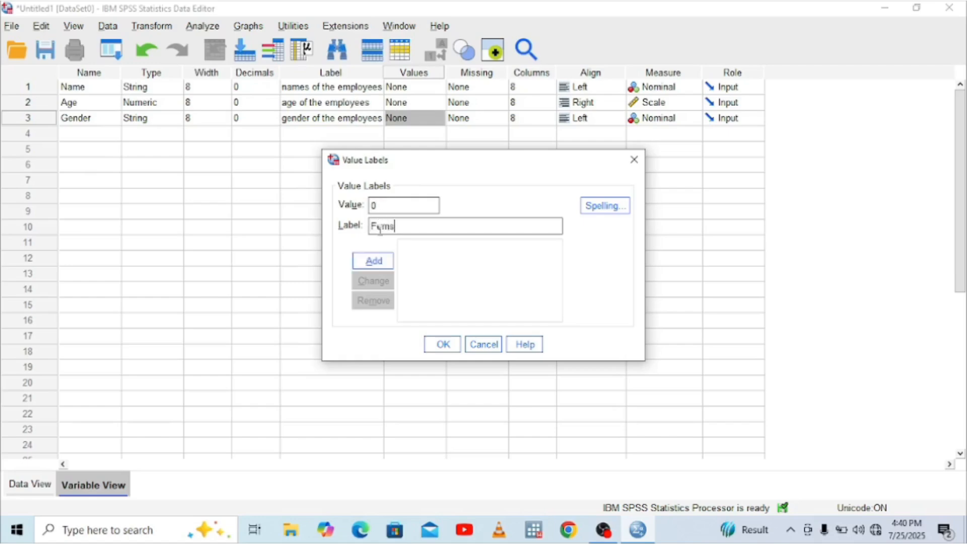
{"action": "key", "text": "BackSpace"}
{"action": "type", "text": "ale"}
{"action": "left_click", "coordinate": [390, 261]}
{"action": "left_click", "coordinate": [373, 260]}
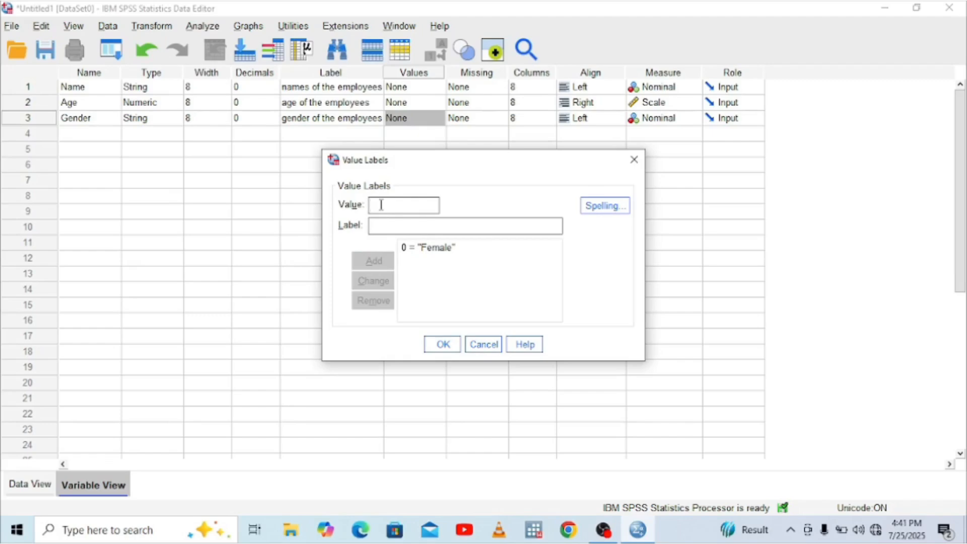
- Code 1 as "Male" in Gender's value labels, apply the labels and review the saved list
{"action": "type", "text": "1"}
{"action": "left_click", "coordinate": [379, 226]}
{"action": "type", "text": "mal"}
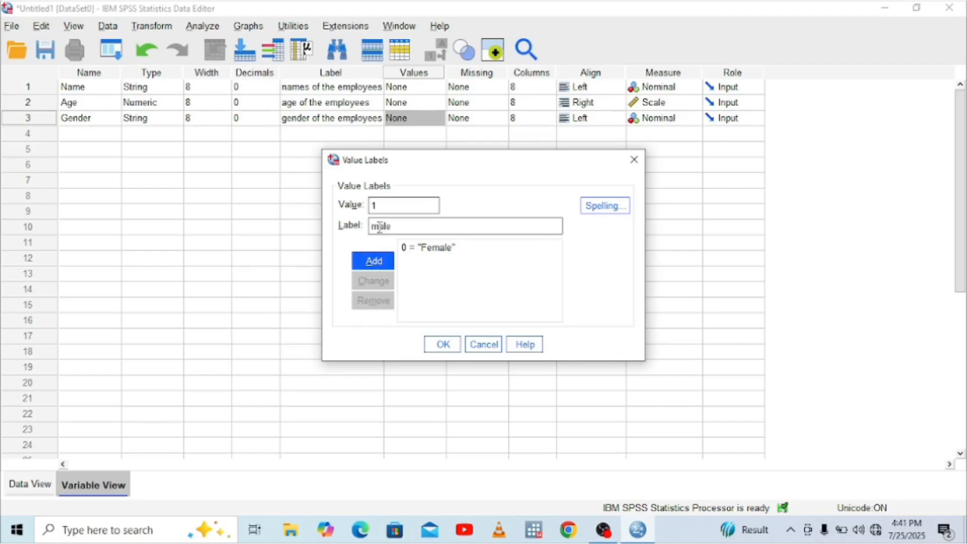
{"action": "type", "text": "e"}
{"action": "left_click", "coordinate": [379, 224]}
{"action": "key", "text": "BackSpace"}
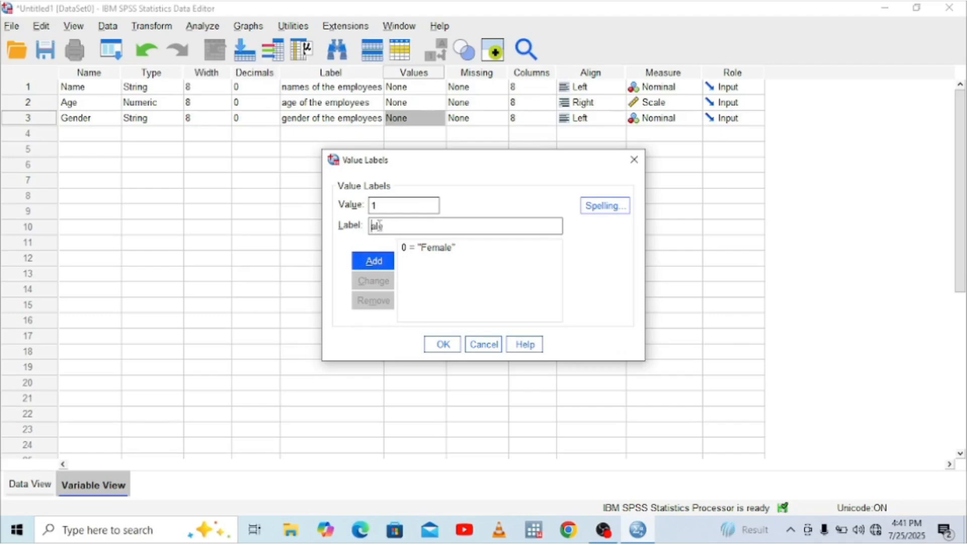
{"action": "type", "text": "M"}
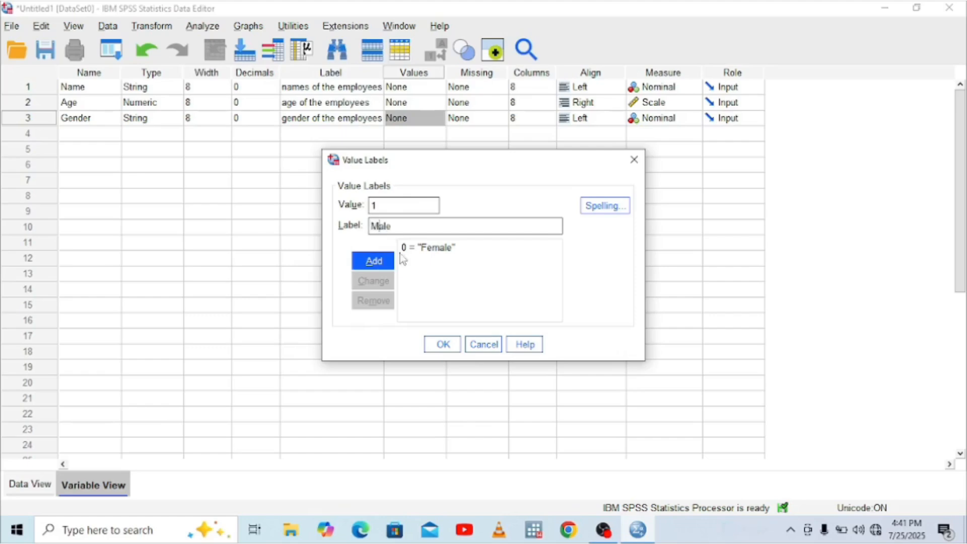
{"action": "left_click", "coordinate": [383, 272]}
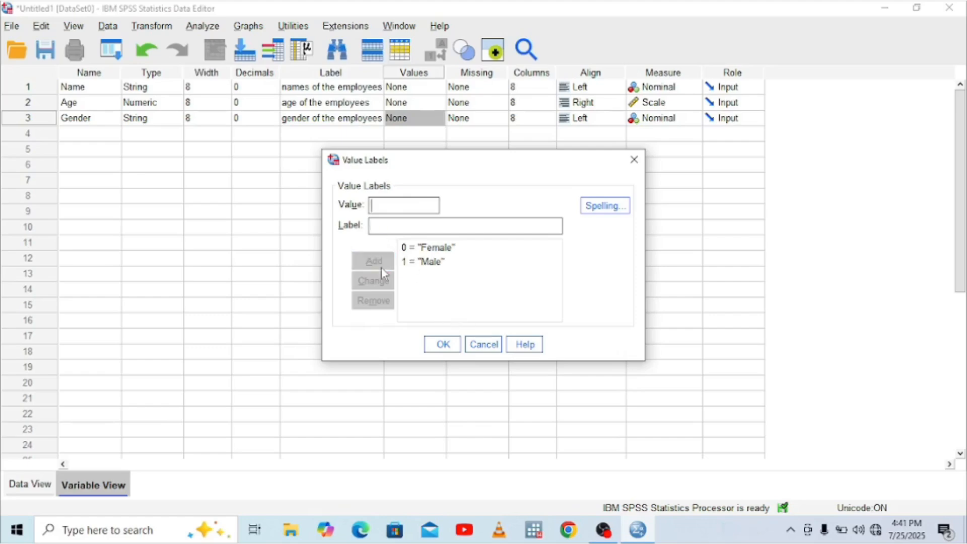
{"action": "left_click", "coordinate": [453, 342]}
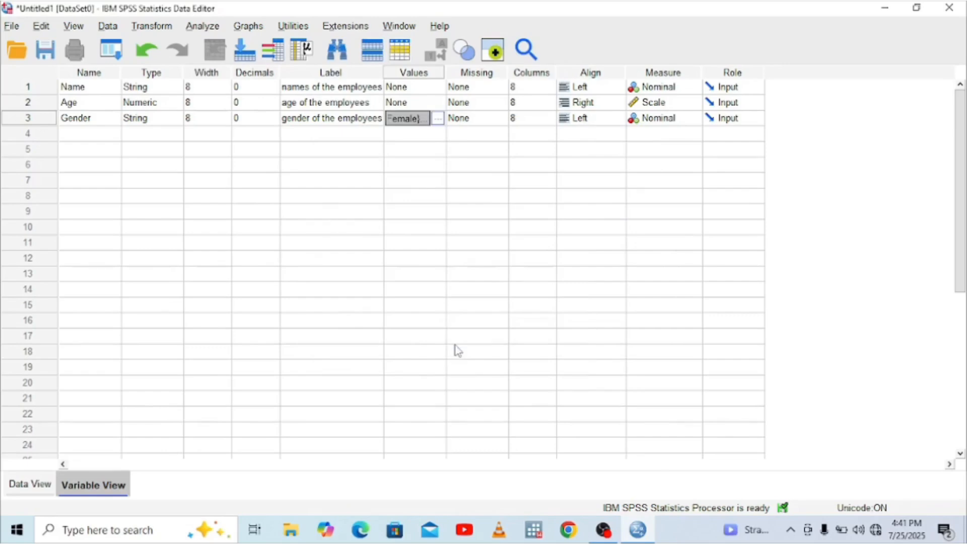
{"action": "left_click", "coordinate": [437, 120]}
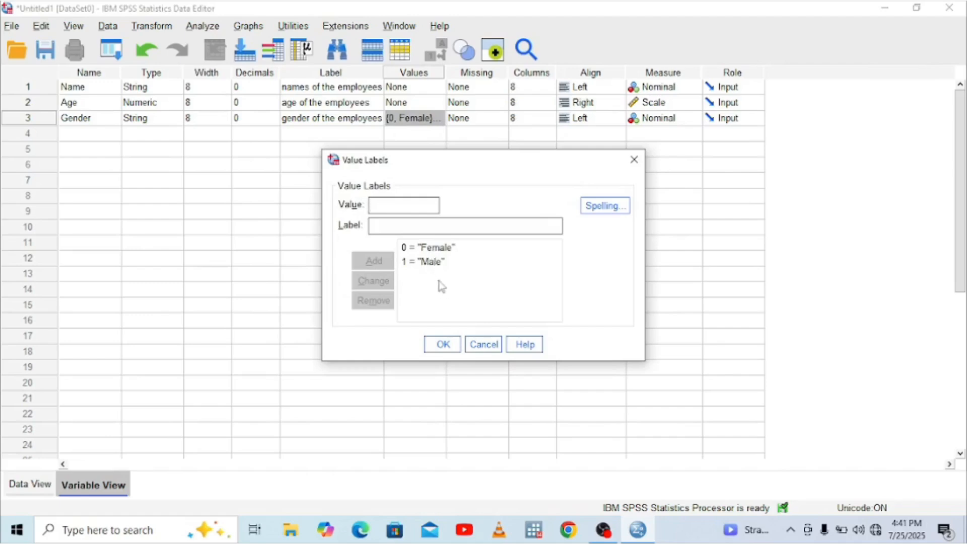
{"action": "left_click", "coordinate": [635, 160]}
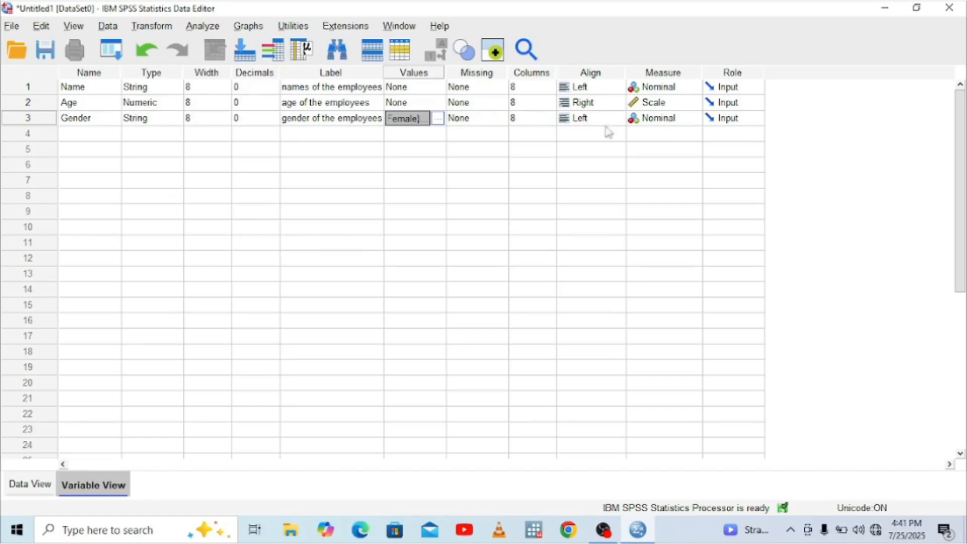
- Add a fourth variable named Education below Gender and set its type to String
{"action": "left_click", "coordinate": [74, 135]}
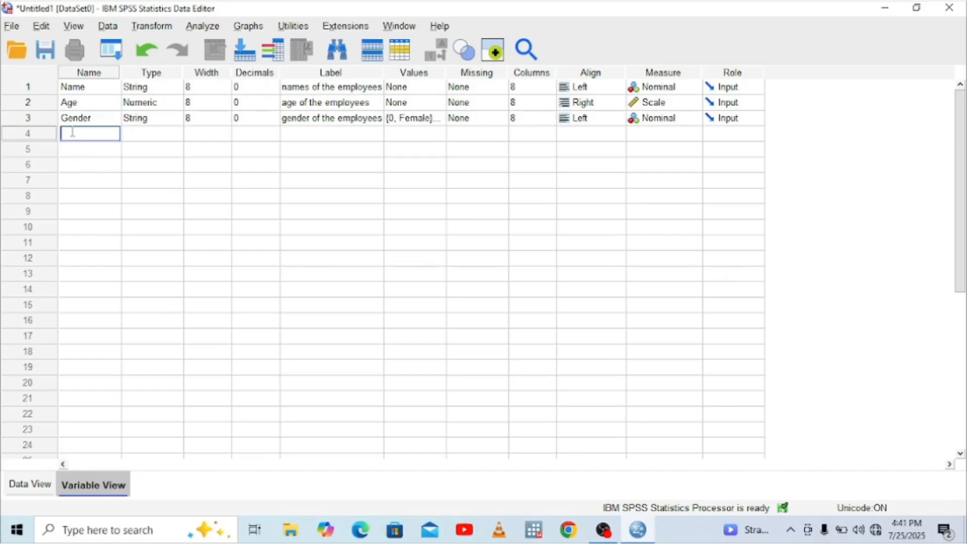
{"action": "type", "text": "Education"}
{"action": "left_click", "coordinate": [144, 140]}
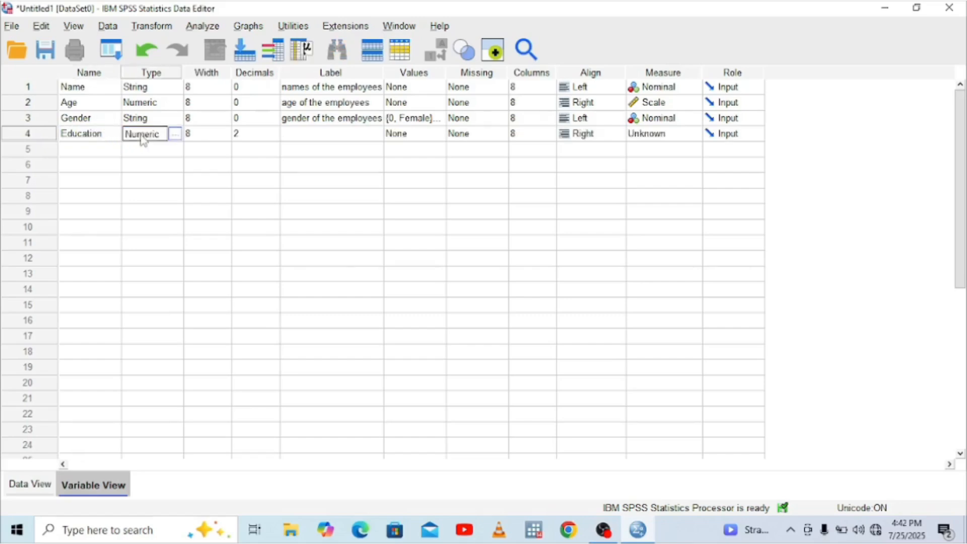
{"action": "left_click", "coordinate": [175, 134]}
{"action": "left_click", "coordinate": [318, 285]}
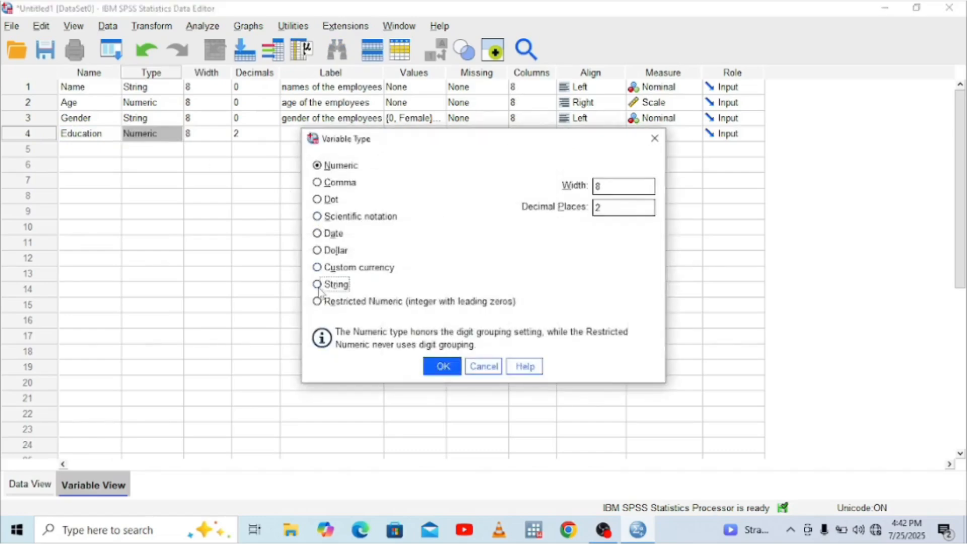
{"action": "left_click", "coordinate": [449, 367]}
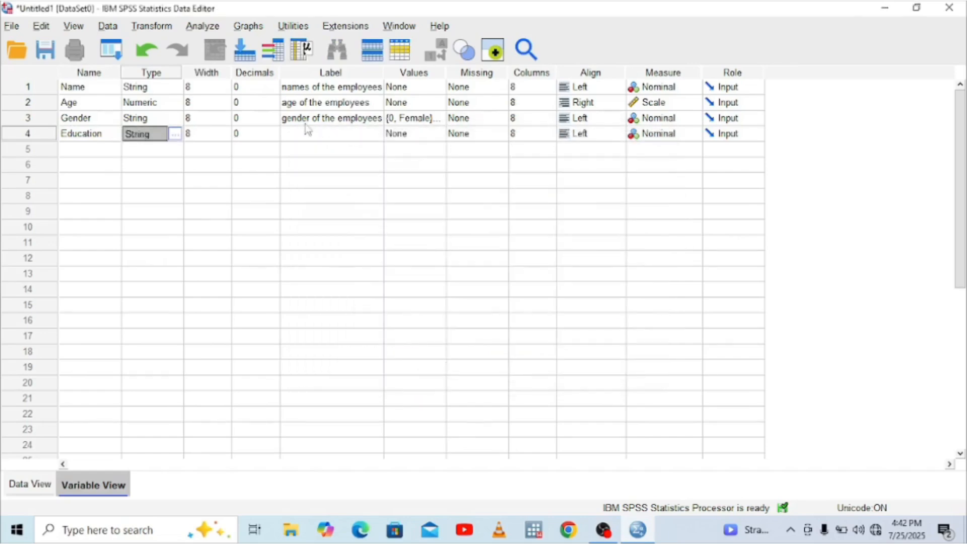
- Label the Education variable "education level of the employees"
{"action": "left_click", "coordinate": [299, 133]}
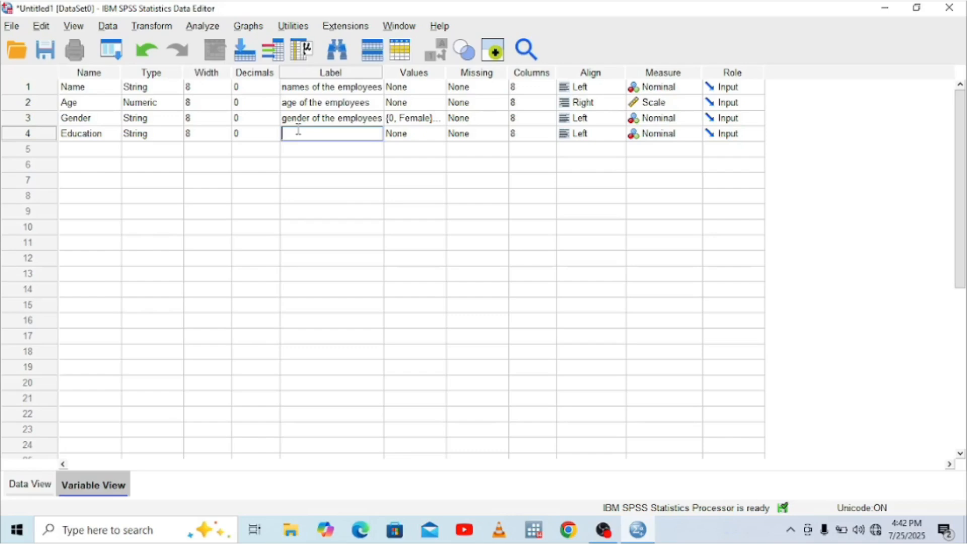
{"action": "type", "text": "education level "}
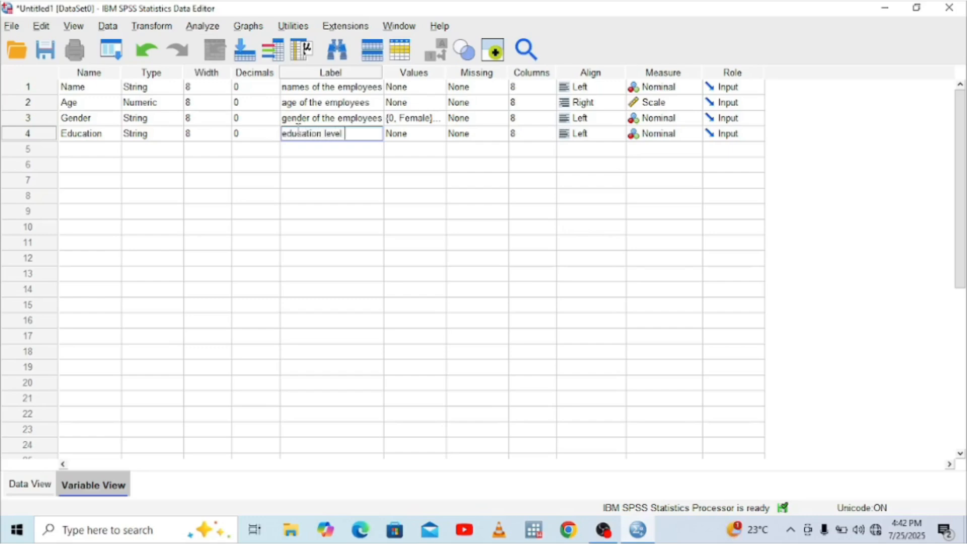
{"action": "type", "text": "of the employees"}
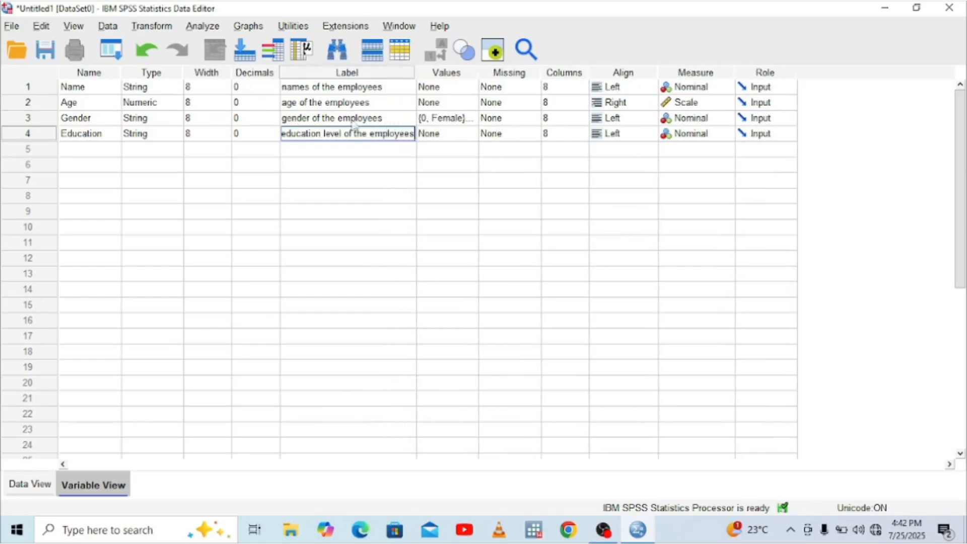
- Add a value label to the Education variable that codes 0 as "Primary level"
{"action": "left_click", "coordinate": [459, 136]}
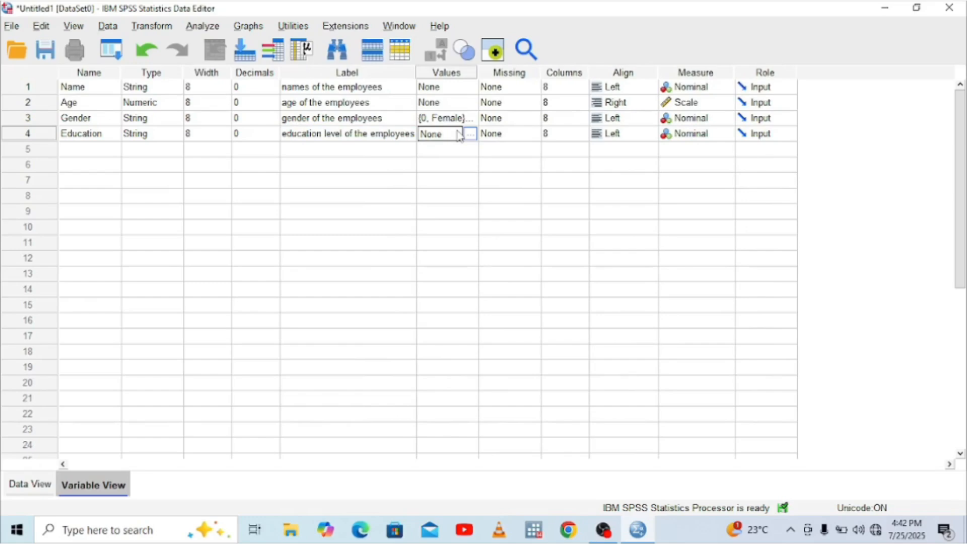
{"action": "left_click", "coordinate": [470, 133]}
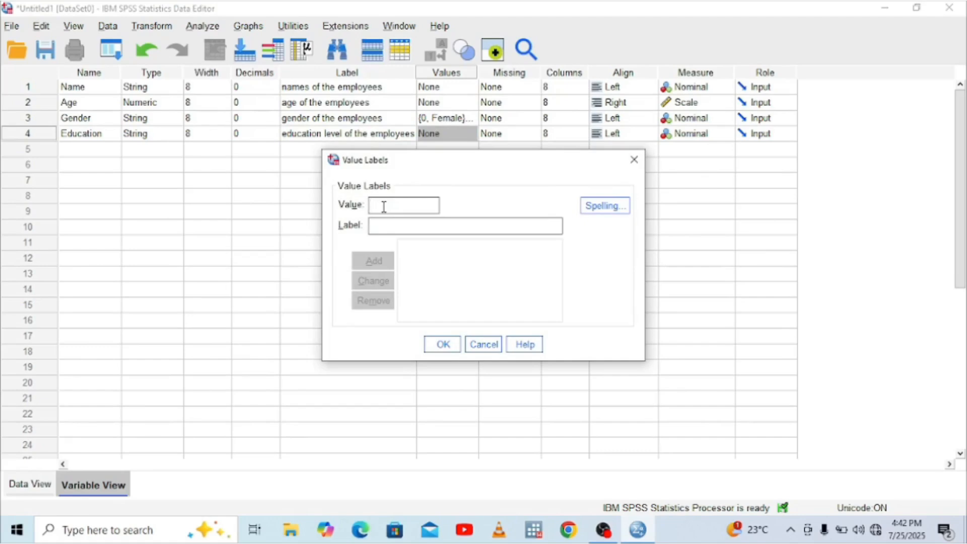
{"action": "type", "text": "0"}
{"action": "left_click", "coordinate": [379, 228]}
{"action": "type", "text": "Pr"}
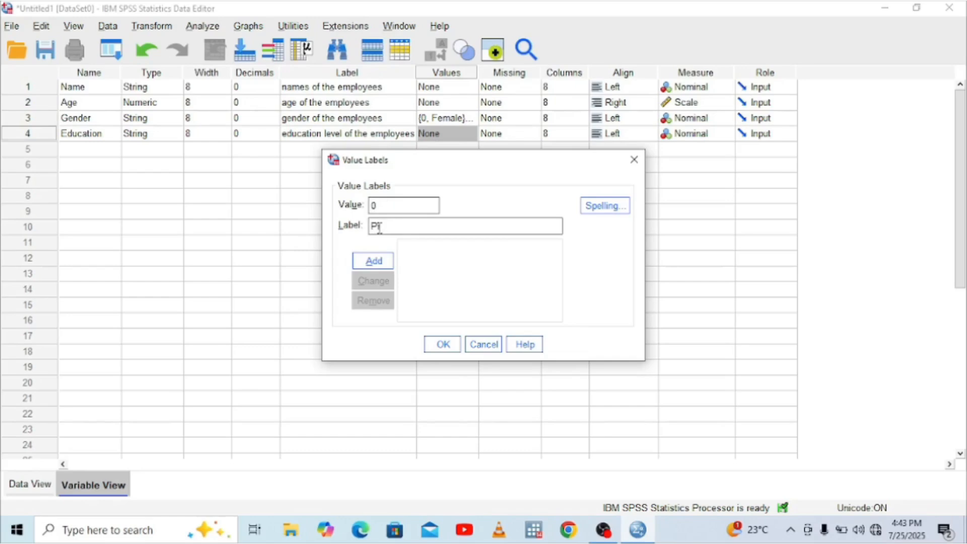
{"action": "type", "text": "imary level"}
{"action": "left_click", "coordinate": [371, 260]}
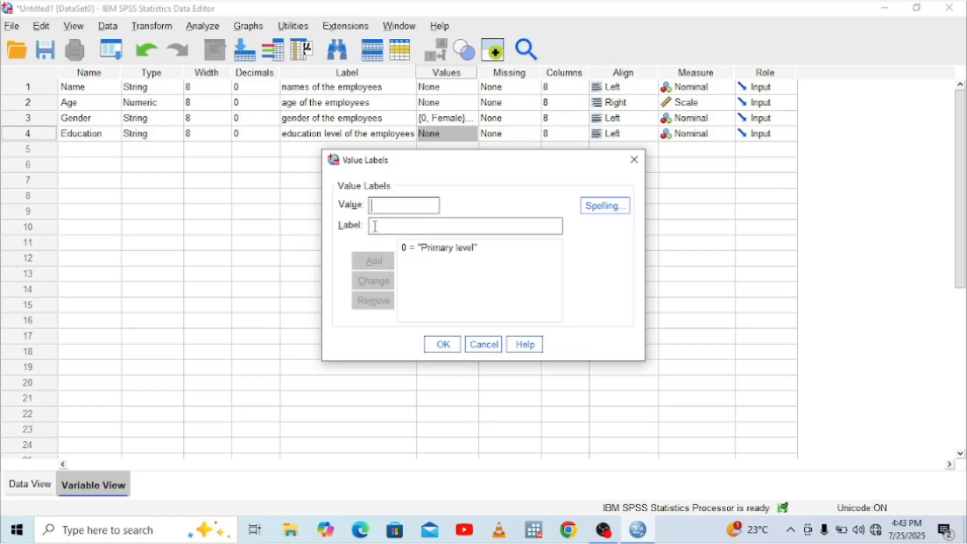
- Add a second Education value label that codes 1 as "High School Education"
{"action": "type", "text": "1"}
{"action": "left_click", "coordinate": [376, 225]}
{"action": "type", "text": "High"}
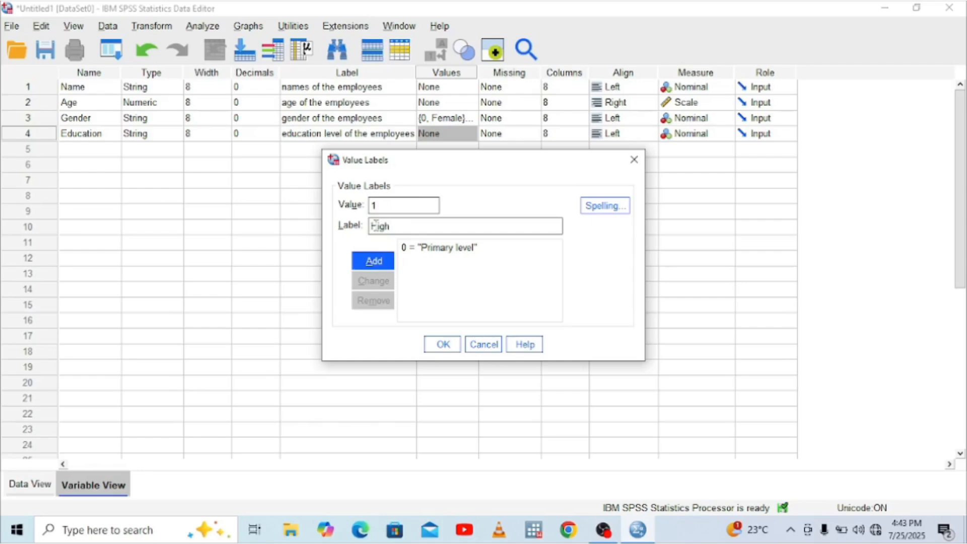
{"action": "type", "text": " School Education"}
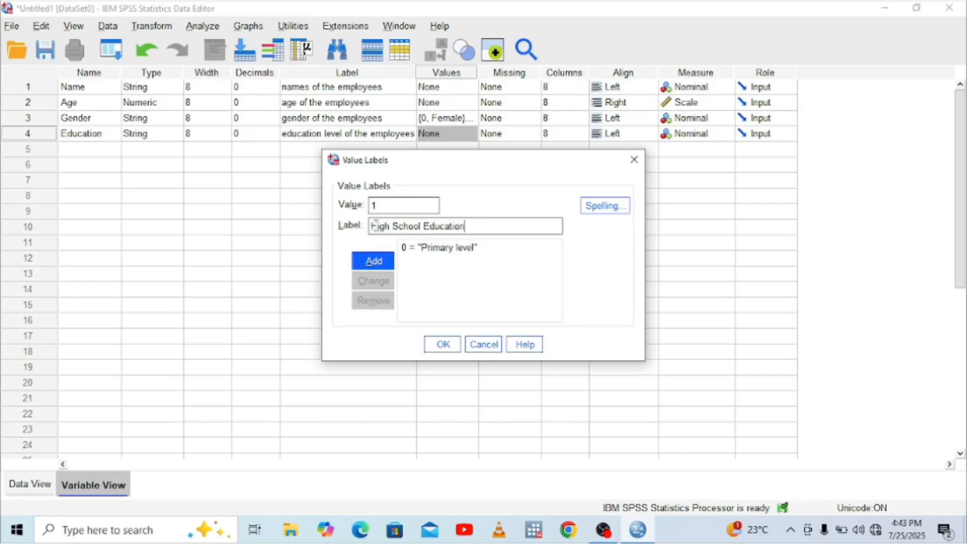
{"action": "left_click", "coordinate": [374, 261]}
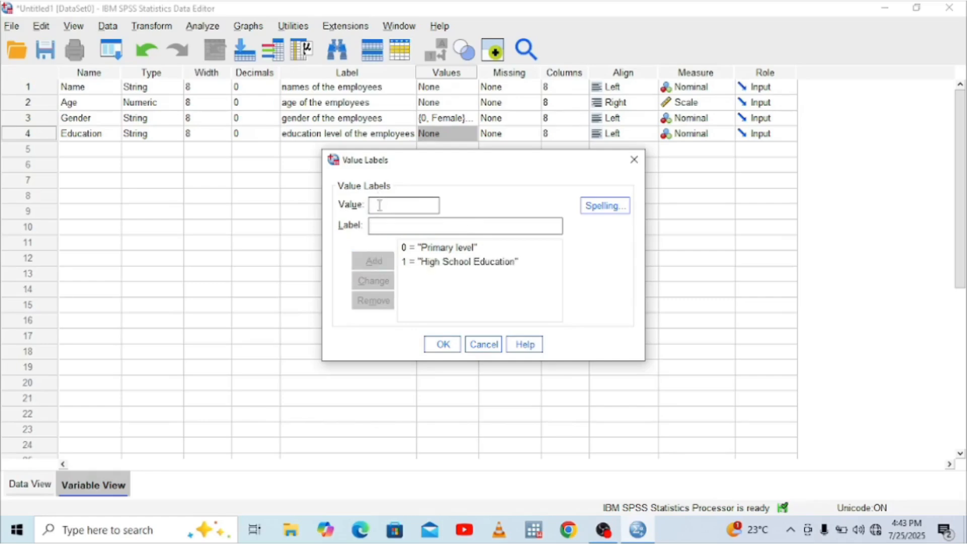
- Code 2 as "Tatiary education" in Education's value labels, apply the labels and review the saved list
{"action": "type", "text": "2"}
{"action": "left_click", "coordinate": [378, 232]}
{"action": "type", "text": "Ta"}
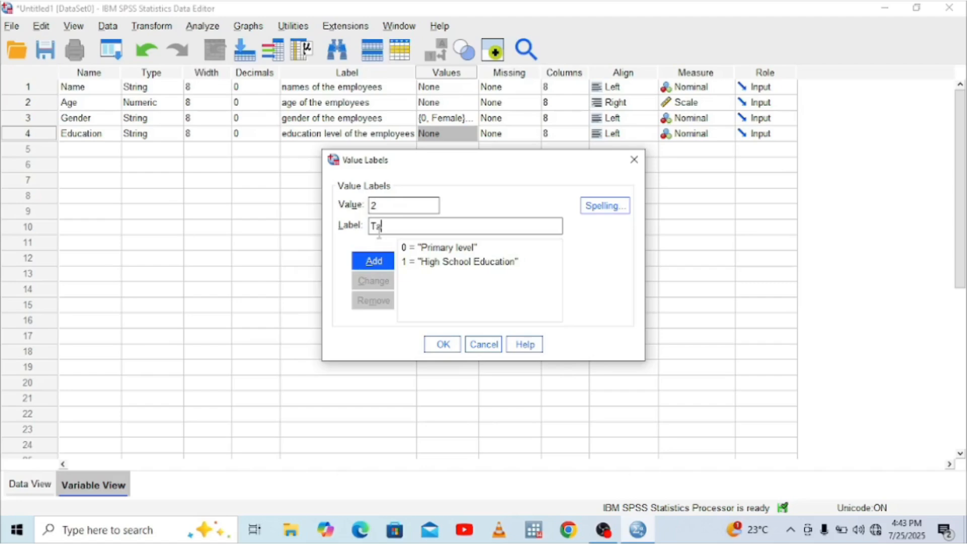
{"action": "type", "text": "tiary education"}
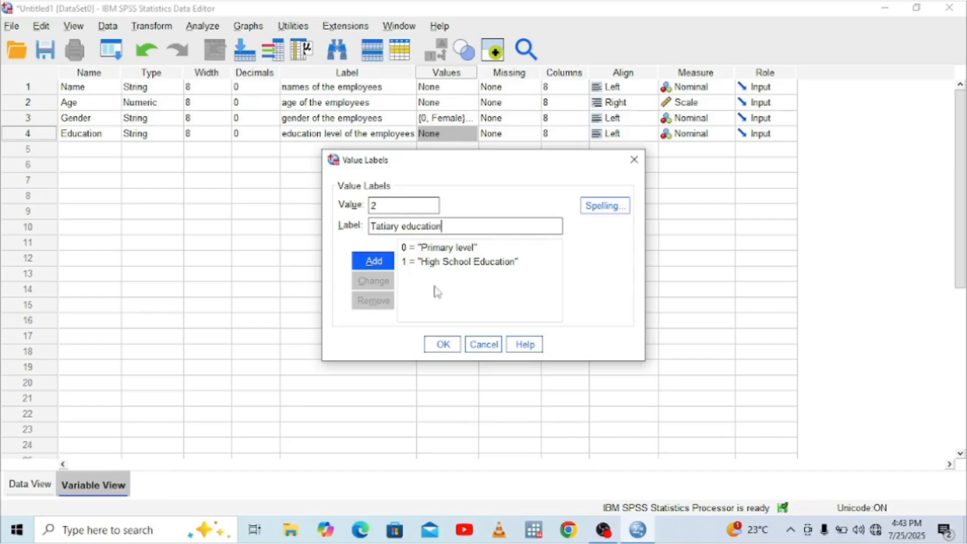
{"action": "left_click", "coordinate": [384, 263]}
{"action": "left_click", "coordinate": [440, 345]}
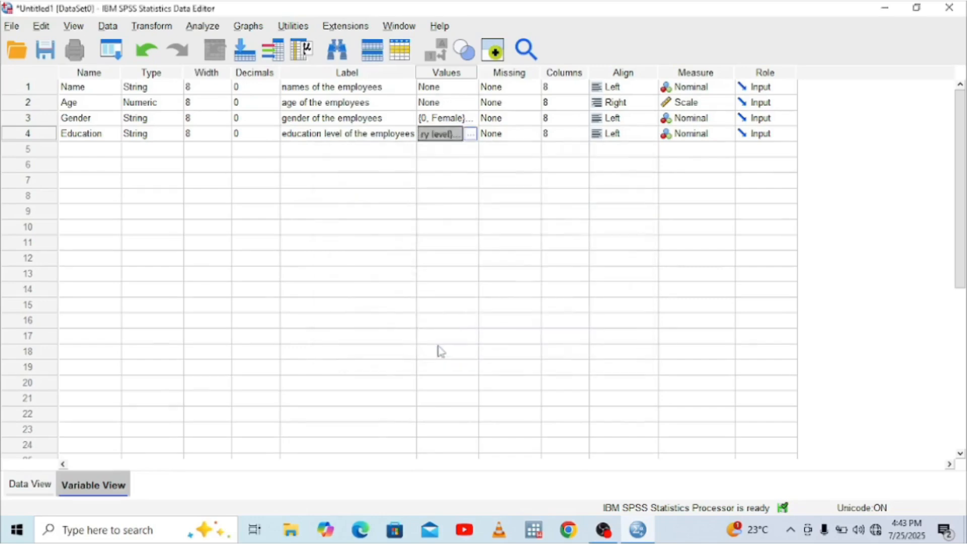
{"action": "left_click", "coordinate": [470, 134]}
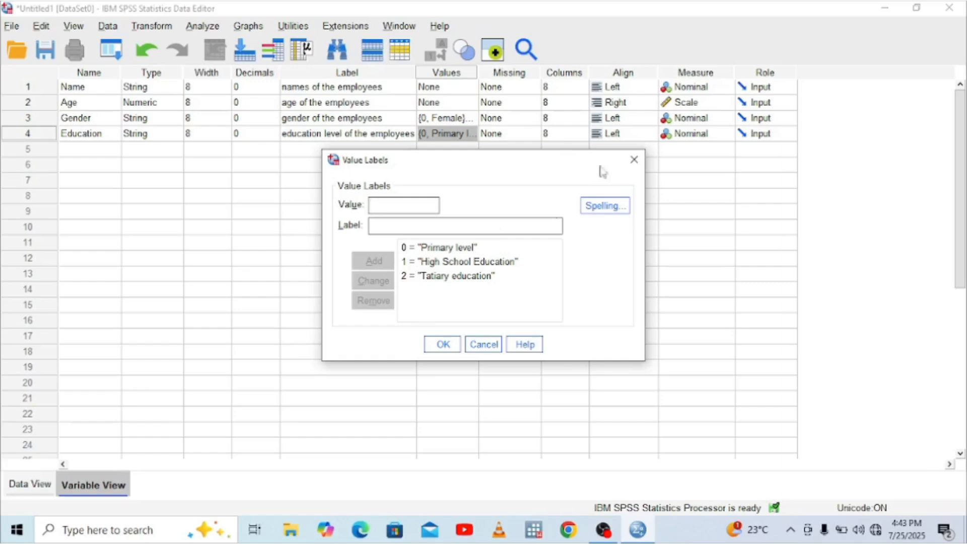
{"action": "left_click", "coordinate": [634, 159]}
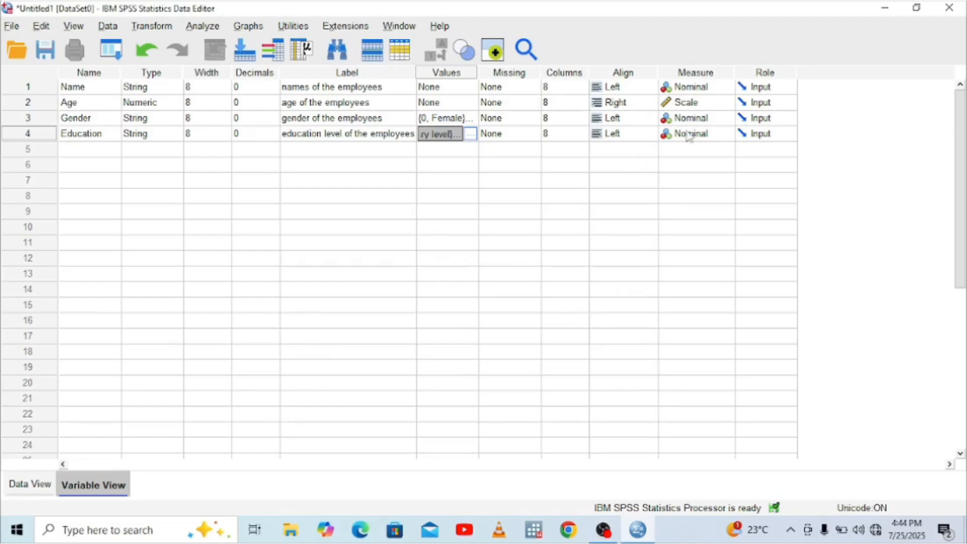
- Set the Education variable's measurement level to Ordinal
{"action": "left_click", "coordinate": [707, 135]}
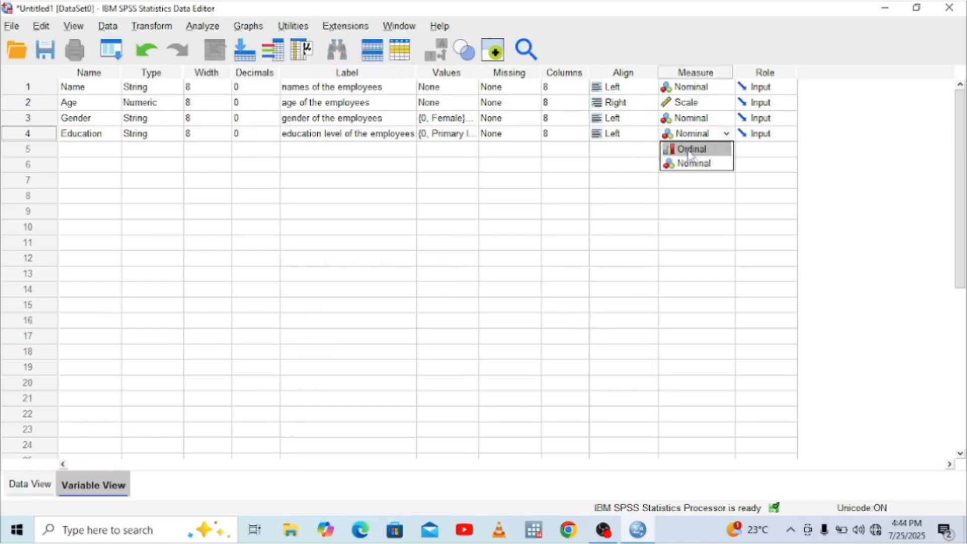
{"action": "left_click", "coordinate": [689, 150]}
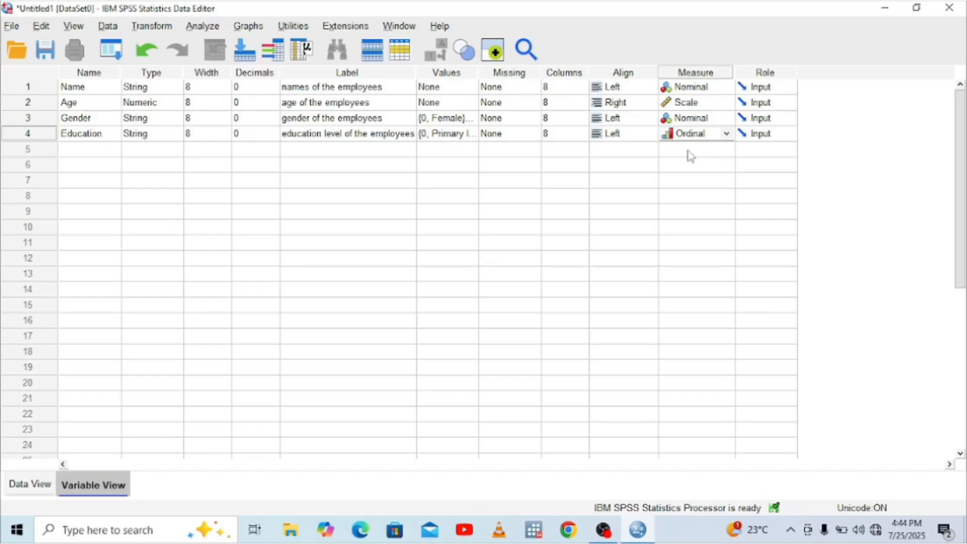
- Add a fifth variable named "income", keeping it Numeric, with 0 decimals
{"action": "left_click", "coordinate": [80, 149]}
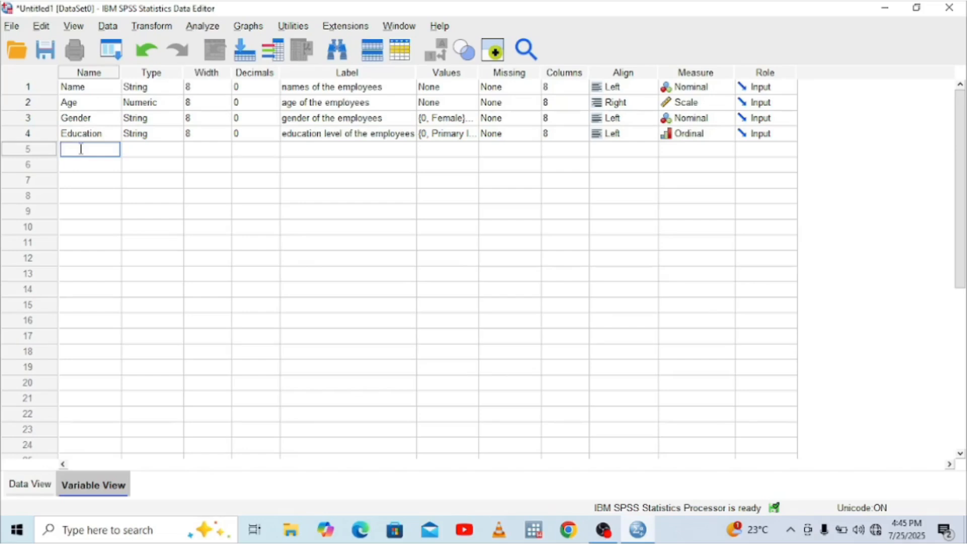
{"action": "type", "text": "income"}
{"action": "left_click", "coordinate": [152, 150]}
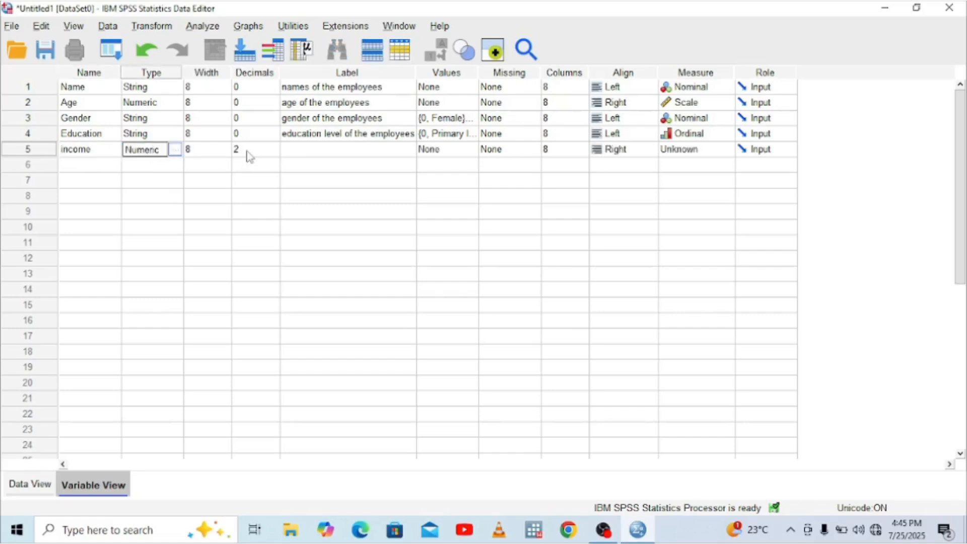
{"action": "left_click", "coordinate": [264, 149]}
{"action": "left_click", "coordinate": [274, 153]}
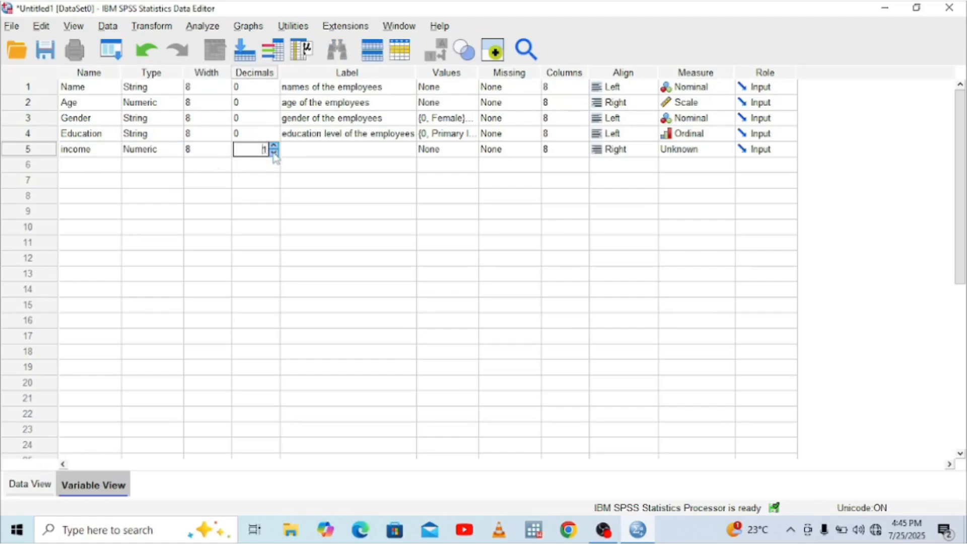
{"action": "left_click", "coordinate": [274, 153]}
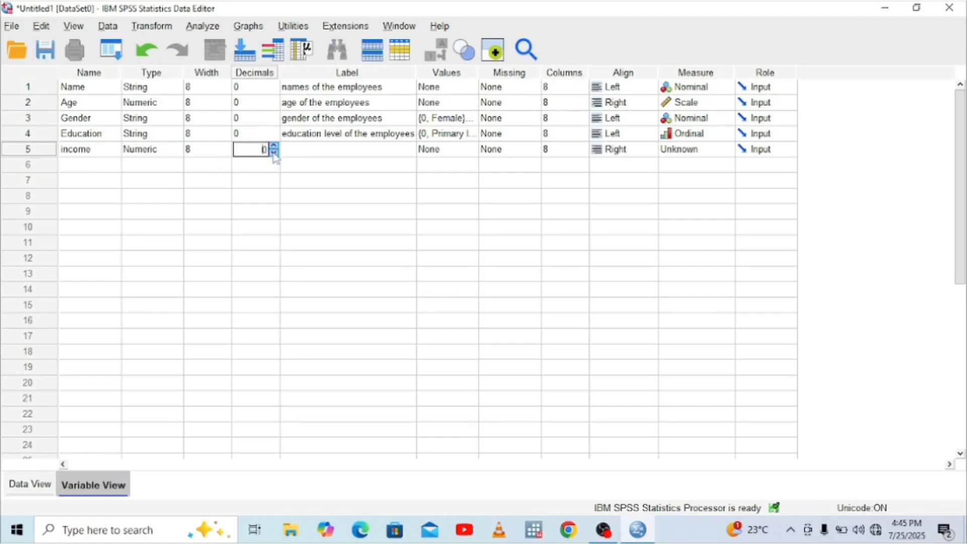
- Label the income variable "income level of the employees" and set its measurement level to Scale
{"action": "left_click", "coordinate": [310, 149]}
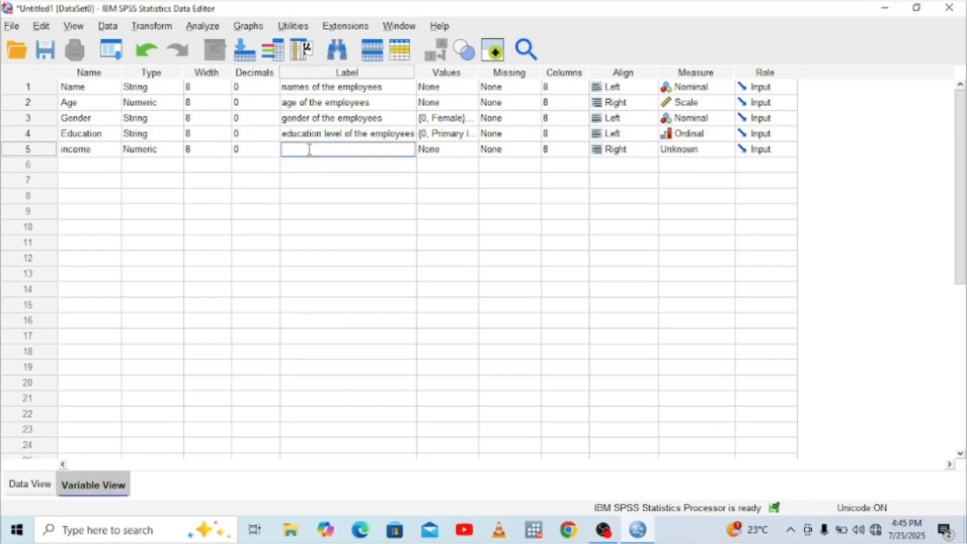
{"action": "type", "text": "income level of the empl"}
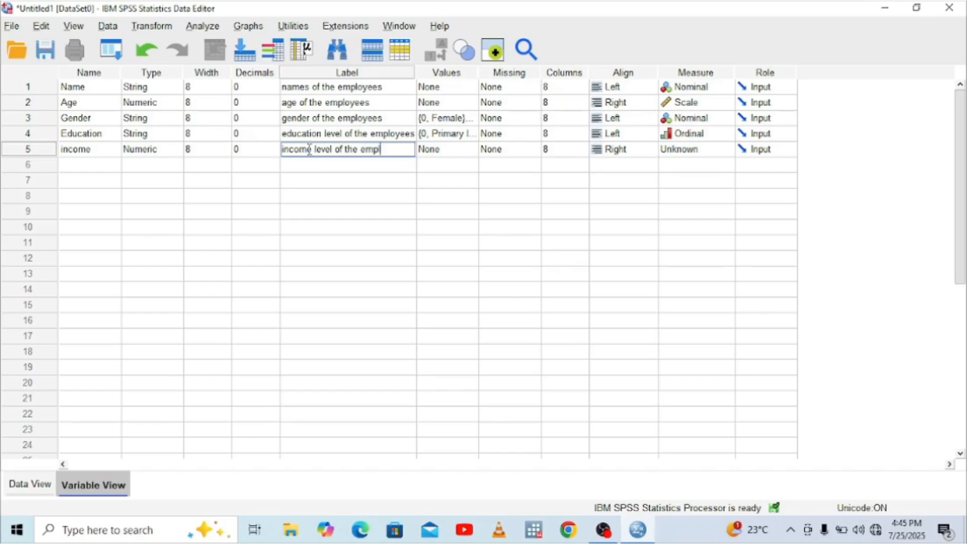
{"action": "type", "text": "oyees"}
{"action": "left_click", "coordinate": [710, 151]}
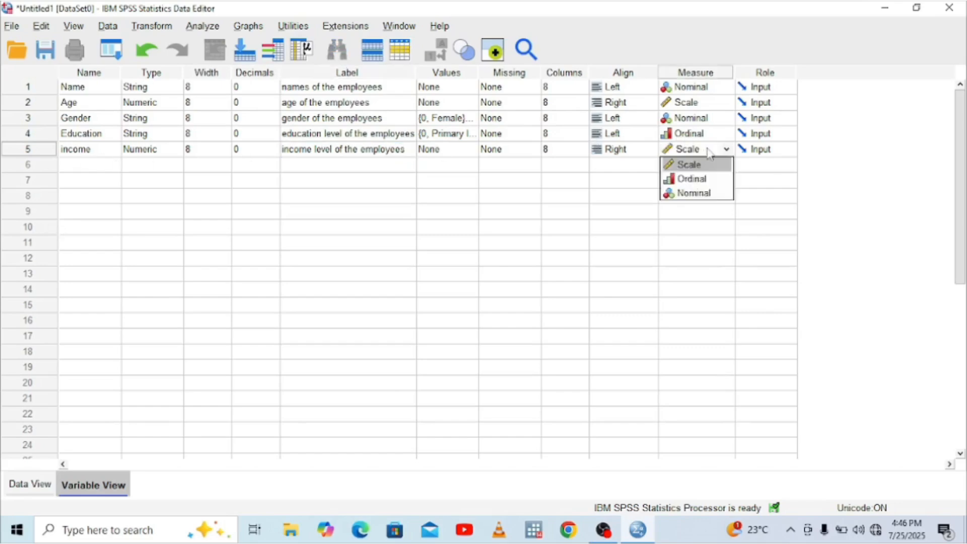
{"action": "left_click", "coordinate": [695, 166]}
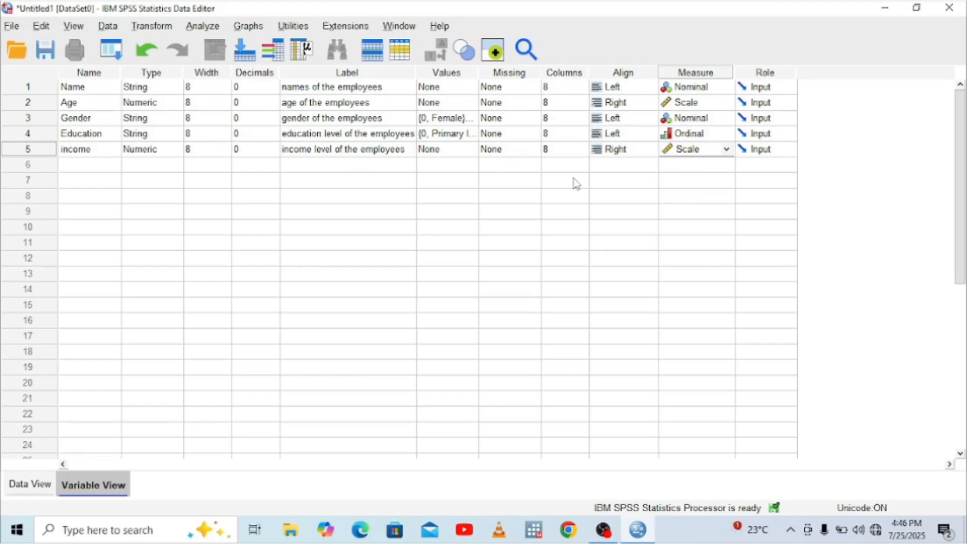
{"action": "left_click", "coordinate": [165, 155]}
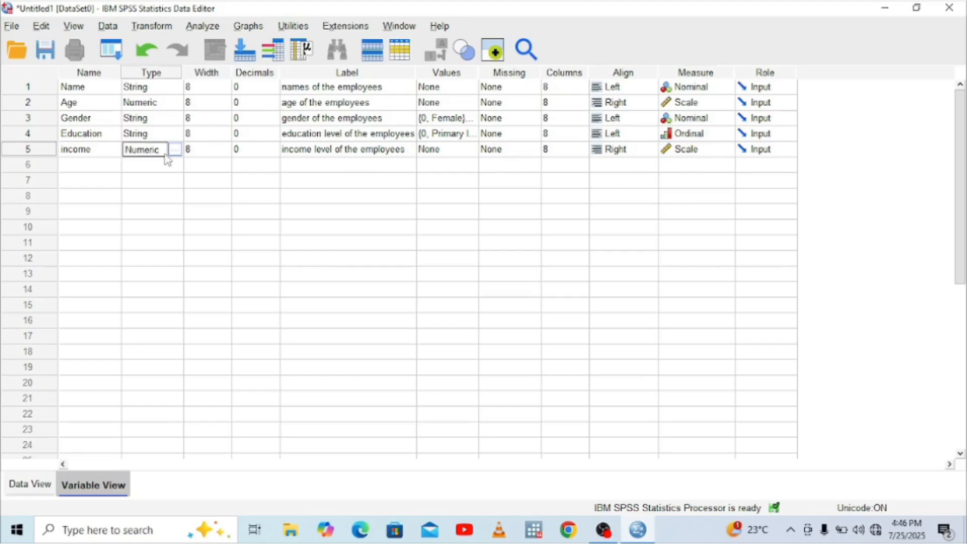
{"action": "left_click", "coordinate": [176, 150]}
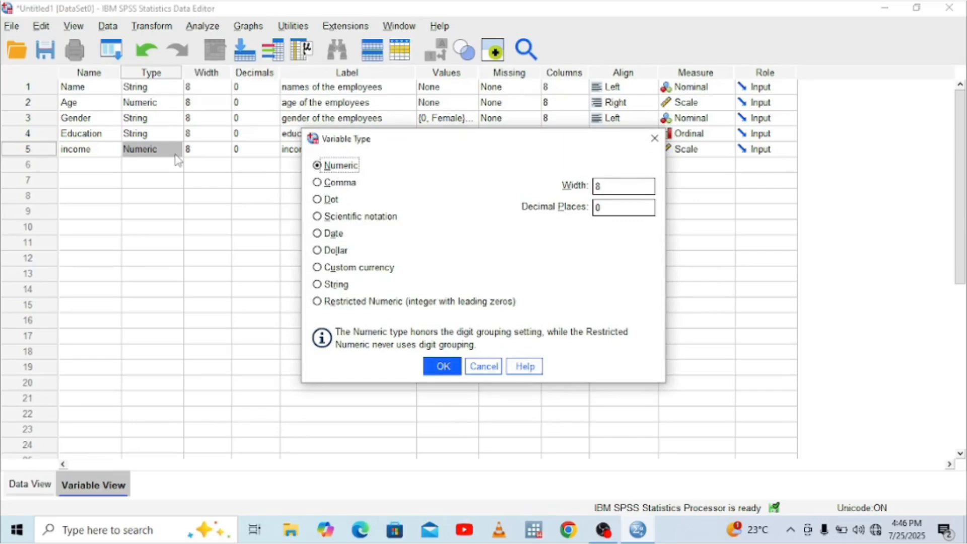
{"action": "left_click", "coordinate": [320, 255]}
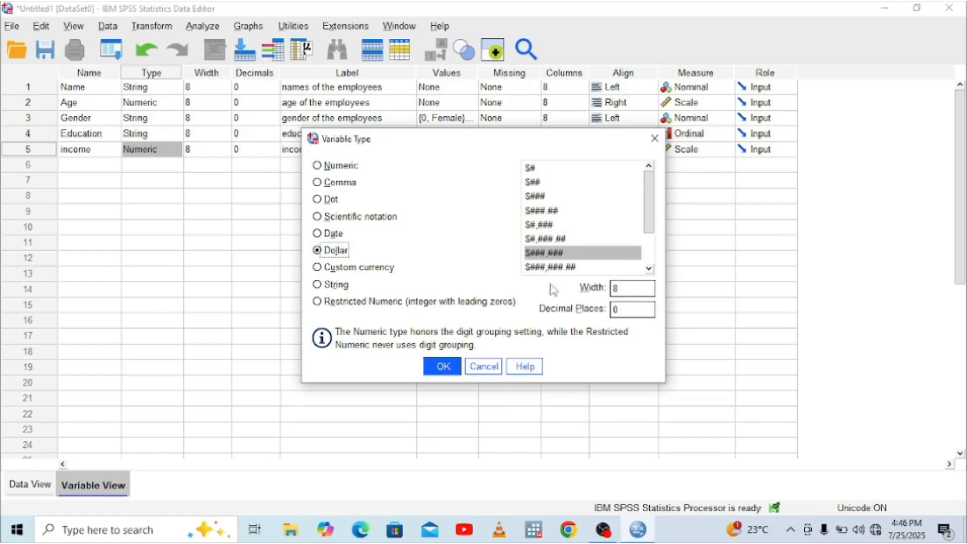
{"action": "left_click", "coordinate": [649, 269]}
{"action": "left_click", "coordinate": [648, 270]}
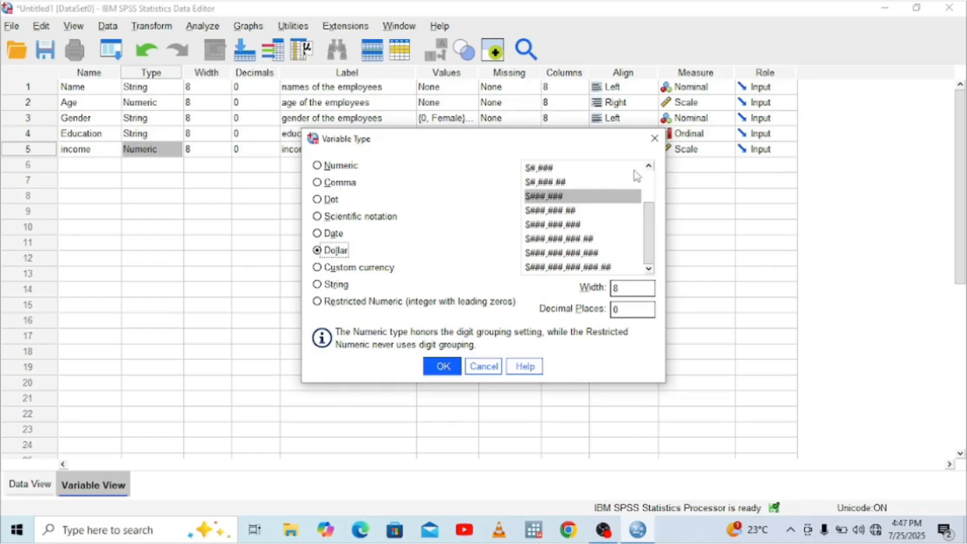
{"action": "left_click", "coordinate": [654, 138]}
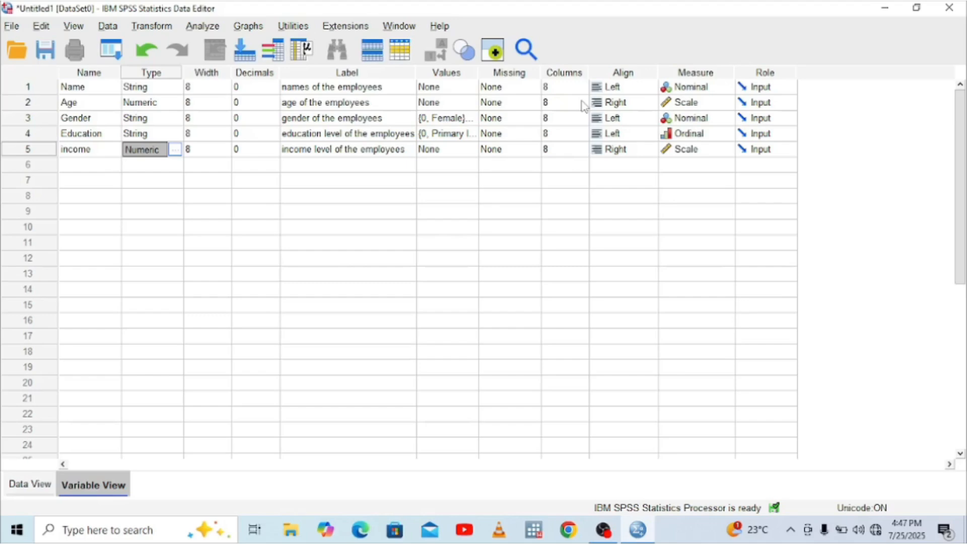
- Switch to the Data View and review the definitions of the Name, Age, Gender and Education columns
{"action": "left_click", "coordinate": [23, 492]}
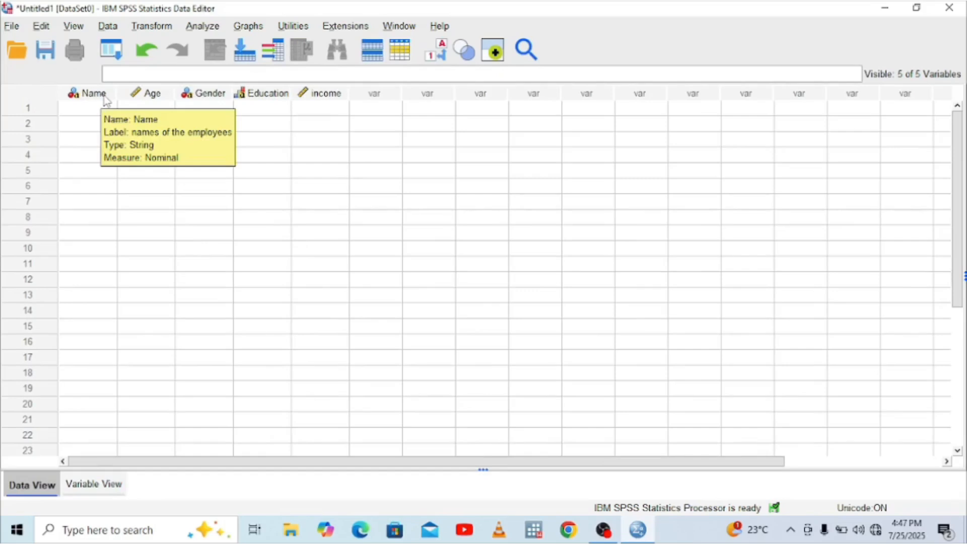
{"action": "mouse_move", "coordinate": [100, 97]}
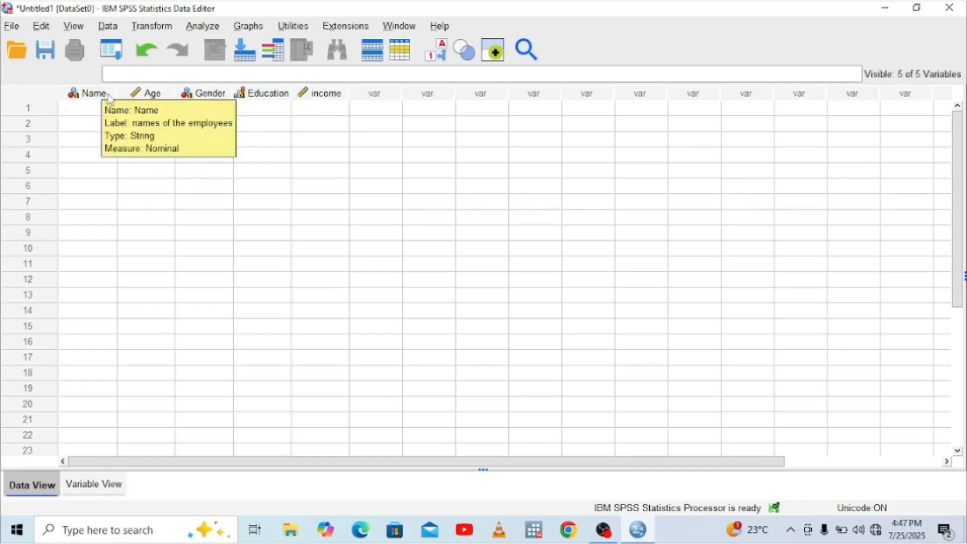
{"action": "mouse_move", "coordinate": [137, 101]}
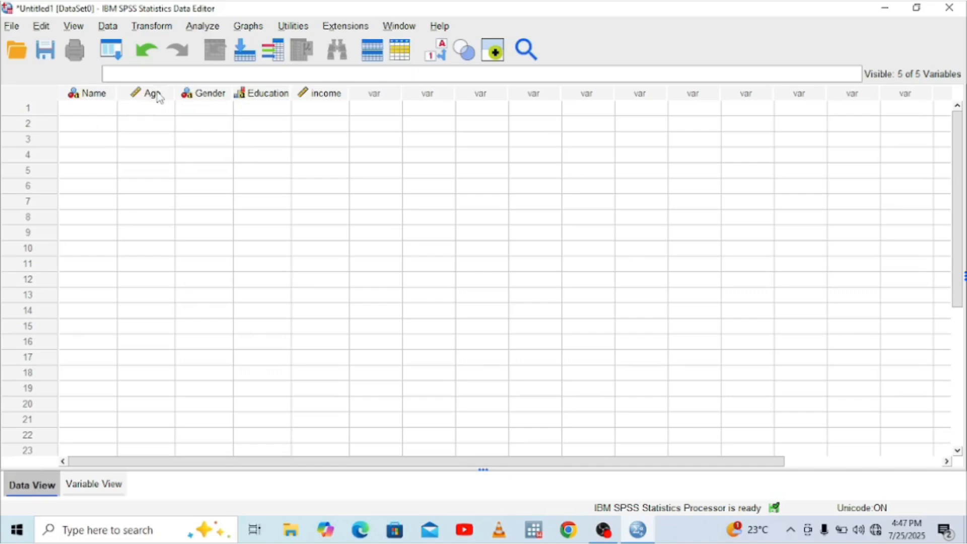
{"action": "mouse_move", "coordinate": [170, 96]}
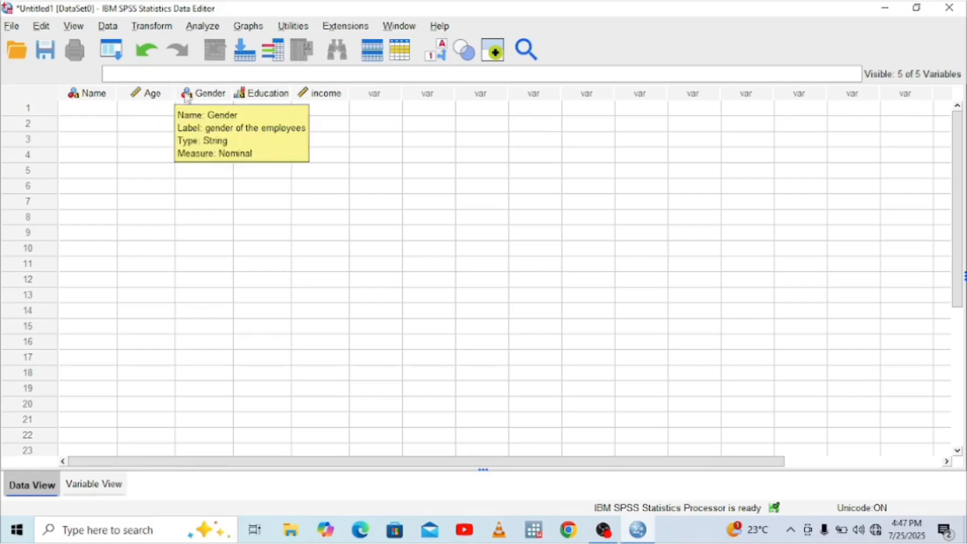
{"action": "mouse_move", "coordinate": [215, 102]}
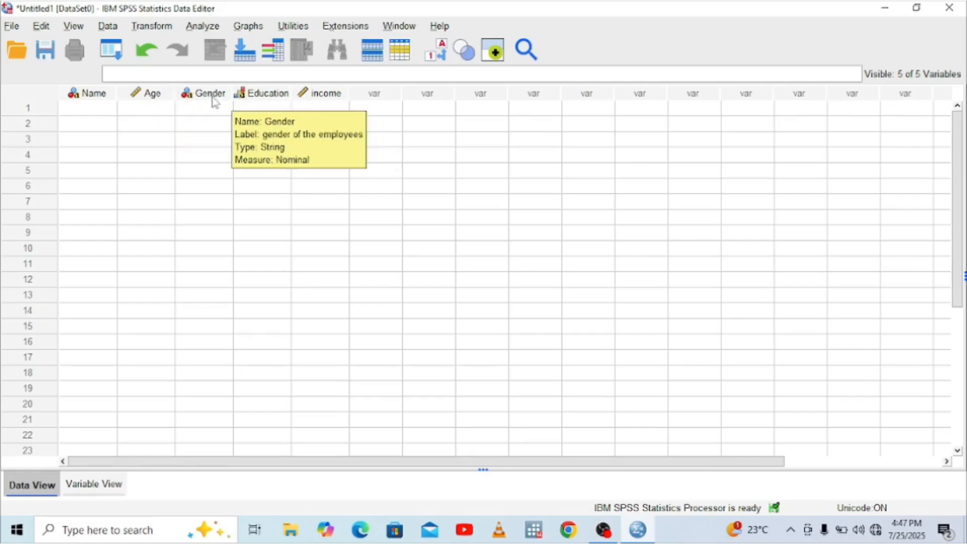
{"action": "mouse_move", "coordinate": [257, 104]}
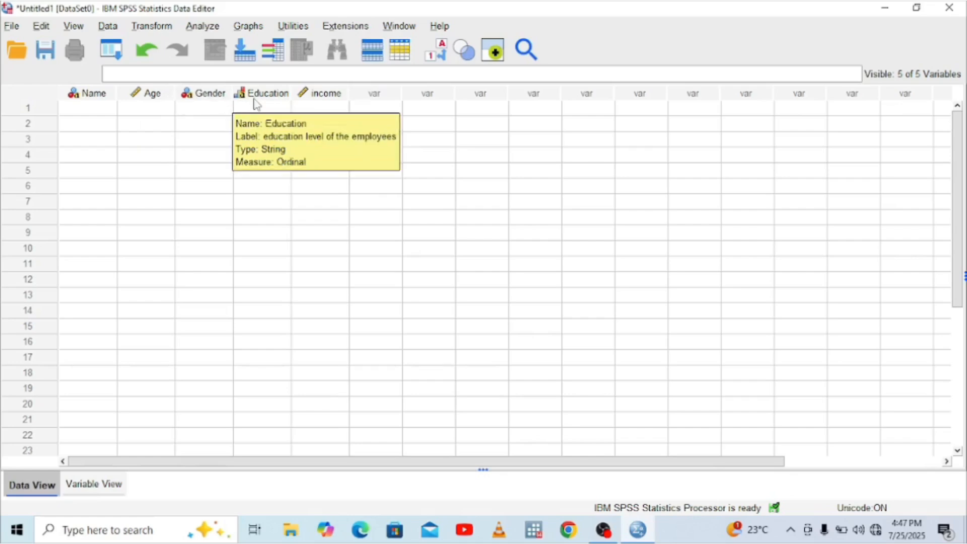
- Enter the first names of seven employees in rows 1 to 7 of the Name column
{"action": "left_click", "coordinate": [87, 109]}
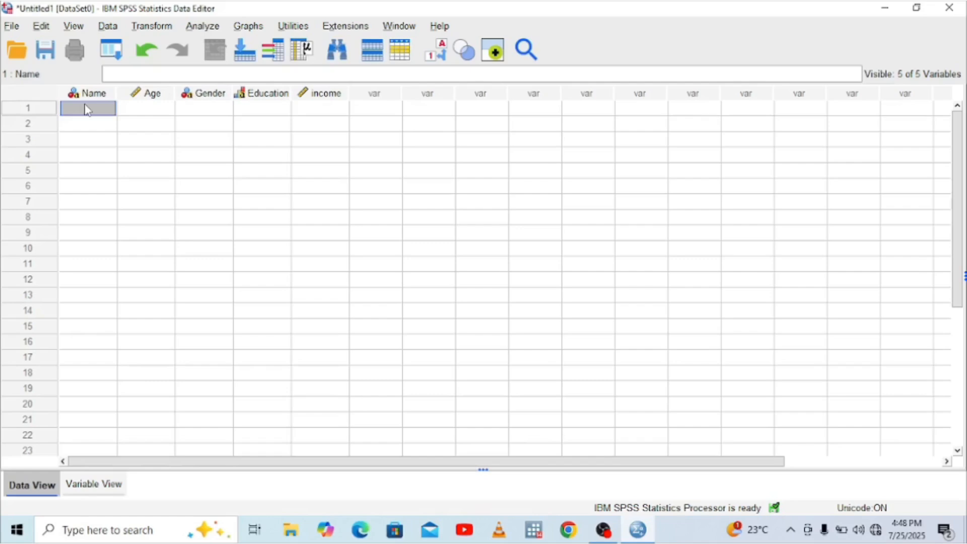
{"action": "type", "text": "peter"}
{"action": "key", "text": "Return"}
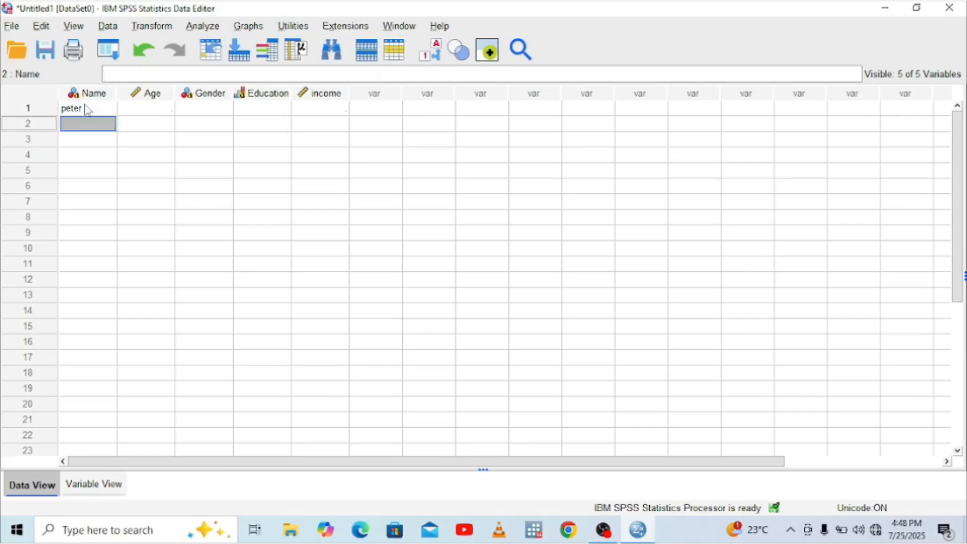
{"action": "type", "text": "simon"}
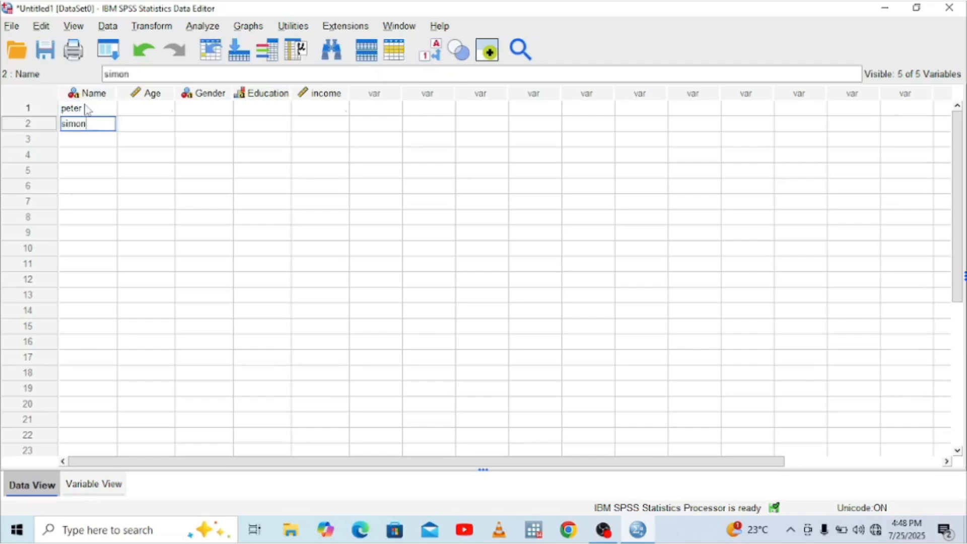
{"action": "key", "text": "Return"}
{"action": "type", "text": "jane"}
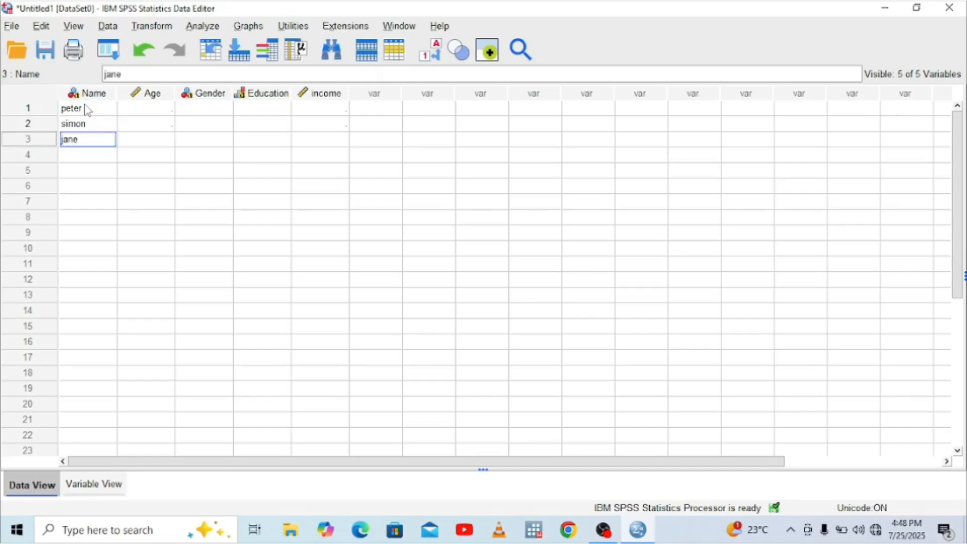
{"action": "key", "text": "Return"}
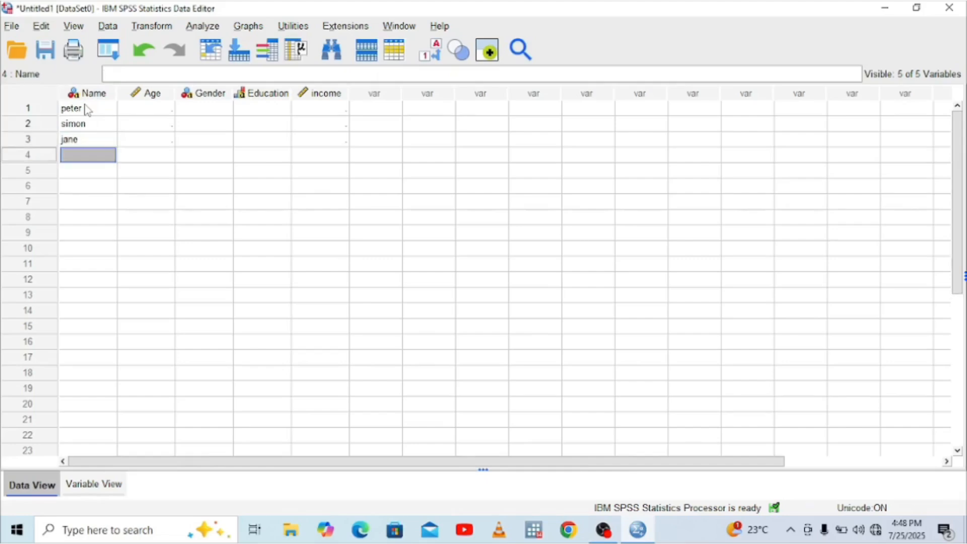
{"action": "type", "text": "faith"}
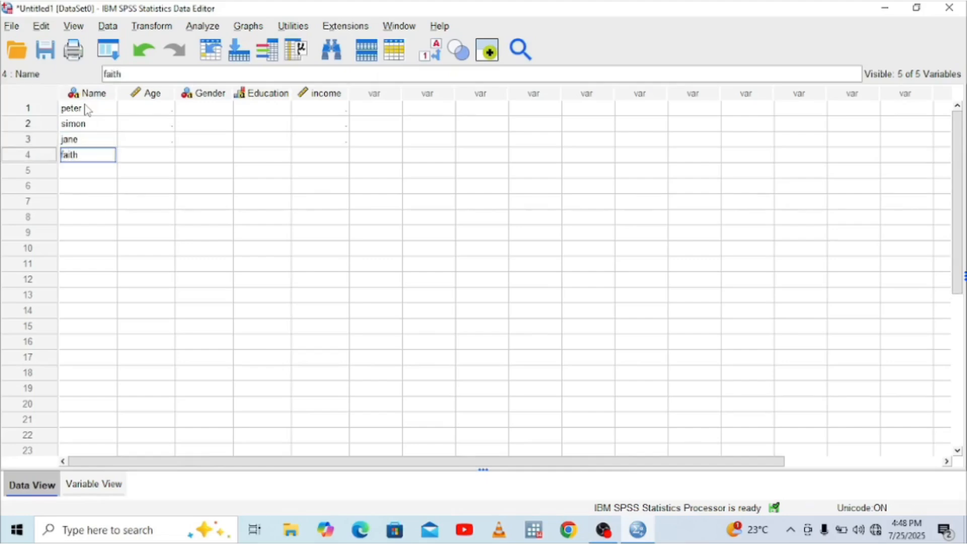
{"action": "key", "text": "Return"}
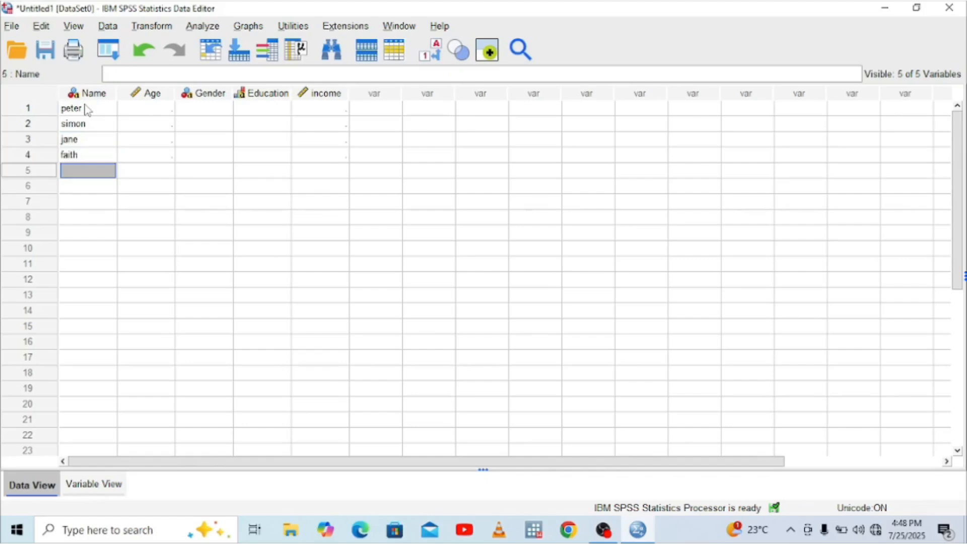
{"action": "type", "text": "john"}
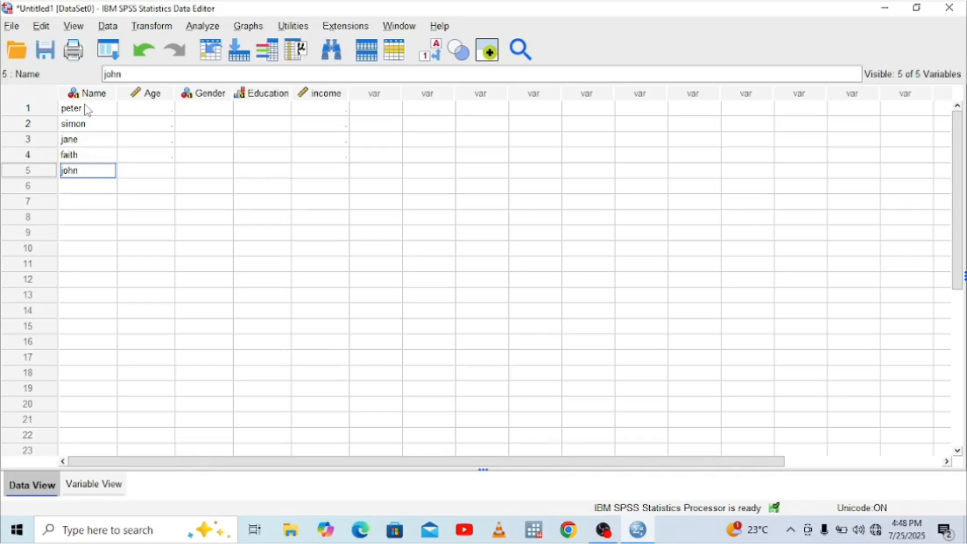
{"action": "key", "text": "Return"}
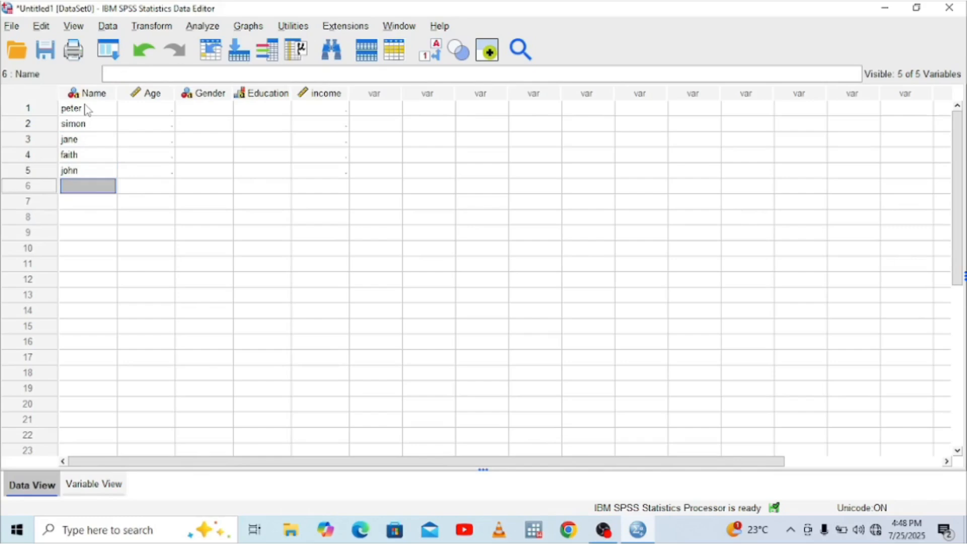
{"action": "type", "text": "mary"}
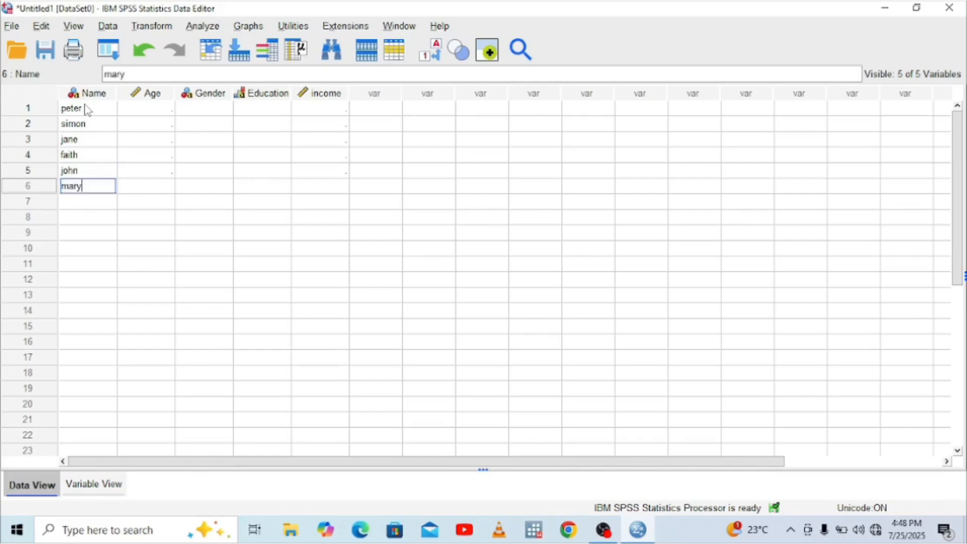
{"action": "key", "text": "Return"}
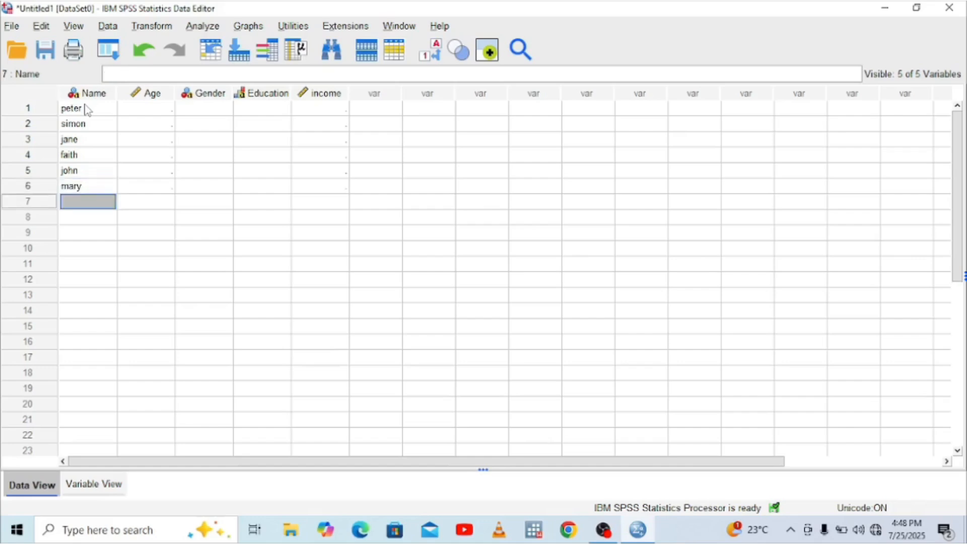
{"action": "type", "text": "ben"}
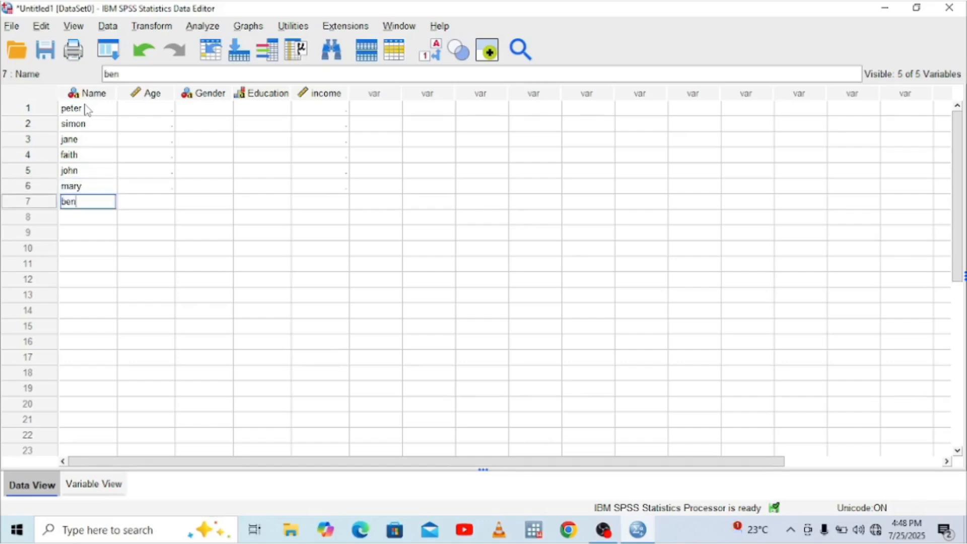
- Enter the ages 34, 25, 23, 34, 37, 49 and 55 in rows 1 to 7 of the Age column
{"action": "left_click", "coordinate": [138, 112]}
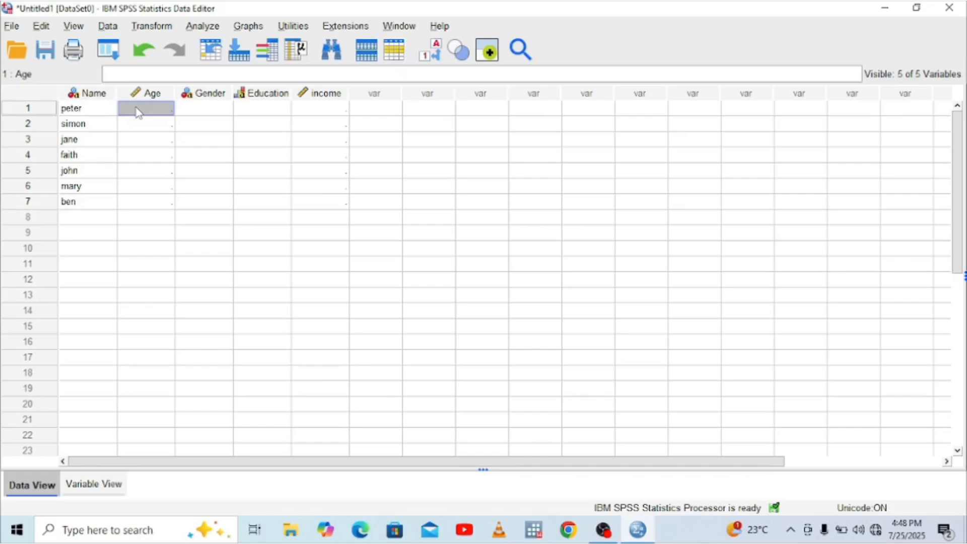
{"action": "type", "text": "34"}
{"action": "key", "text": "Return"}
{"action": "type", "text": "25"}
{"action": "key", "text": "Return"}
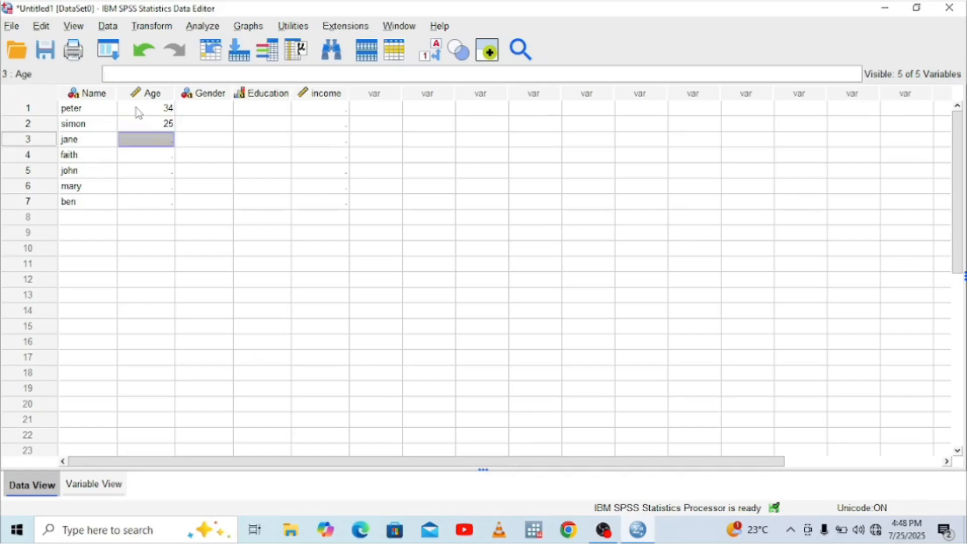
{"action": "type", "text": "23"}
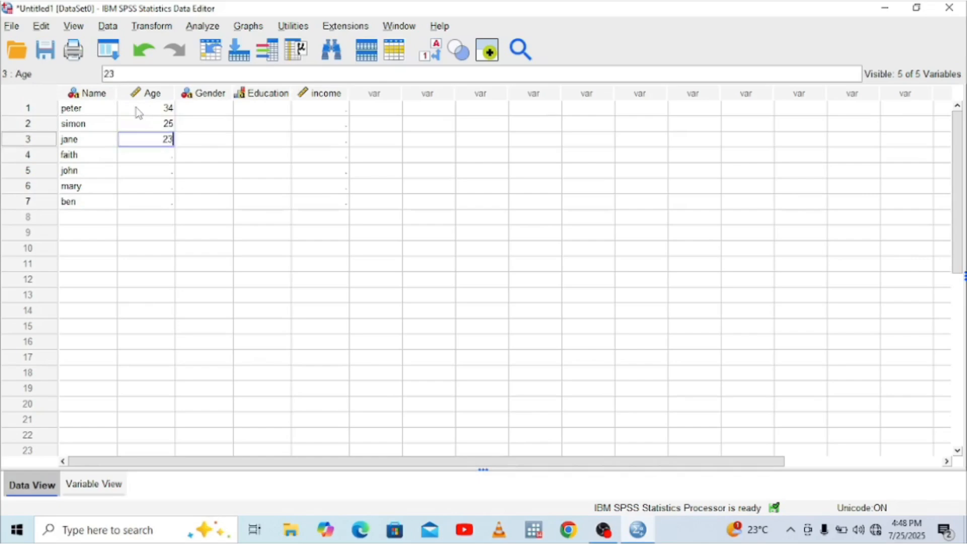
{"action": "key", "text": "Return"}
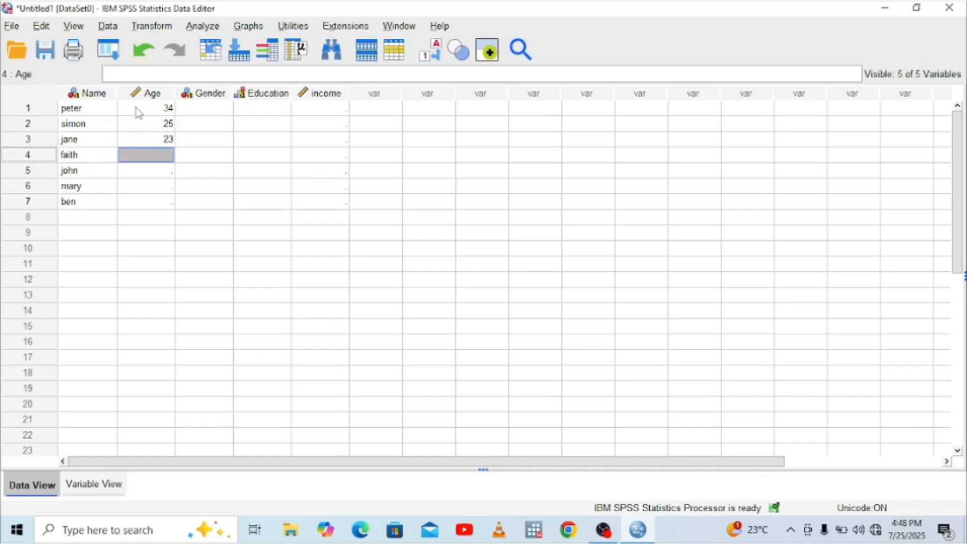
{"action": "type", "text": "34"}
{"action": "key", "text": "Return"}
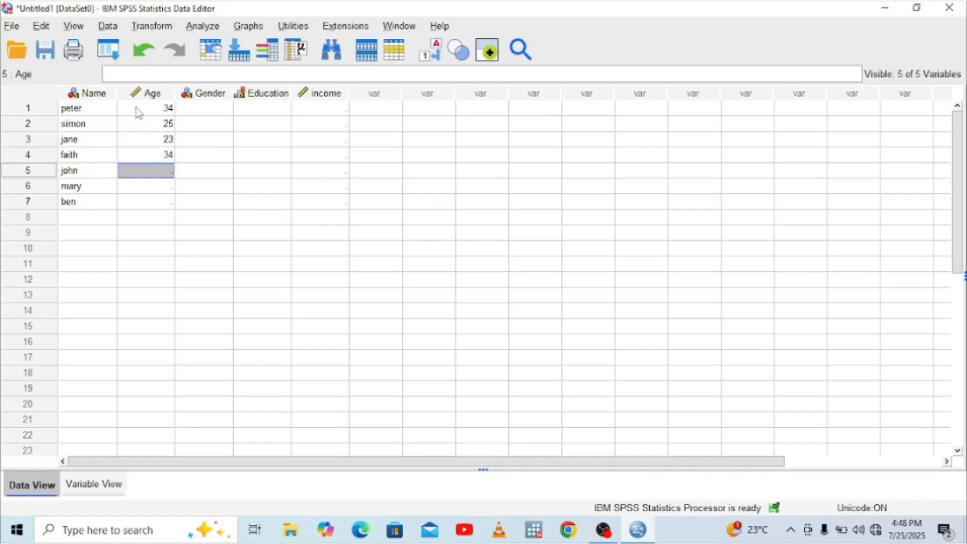
{"action": "type", "text": "37"}
{"action": "key", "text": "Return"}
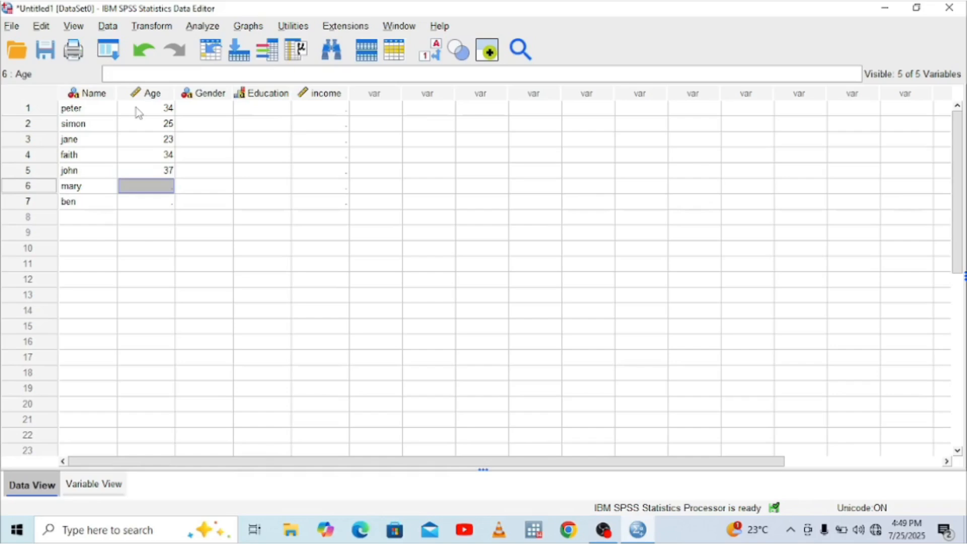
{"action": "type", "text": "49"}
{"action": "key", "text": "Return"}
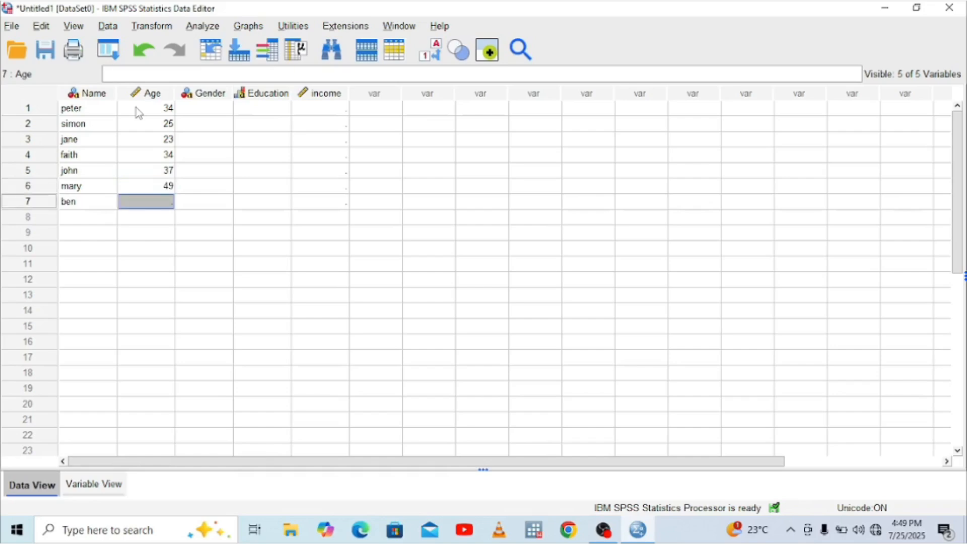
{"action": "type", "text": "55"}
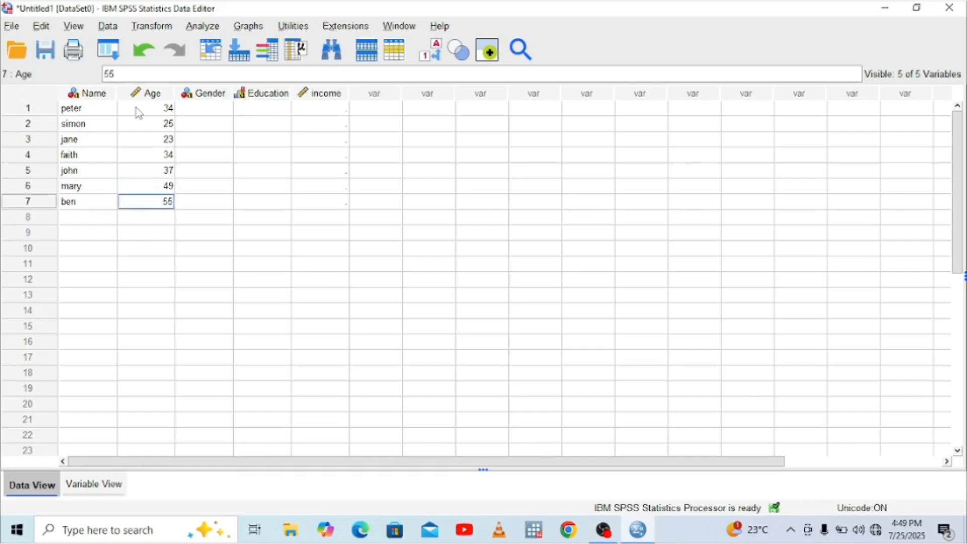
{"action": "key", "text": "Tab"}
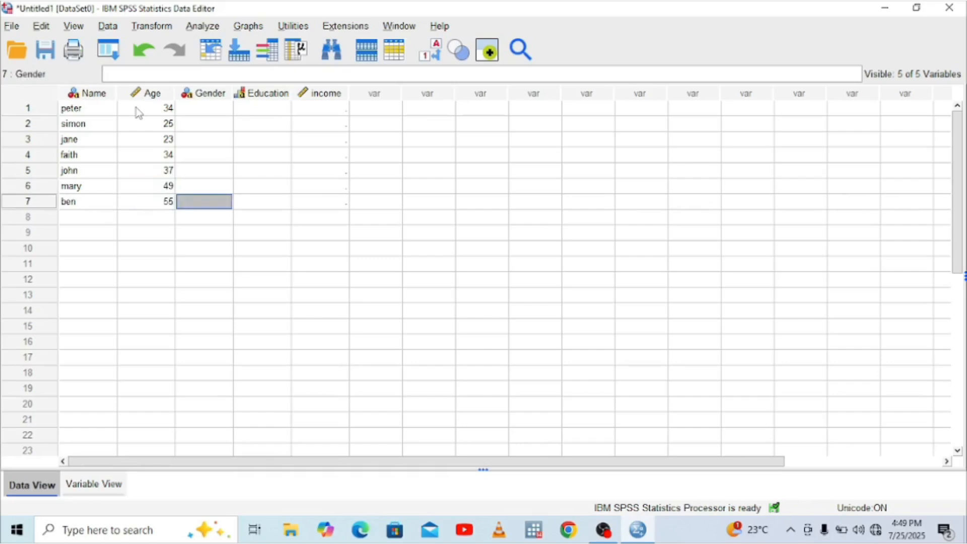
- Select the row 1 Gender cell, check Gender's value labels in Variable View, and return to Data View
{"action": "key", "text": "Up"}
{"action": "key", "text": "Up"}
{"action": "key", "text": "Up"}
{"action": "key", "text": "Up"}
{"action": "key", "text": "Up"}
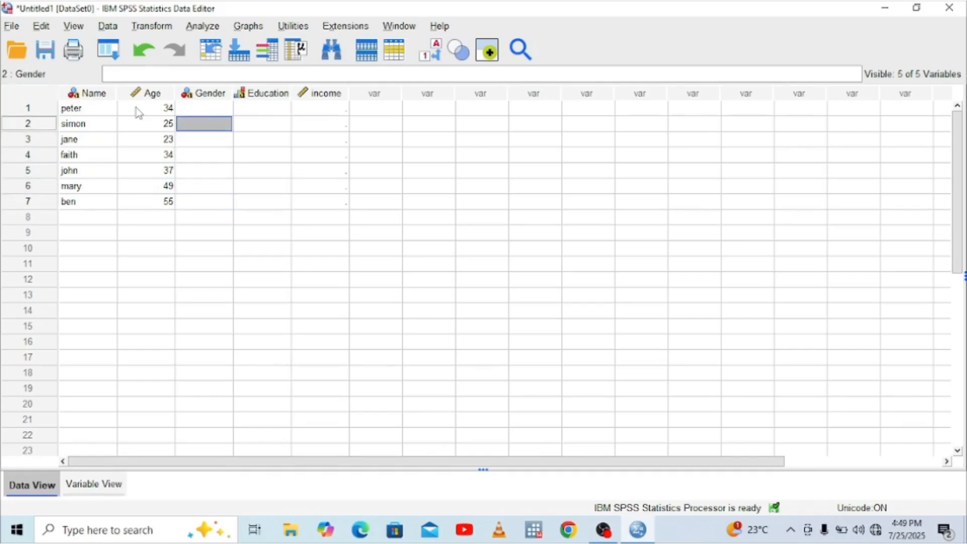
{"action": "key", "text": "Up"}
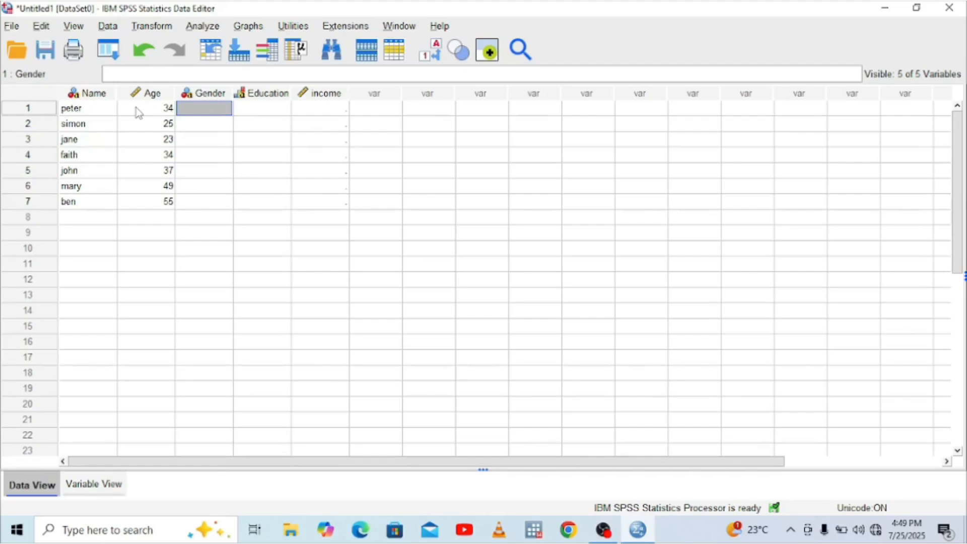
{"action": "left_click", "coordinate": [96, 486]}
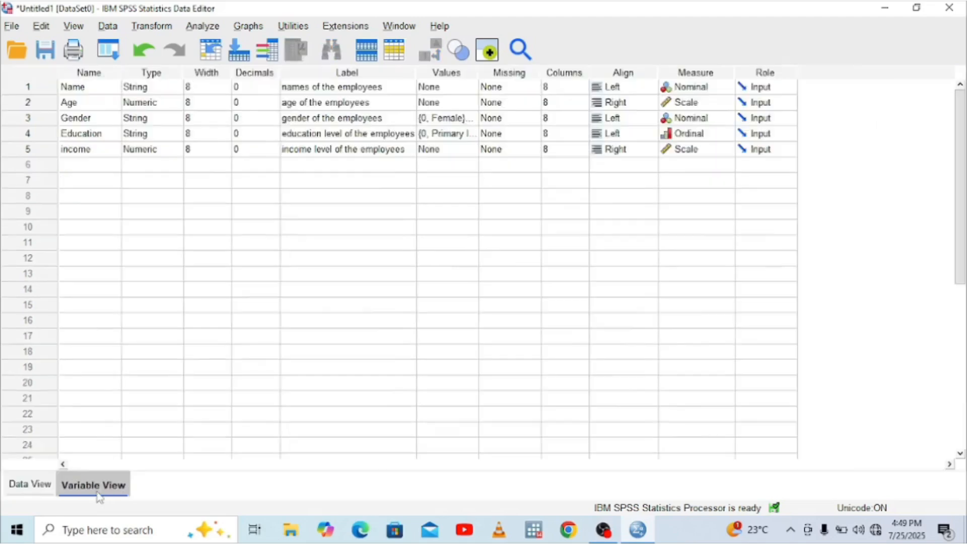
{"action": "left_click", "coordinate": [466, 121]}
{"action": "left_click", "coordinate": [471, 119]}
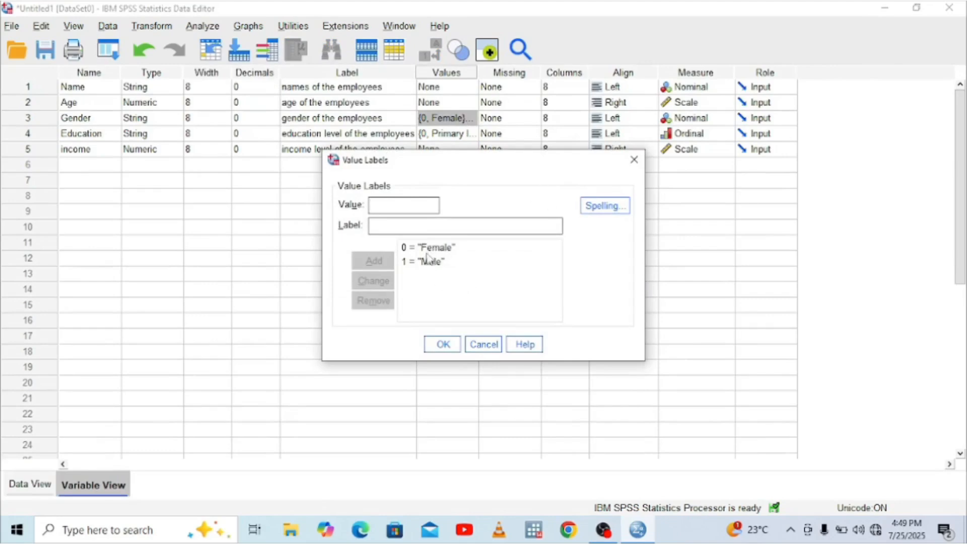
{"action": "left_click", "coordinate": [634, 168]}
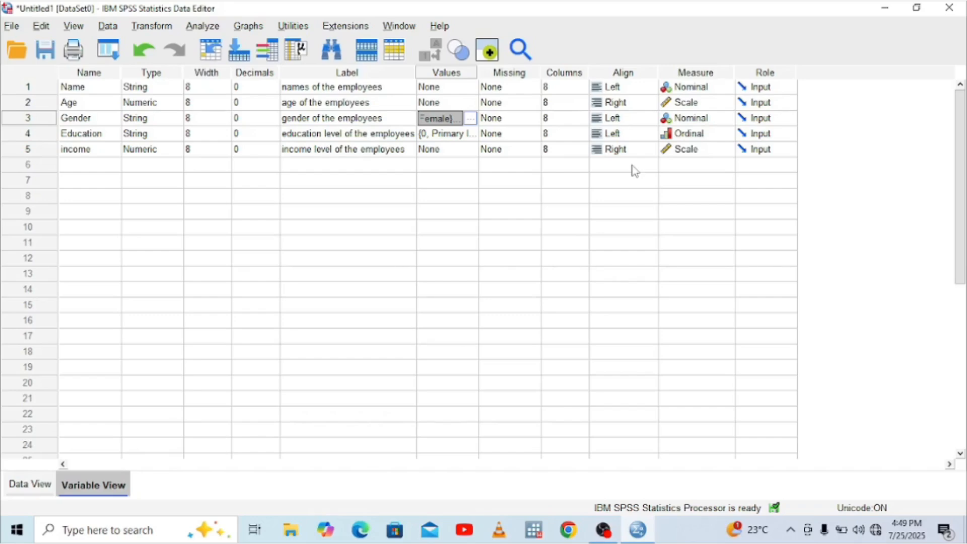
{"action": "left_click", "coordinate": [45, 483]}
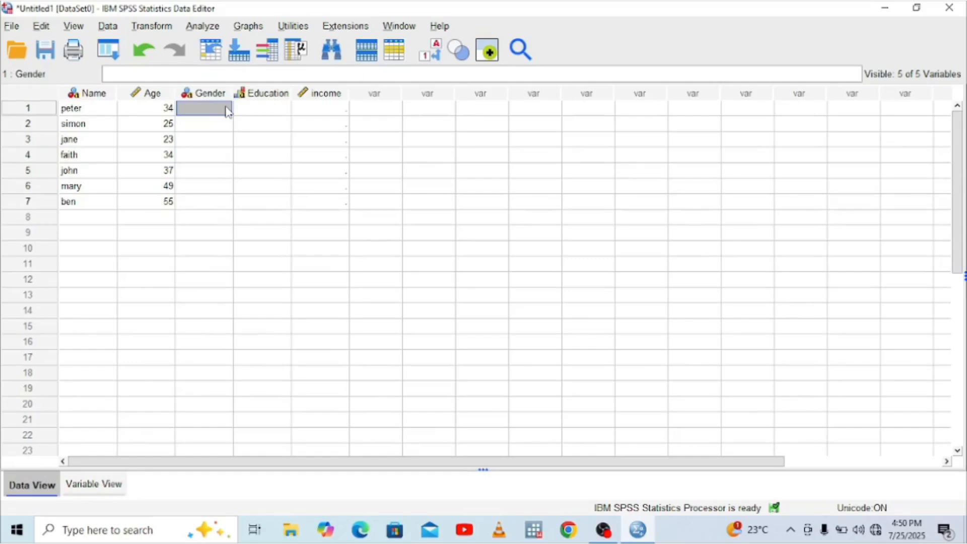
- Enter the gender codes 1, 1, 0, 0, 1, 0 and 1 in rows 1 to 7 of the Gender column
{"action": "type", "text": "1"}
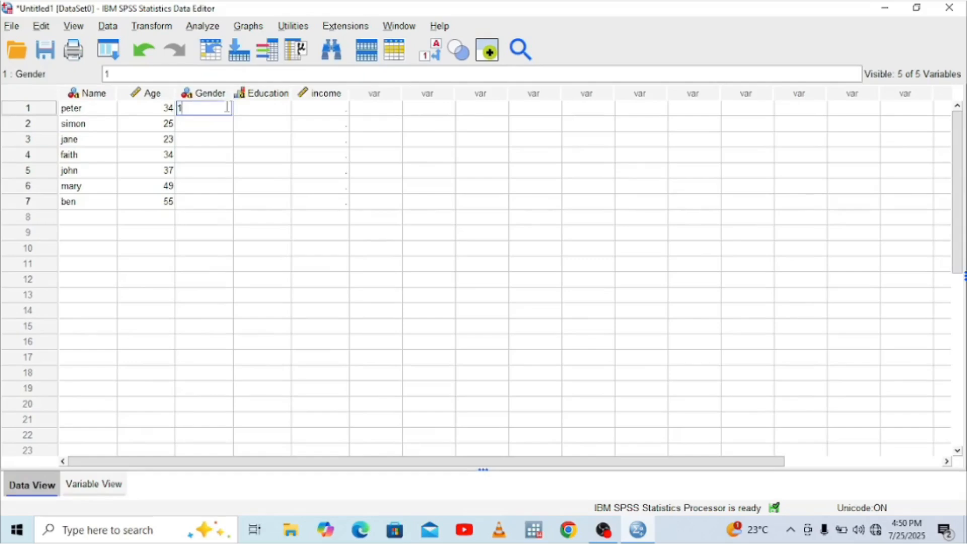
{"action": "key", "text": "Return"}
{"action": "type", "text": "1"}
{"action": "key", "text": "Return"}
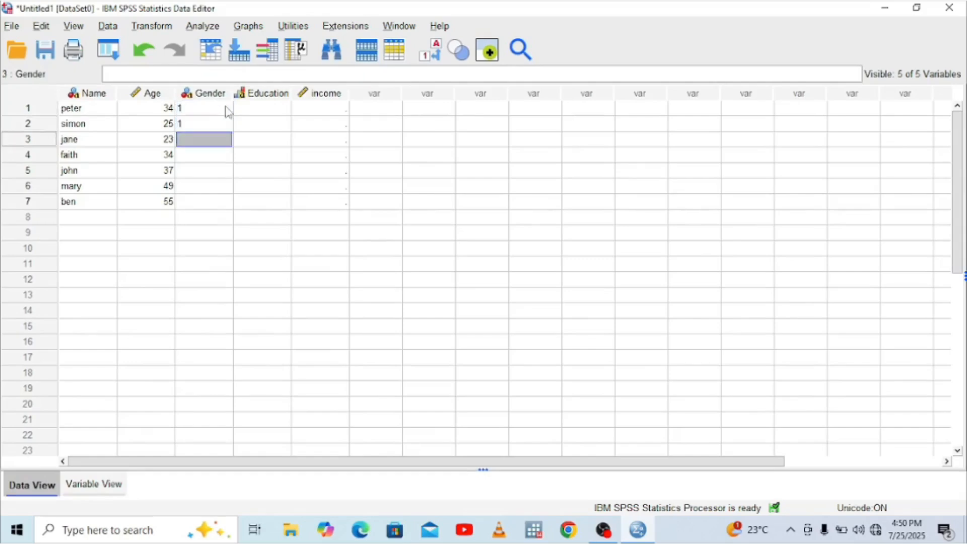
{"action": "type", "text": "0"}
{"action": "key", "text": "Return"}
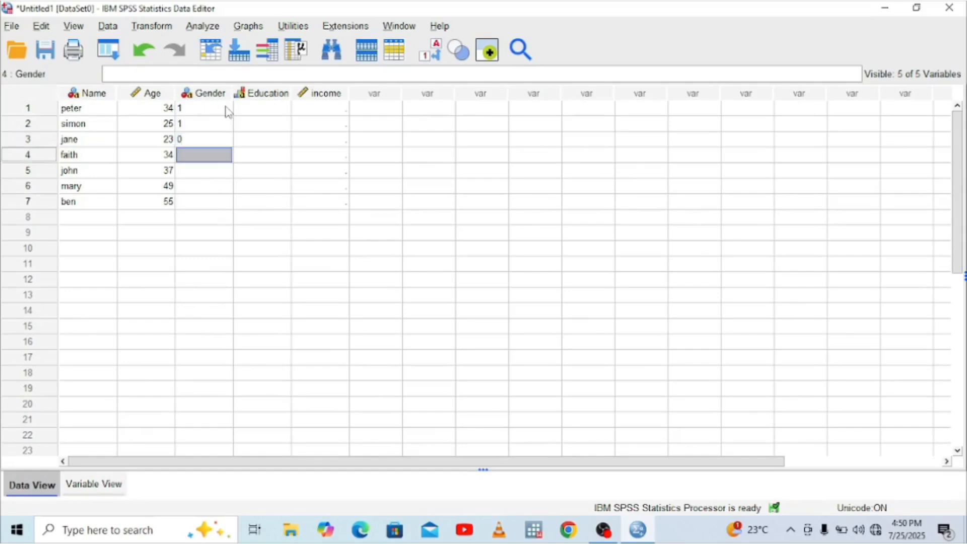
{"action": "type", "text": "0"}
{"action": "key", "text": "Return"}
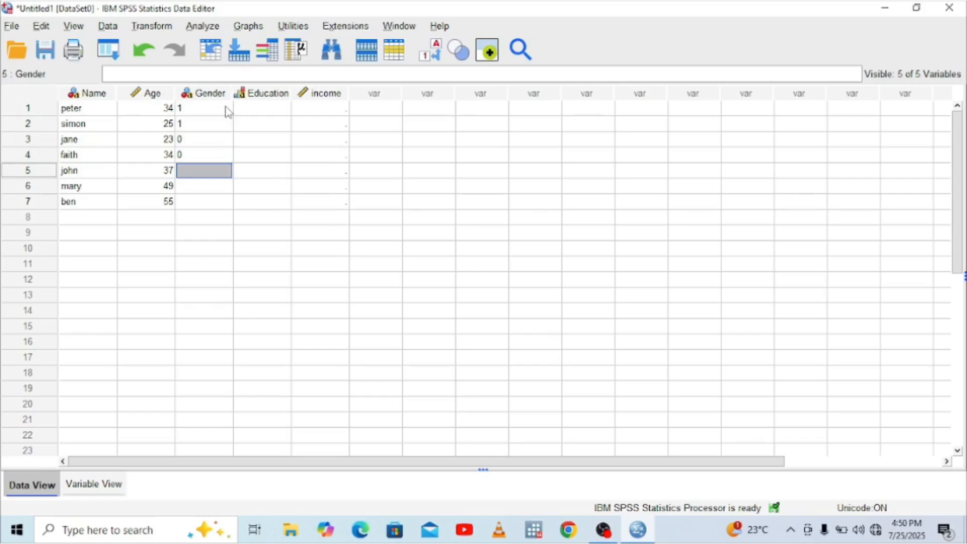
{"action": "type", "text": "1"}
{"action": "key", "text": "Return"}
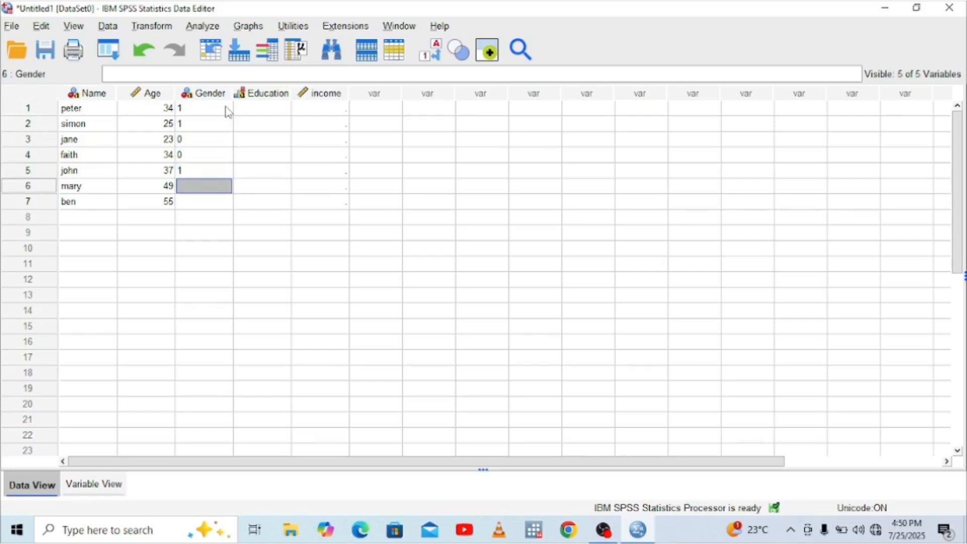
{"action": "type", "text": "0"}
{"action": "key", "text": "Return"}
{"action": "type", "text": "1"}
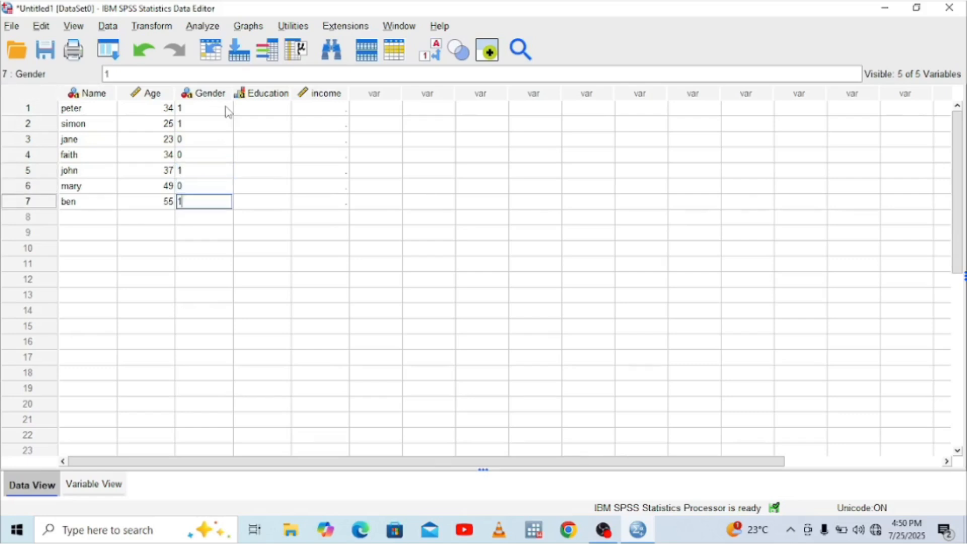
{"action": "key", "text": "Return"}
- Select the row 1 Education cell, check Education's value labels in Variable View, and return to Data View
{"action": "key", "text": "Right"}
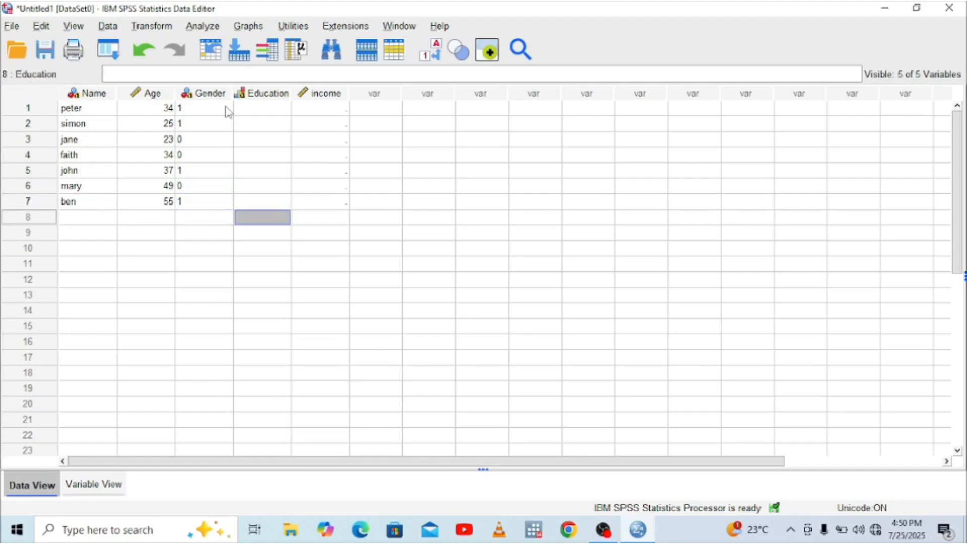
{"action": "key", "text": "Up"}
{"action": "key", "text": "Up"}
{"action": "key", "text": "Up"}
{"action": "key", "text": "Up"}
{"action": "key", "text": "Up"}
{"action": "key", "text": "Up"}
{"action": "key", "text": "Up"}
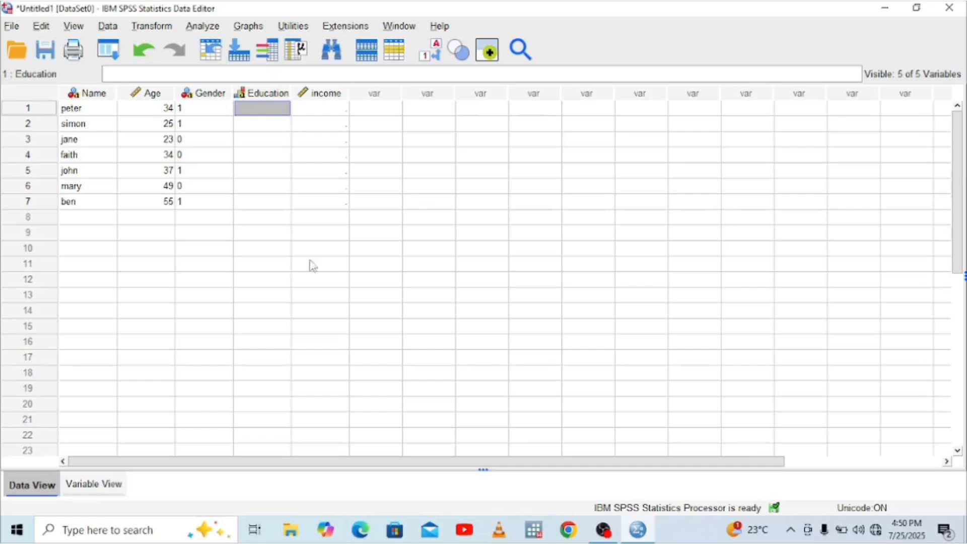
{"action": "left_click", "coordinate": [92, 488]}
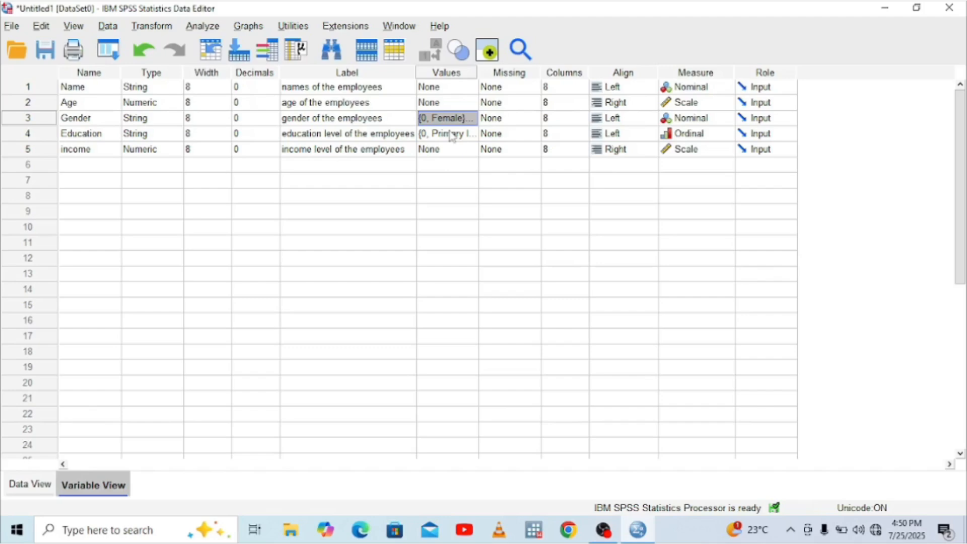
{"action": "left_click", "coordinate": [469, 134]}
{"action": "left_click", "coordinate": [474, 134]}
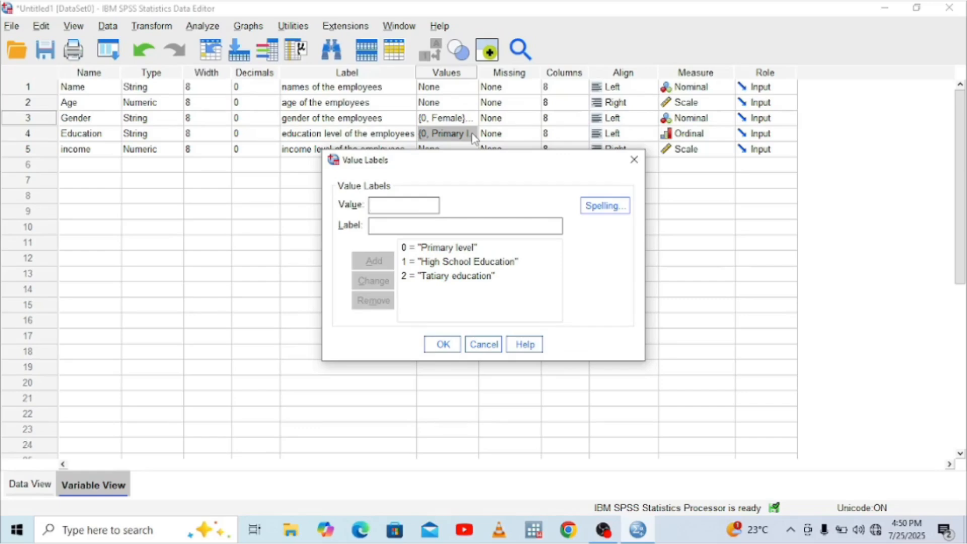
{"action": "left_click", "coordinate": [634, 159]}
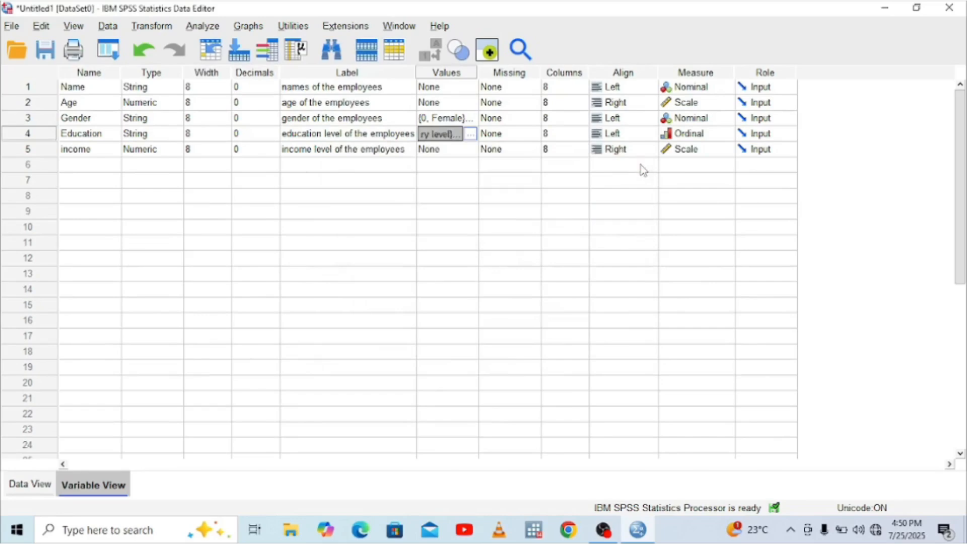
{"action": "left_click", "coordinate": [36, 485]}
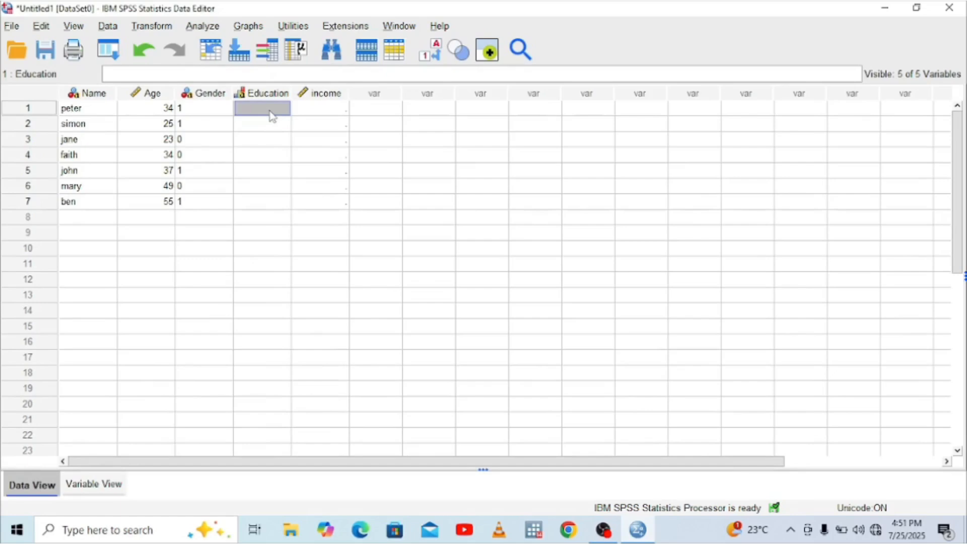
- Enter the education codes 2, 1, 2, 0, 1, 0 and 2 in rows 1 to 7 of the Education column
{"action": "type", "text": "2"}
{"action": "key", "text": "Return"}
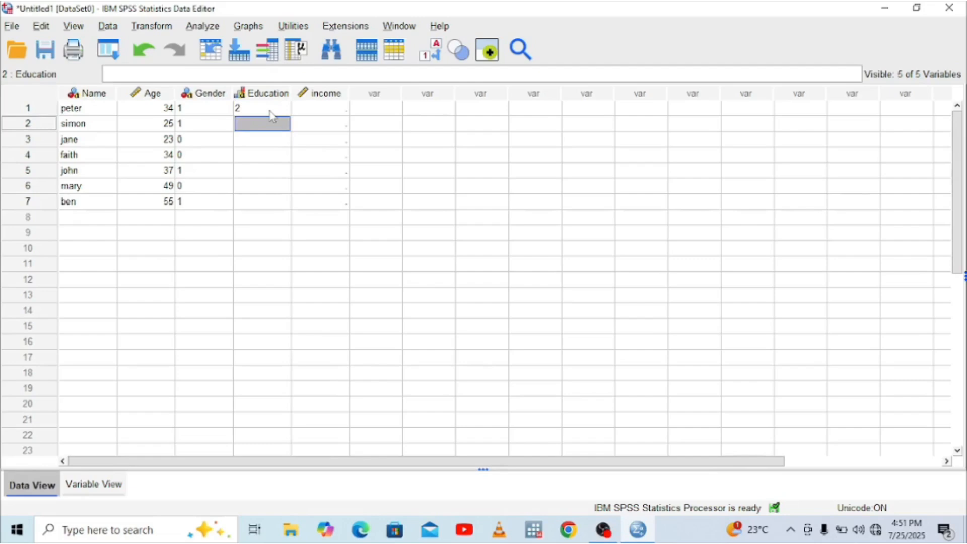
{"action": "type", "text": "1"}
{"action": "key", "text": "Return"}
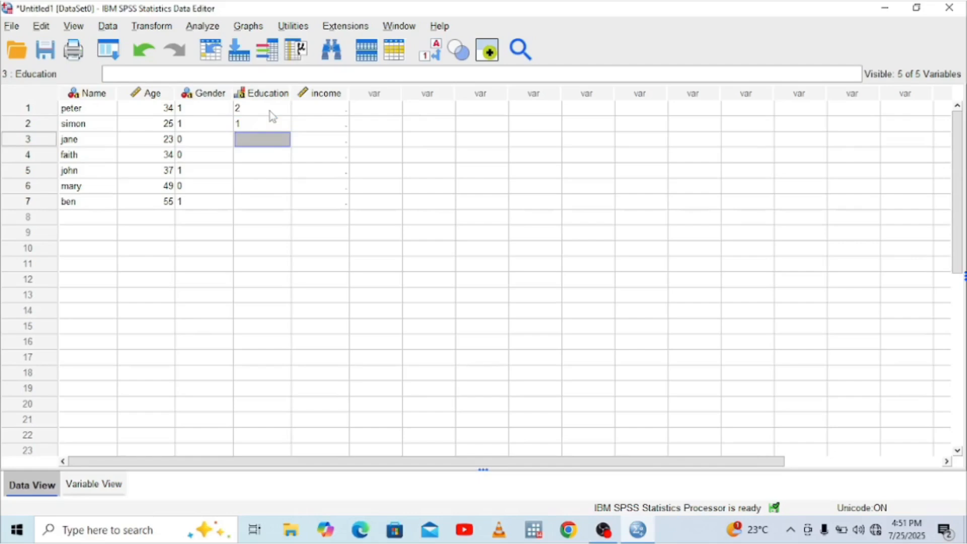
{"action": "type", "text": "2"}
{"action": "key", "text": "Return"}
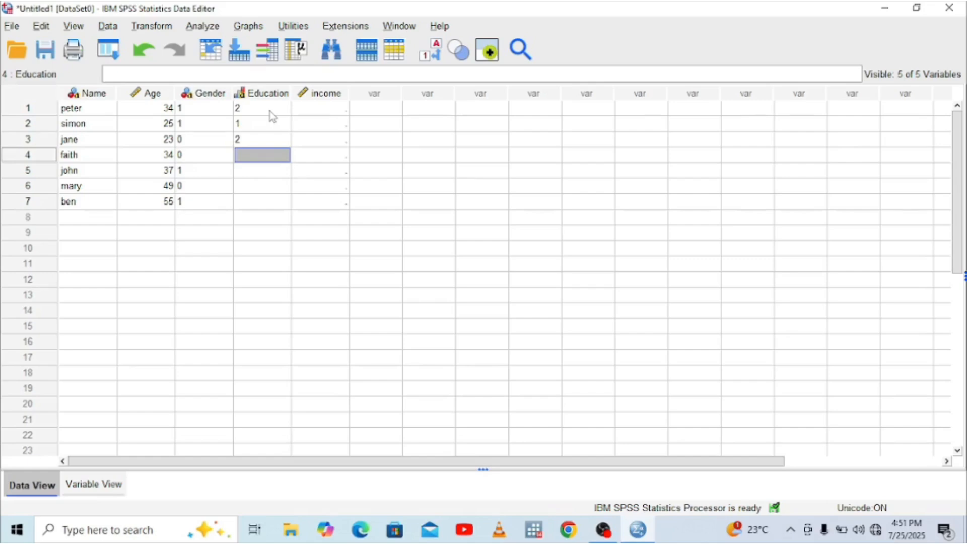
{"action": "type", "text": "0"}
{"action": "key", "text": "Return"}
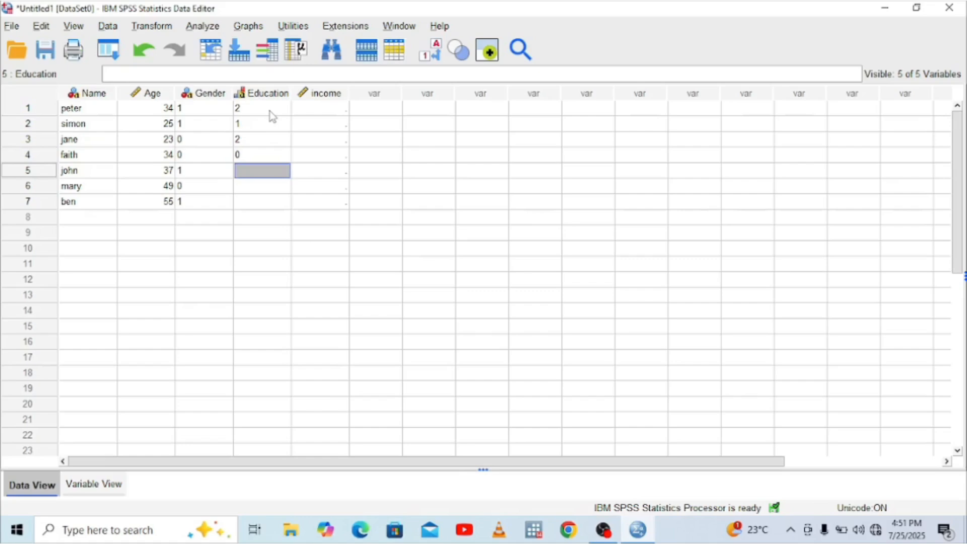
{"action": "type", "text": "1"}
{"action": "key", "text": "Return"}
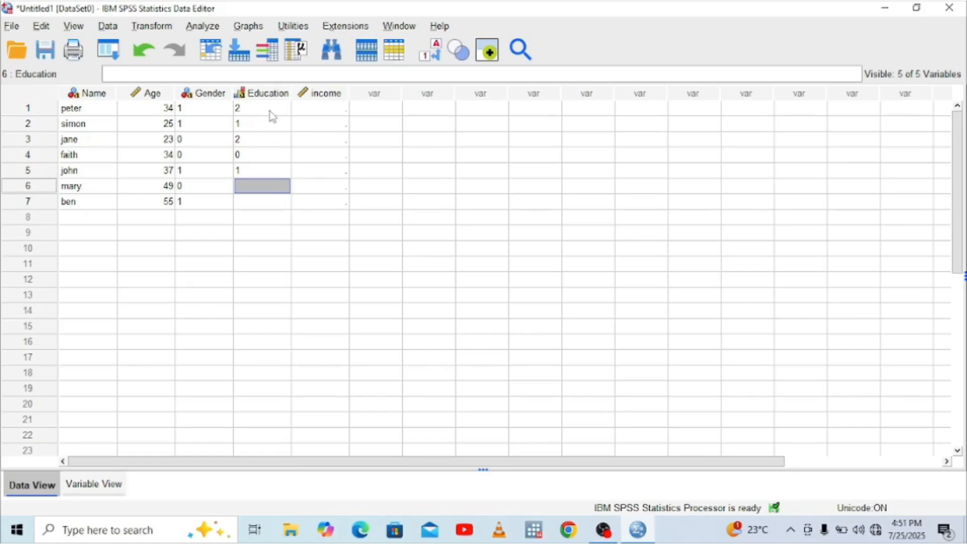
{"action": "type", "text": "0"}
{"action": "key", "text": "Return"}
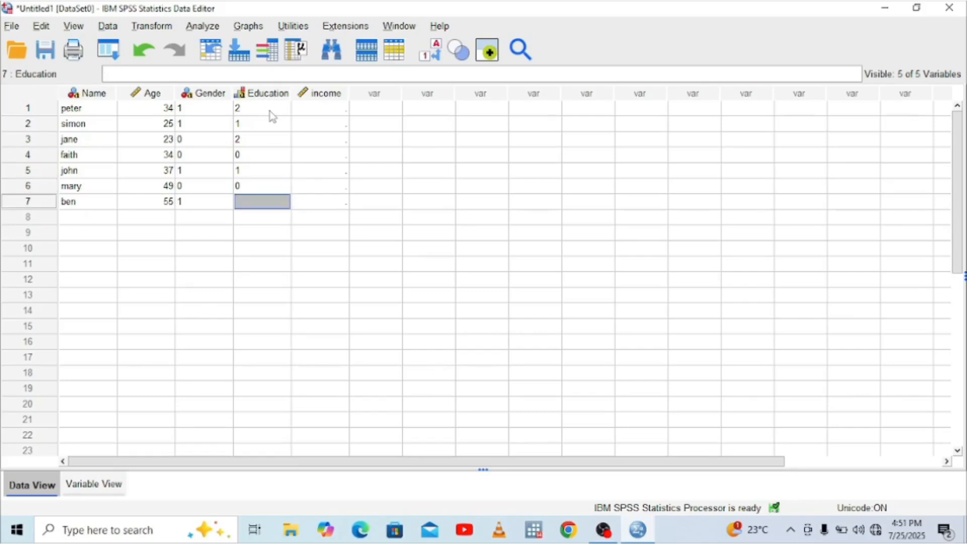
{"action": "type", "text": "2"}
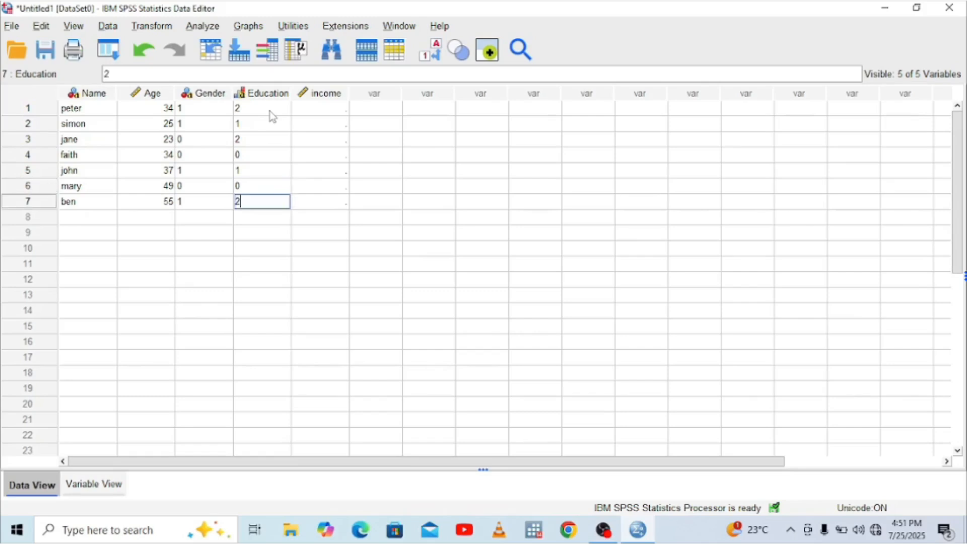
{"action": "key", "text": "Tab"}
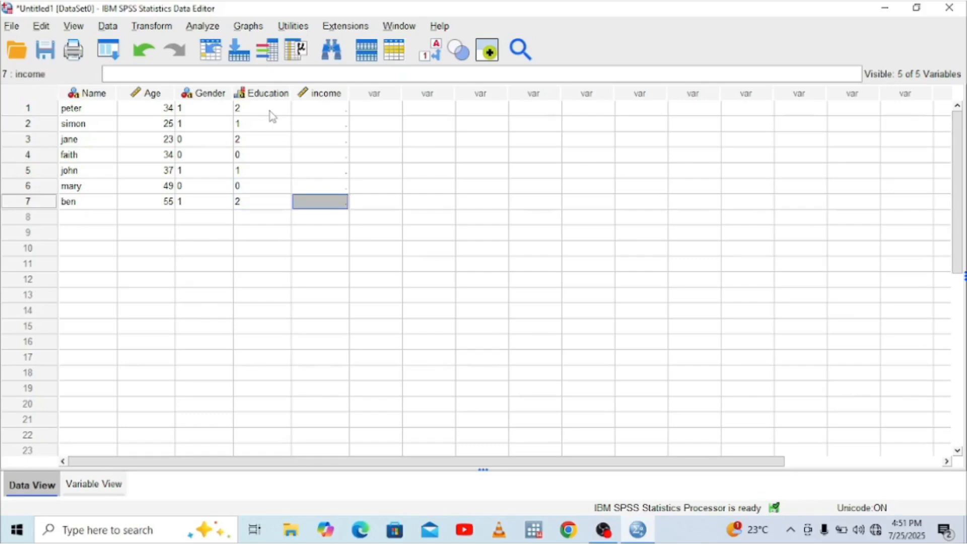
- Enter the incomes 145000, 98000 and 50000 in rows 1 to 3 of the income column
{"action": "key", "text": "Up"}
{"action": "key", "text": "Up"}
{"action": "key", "text": "Up"}
{"action": "key", "text": "Up"}
{"action": "key", "text": "Up"}
{"action": "key", "text": "Up"}
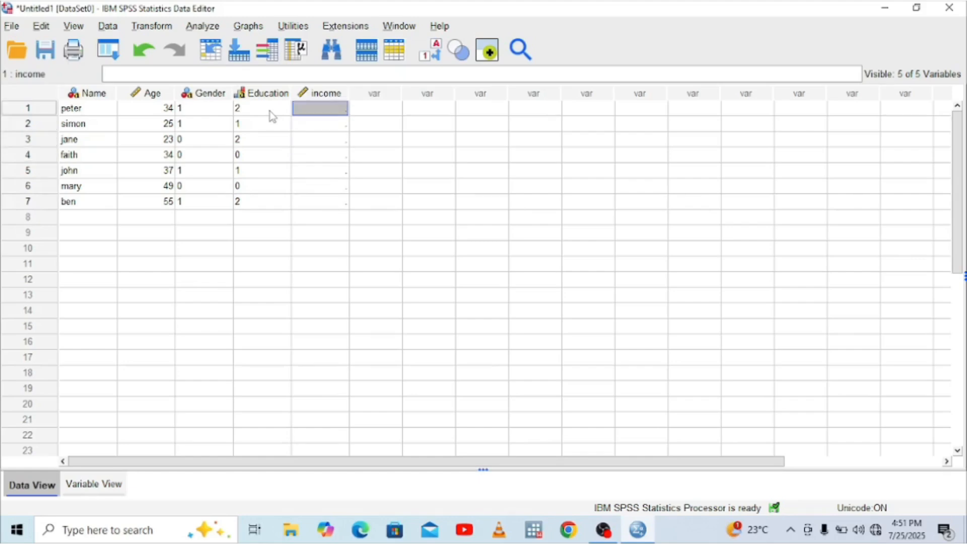
{"action": "type", "text": "1"}
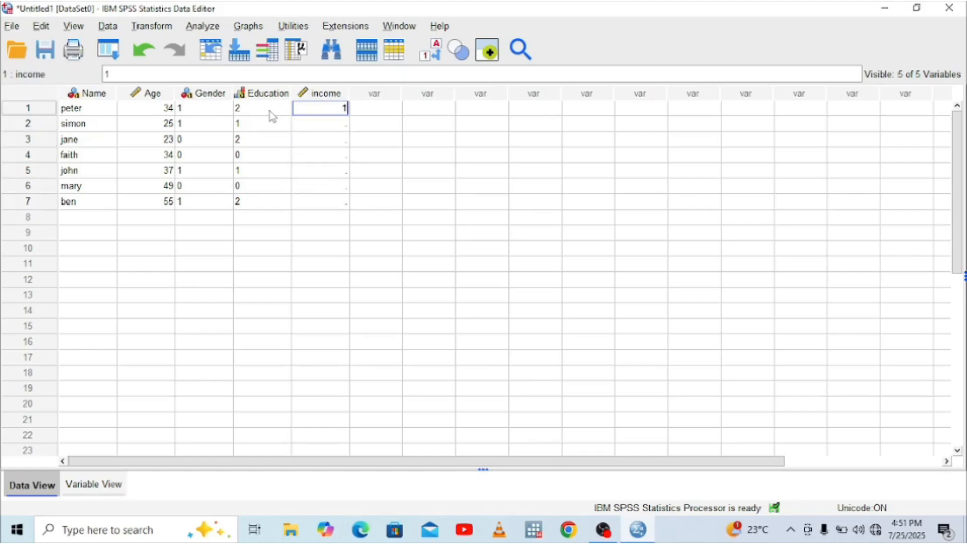
{"action": "type", "text": "45000"}
{"action": "key", "text": "Return"}
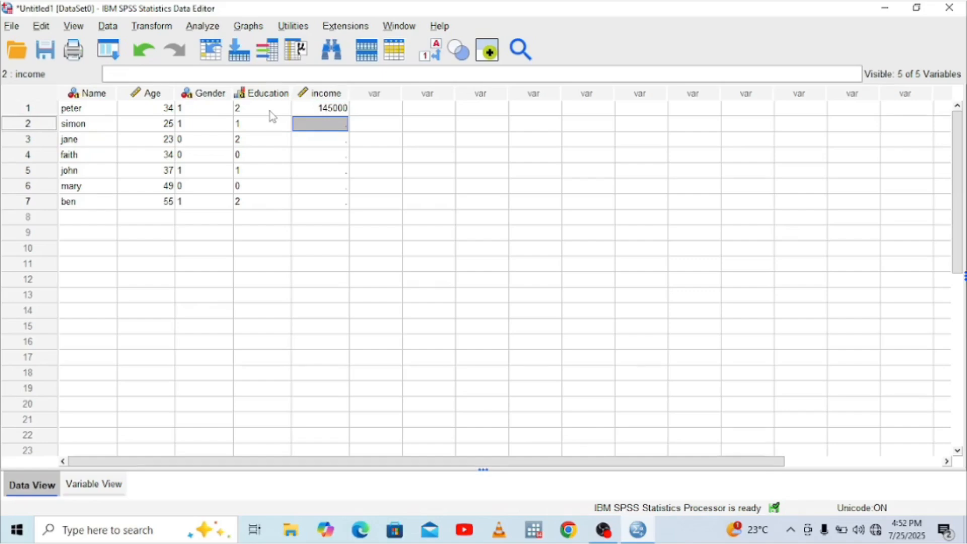
{"action": "type", "text": "9800"}
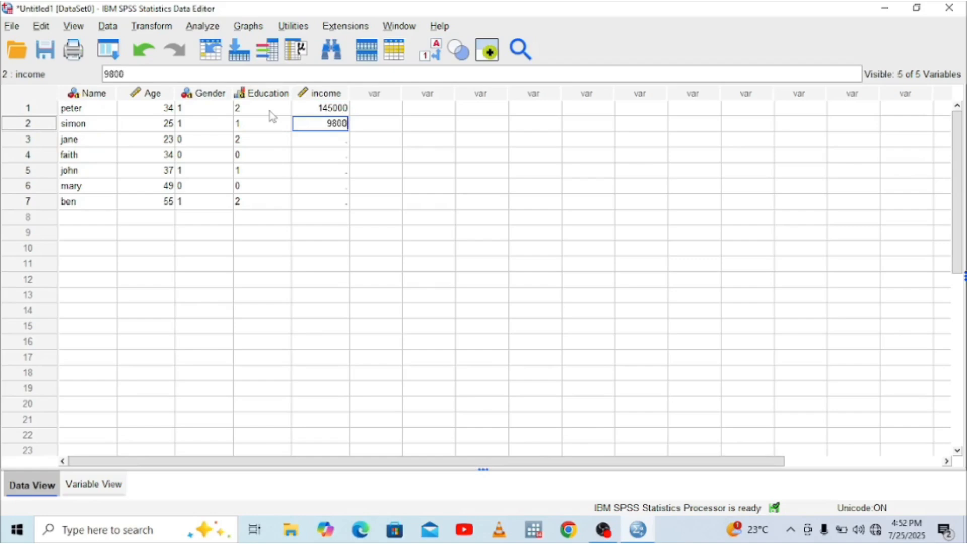
{"action": "type", "text": "0"}
{"action": "key", "text": "Return"}
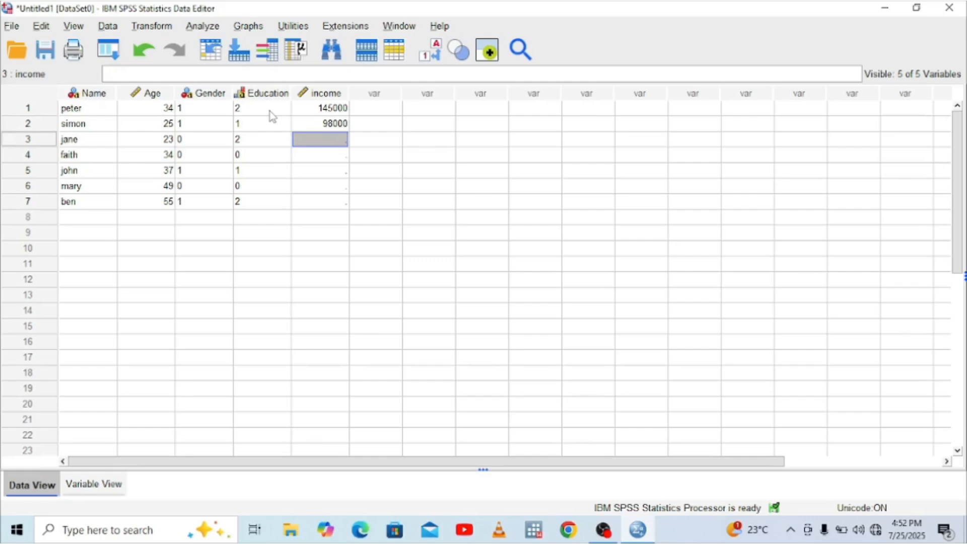
{"action": "type", "text": "50000"}
{"action": "key", "text": "Return"}
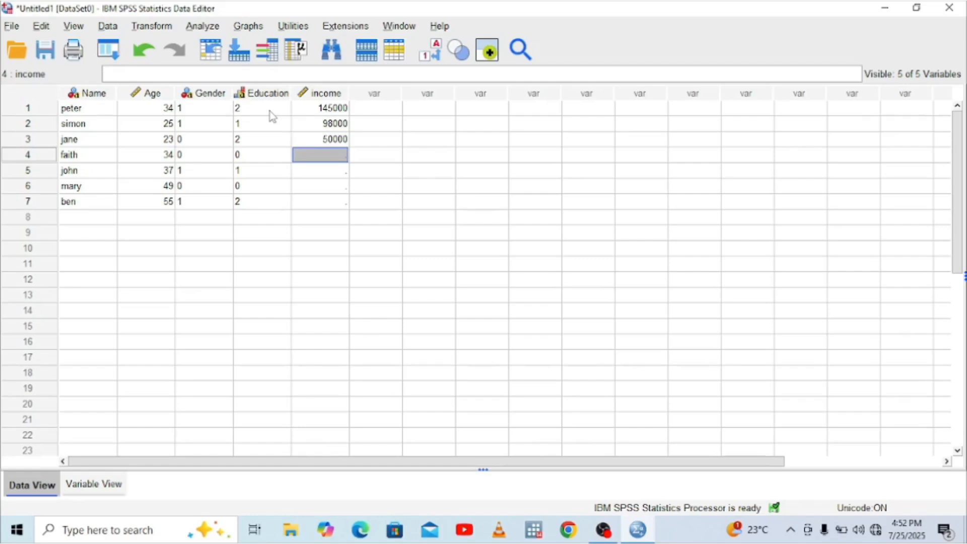
- Enter the incomes 47000, 67000, 39000 and 101000 in rows 4 to 7 of the income column
{"action": "type", "text": "470000"}
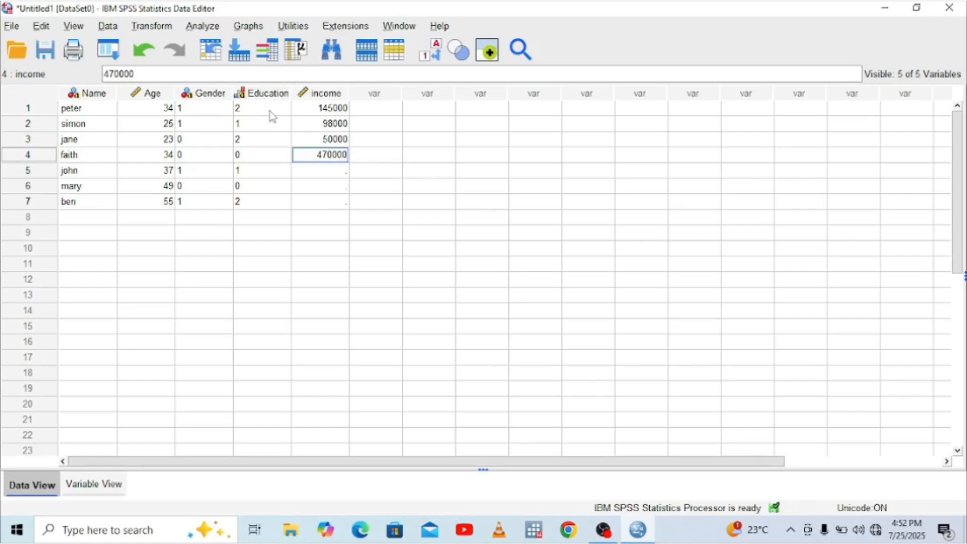
{"action": "key", "text": "BackSpace"}
{"action": "key", "text": "Return"}
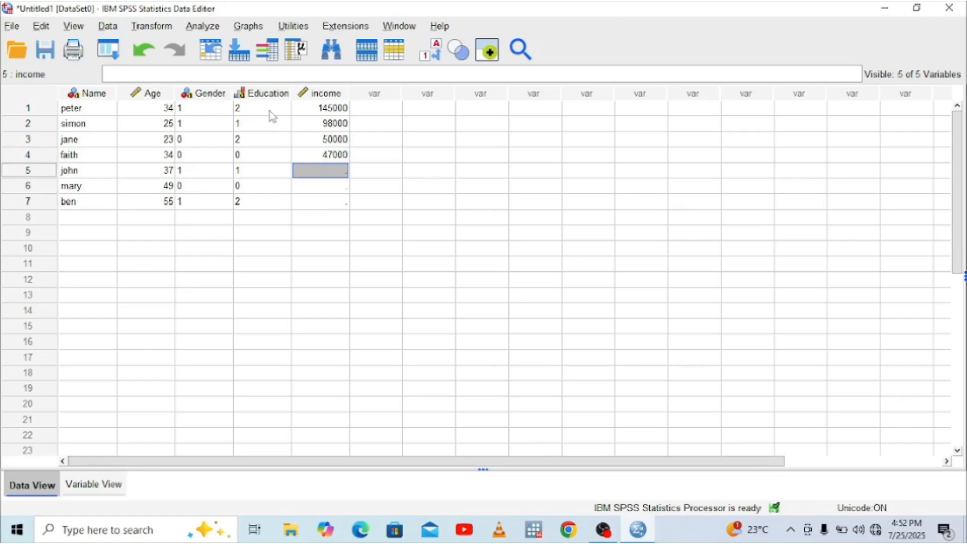
{"action": "type", "text": "67000"}
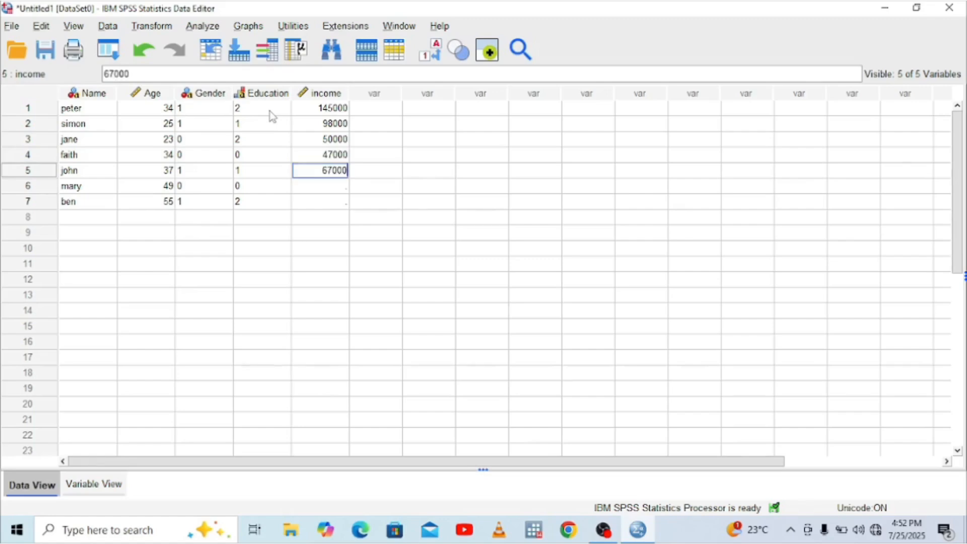
{"action": "key", "text": "Return"}
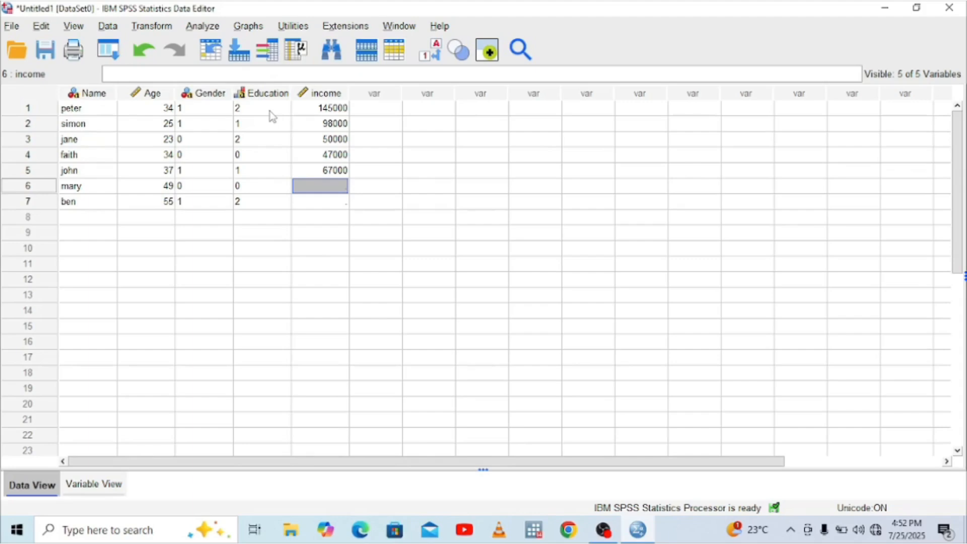
{"action": "type", "text": "39000"}
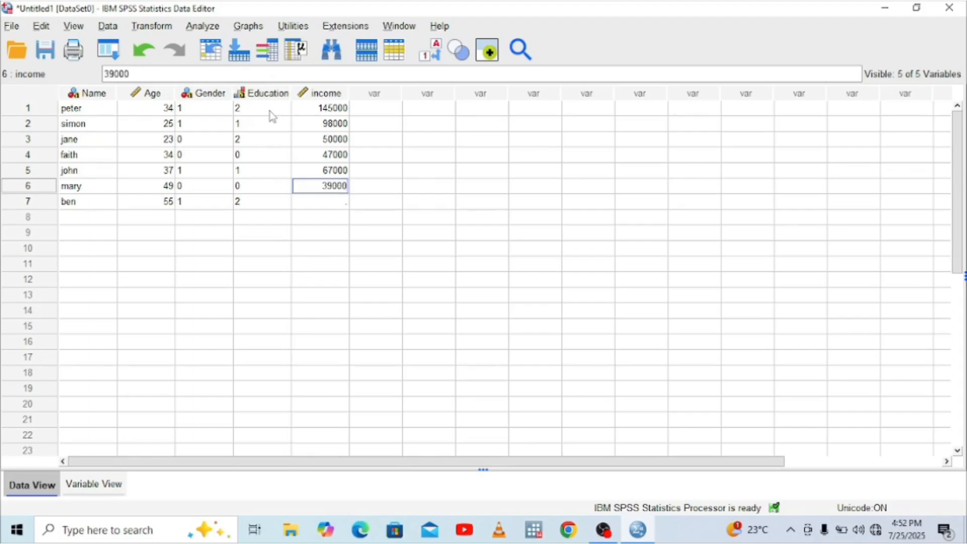
{"action": "key", "text": "Return"}
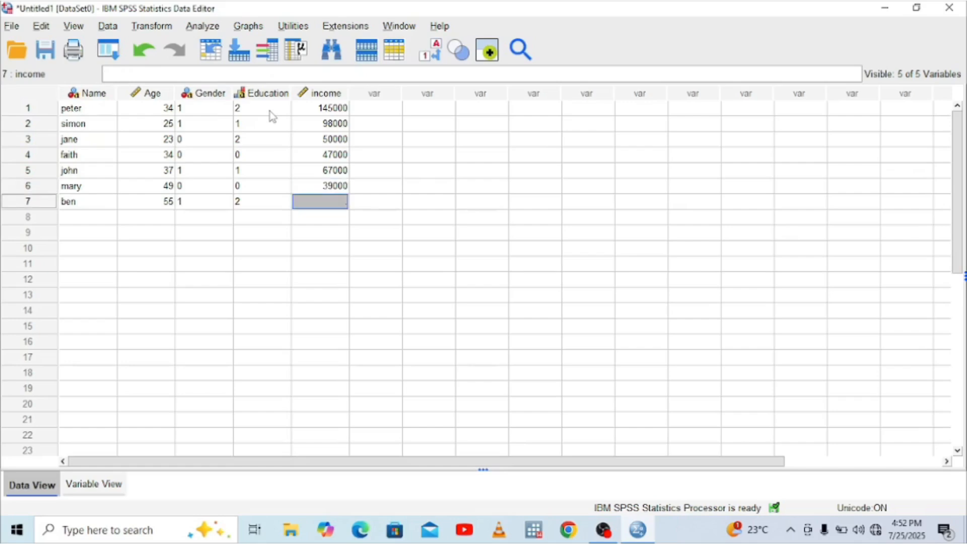
{"action": "type", "text": "1"}
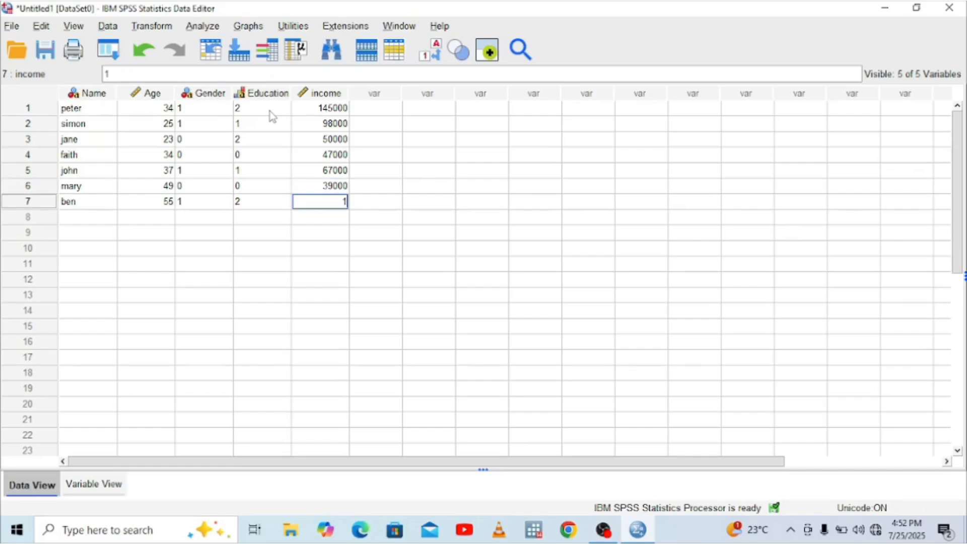
{"action": "type", "text": "01000"}
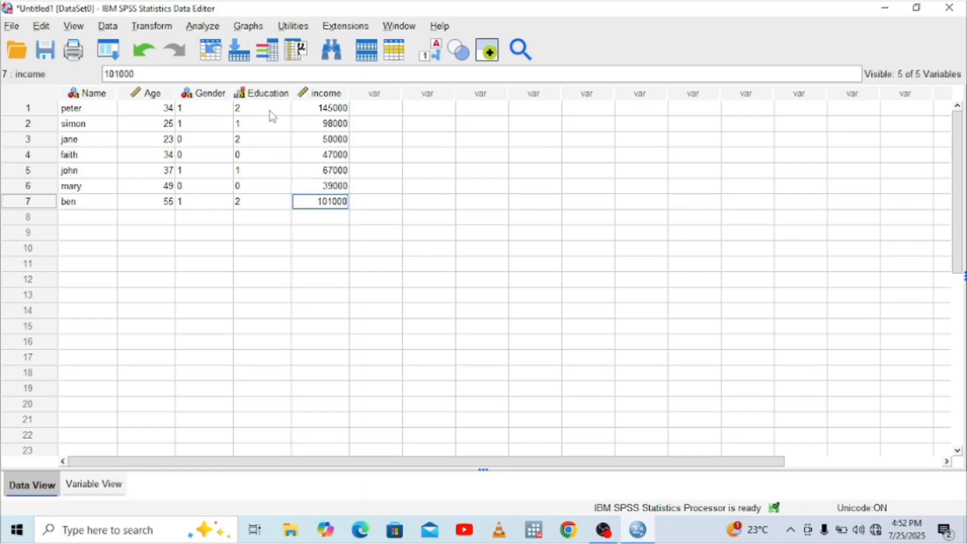
{"action": "key", "text": "BackSpace"}
{"action": "type", "text": "0"}
{"action": "key", "text": "Return"}
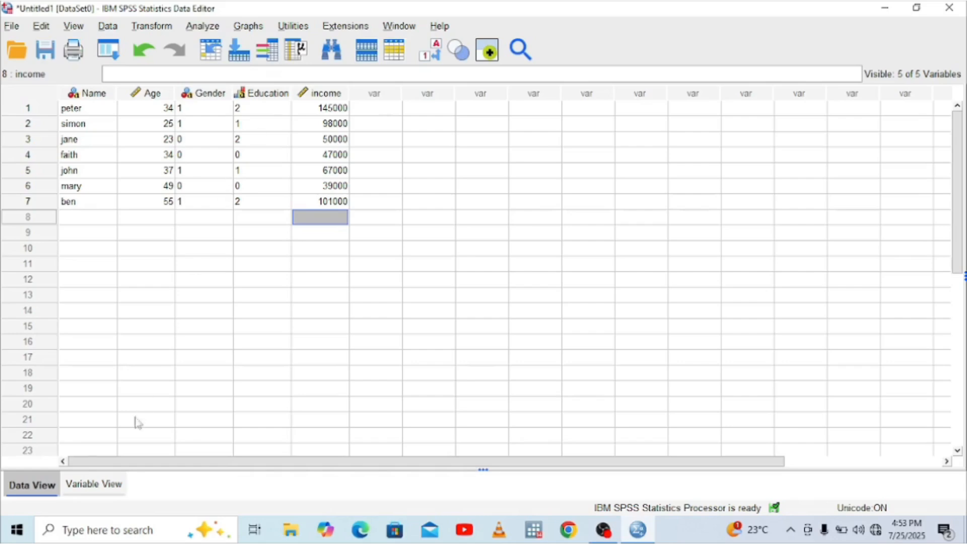
- Change the income variable's type to Dollar with the $###,### format and view the values in Data View
{"action": "left_click", "coordinate": [85, 484]}
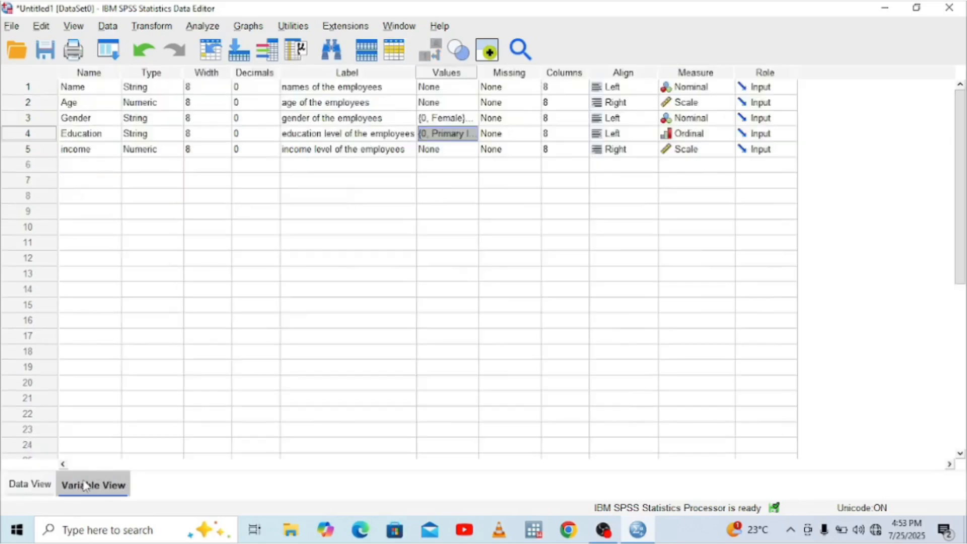
{"action": "left_click", "coordinate": [154, 151]}
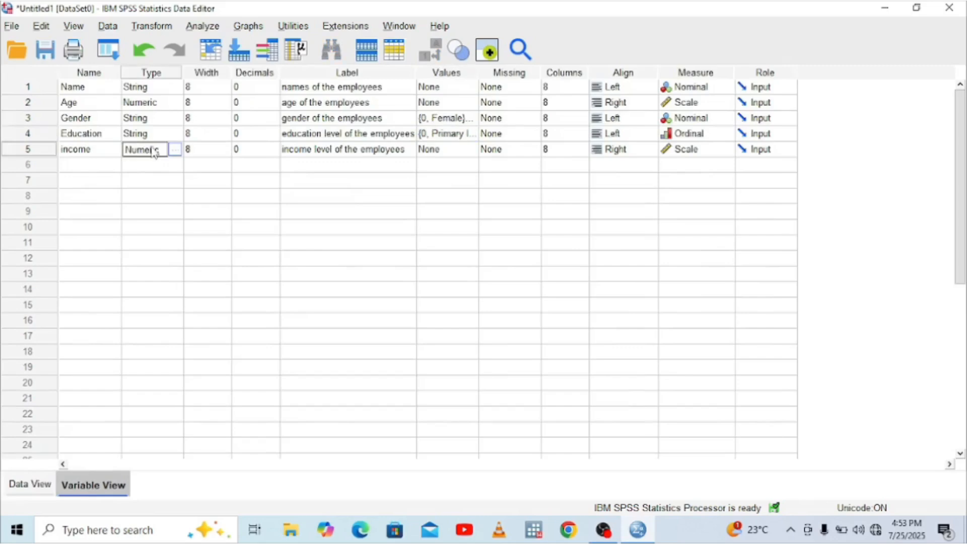
{"action": "left_click", "coordinate": [174, 149]}
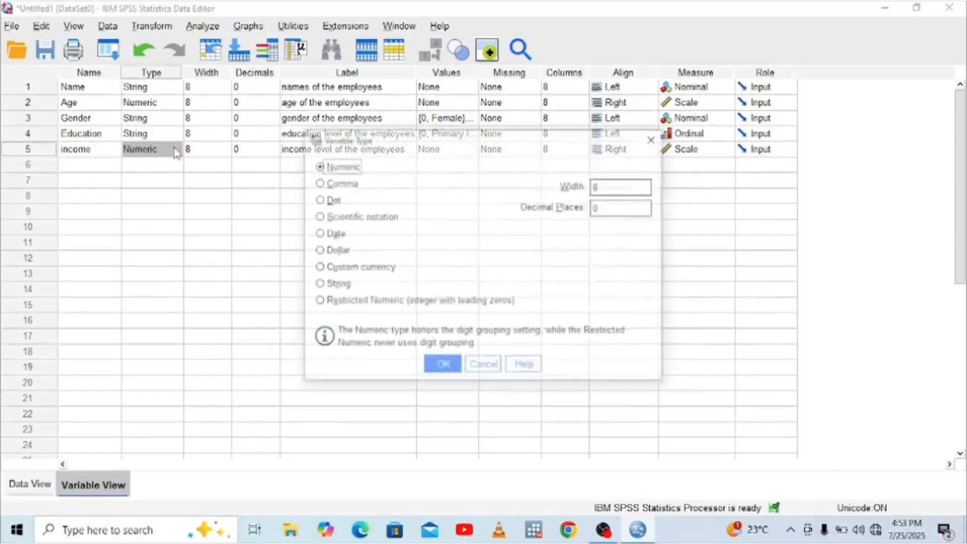
{"action": "left_click", "coordinate": [317, 251]}
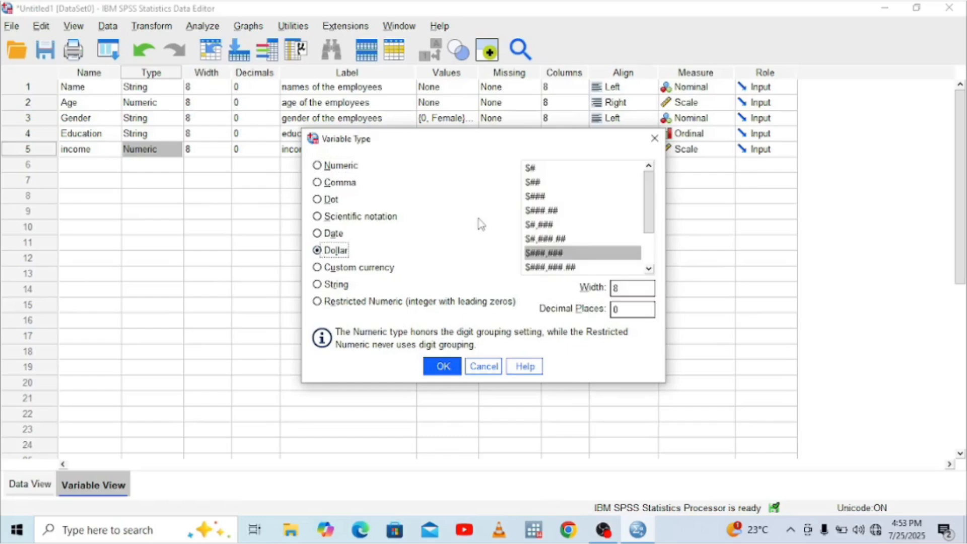
{"action": "left_click", "coordinate": [443, 366]}
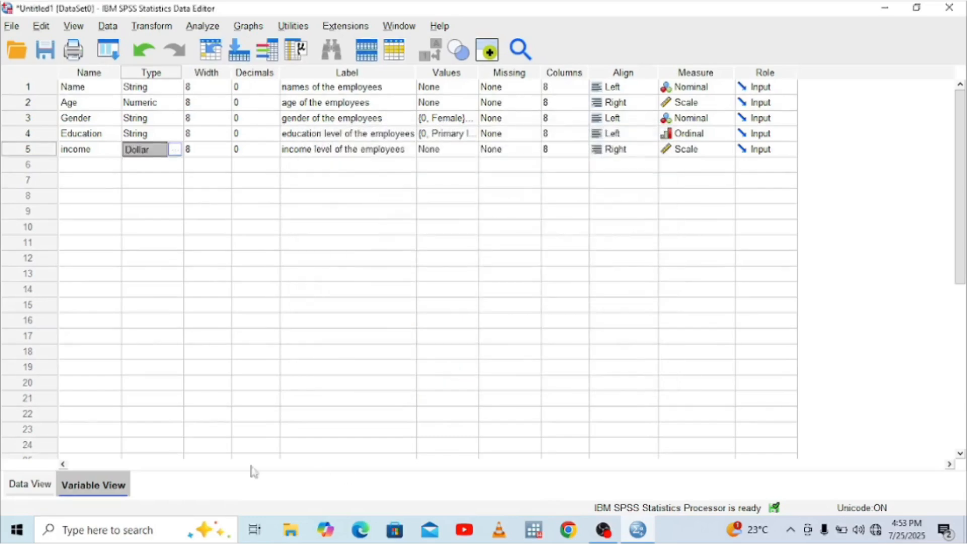
{"action": "left_click", "coordinate": [31, 486]}
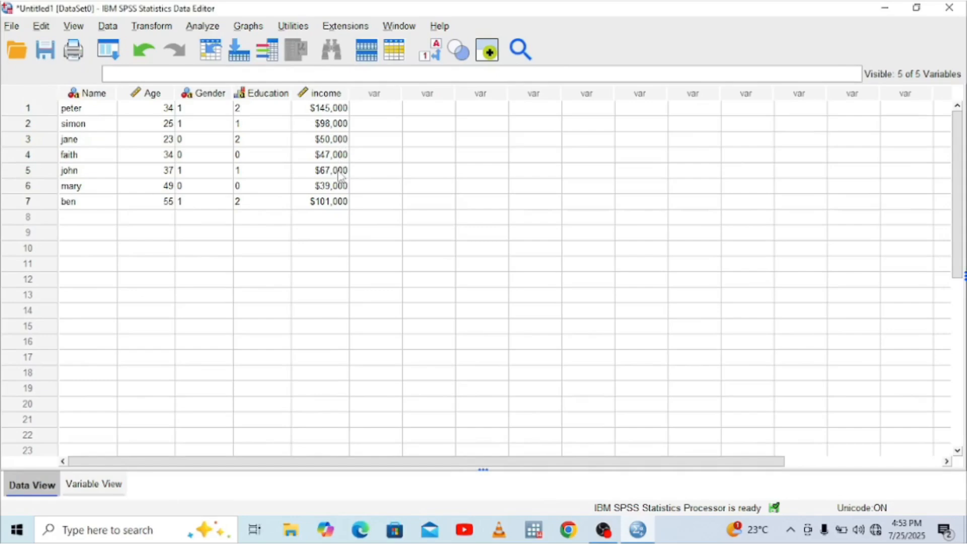
- Set the income variable's type back to Numeric with width 8 and 0 decimal places, and return to Data View
{"action": "left_click", "coordinate": [85, 485]}
{"action": "left_click", "coordinate": [160, 149]}
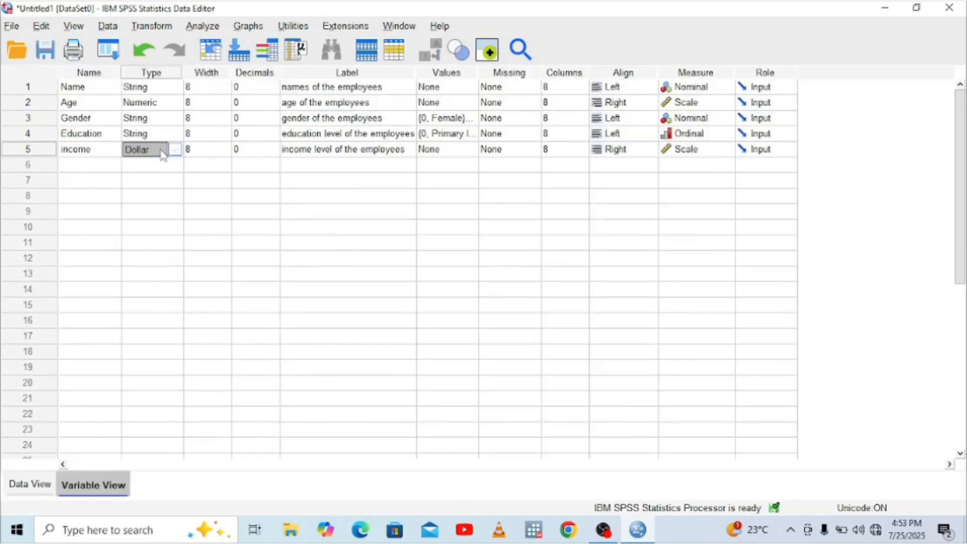
{"action": "left_click", "coordinate": [175, 150]}
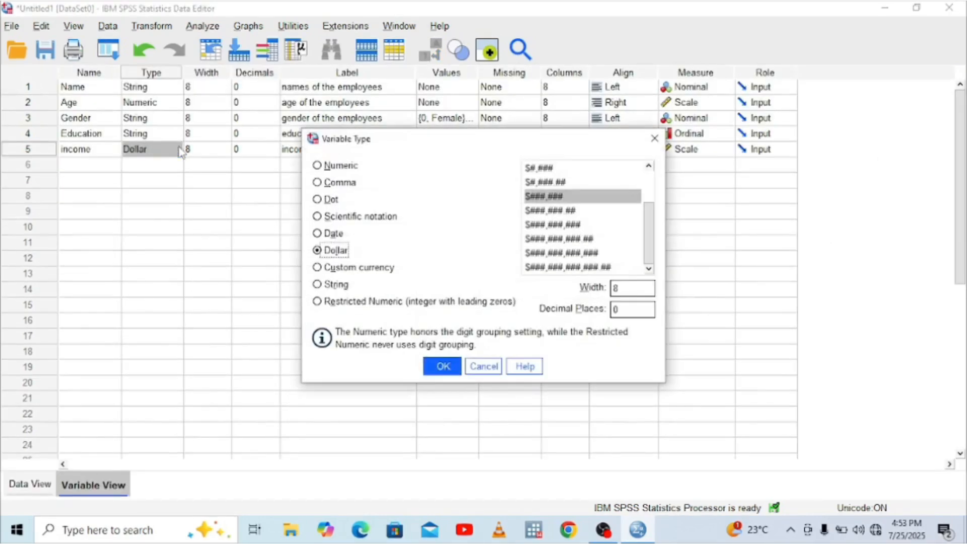
{"action": "left_click", "coordinate": [317, 268]}
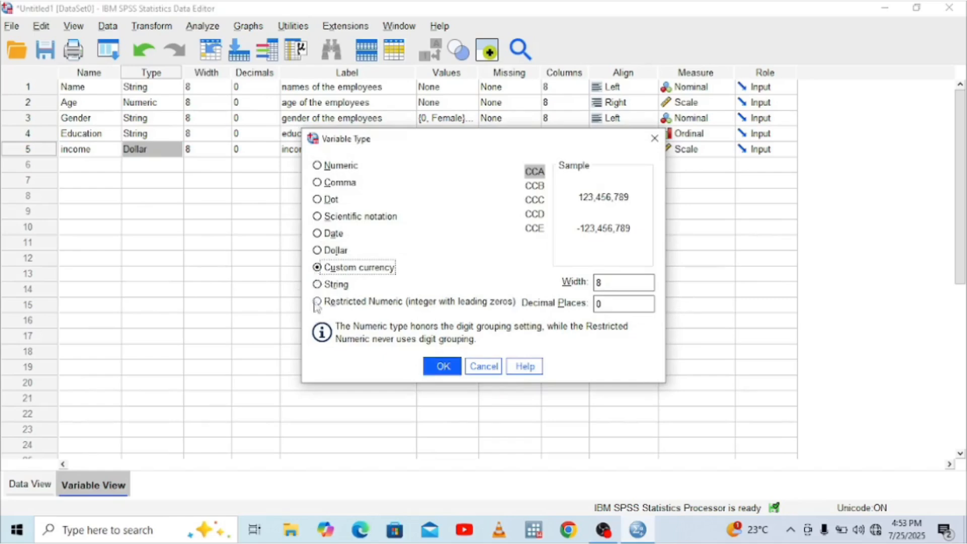
{"action": "left_click", "coordinate": [317, 166]}
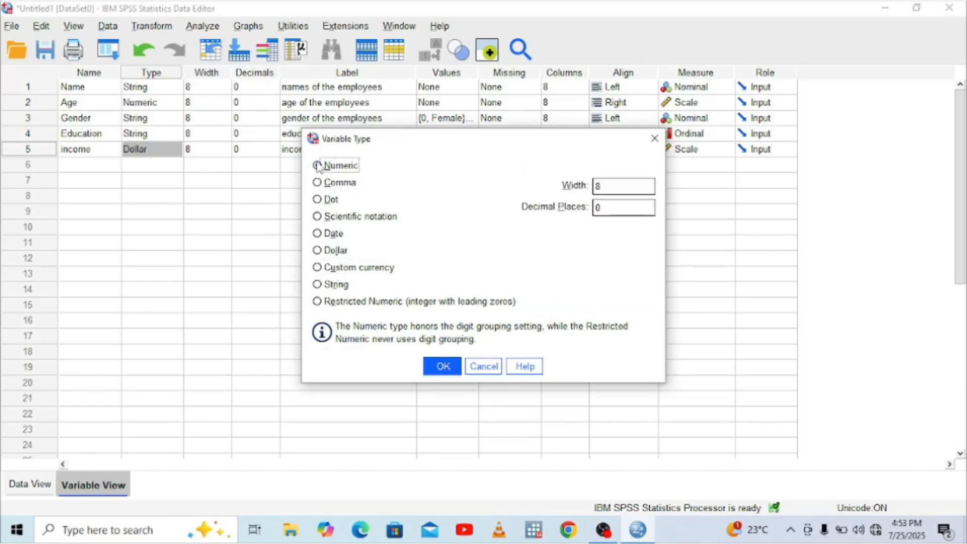
{"action": "left_click", "coordinate": [439, 369]}
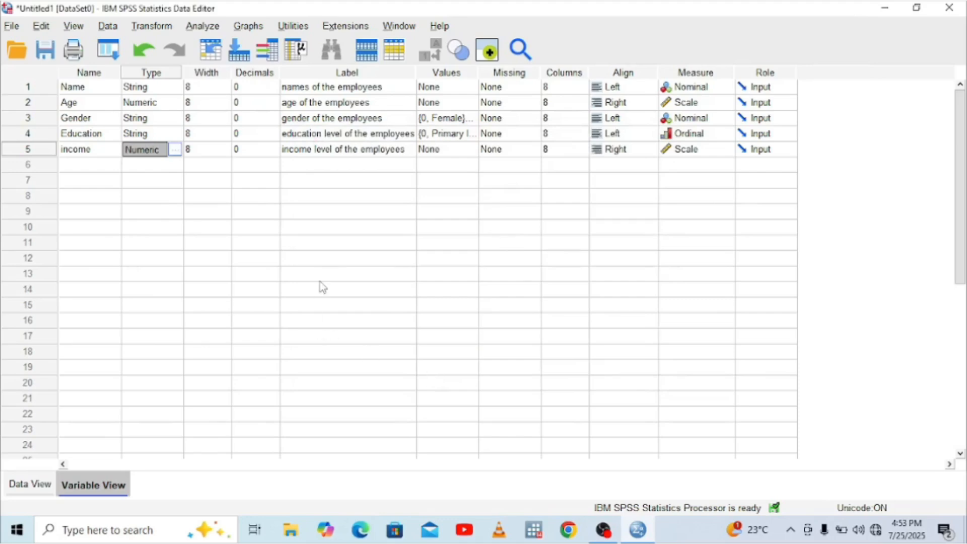
{"action": "left_click", "coordinate": [30, 485]}
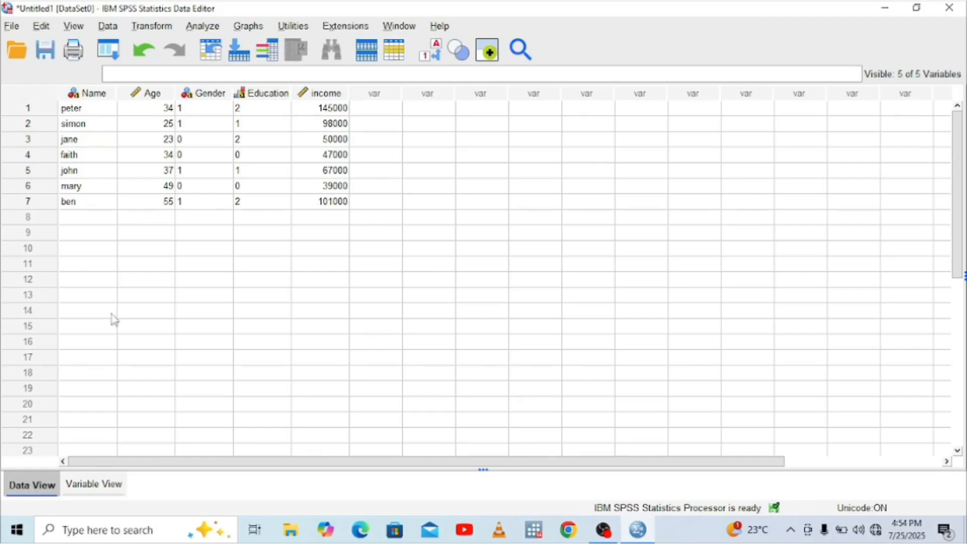
- Start defining a simple legacy bar chart using summaries for groups of cases
{"action": "left_click", "coordinate": [247, 26]}
{"action": "mouse_move", "coordinate": [309, 144]}
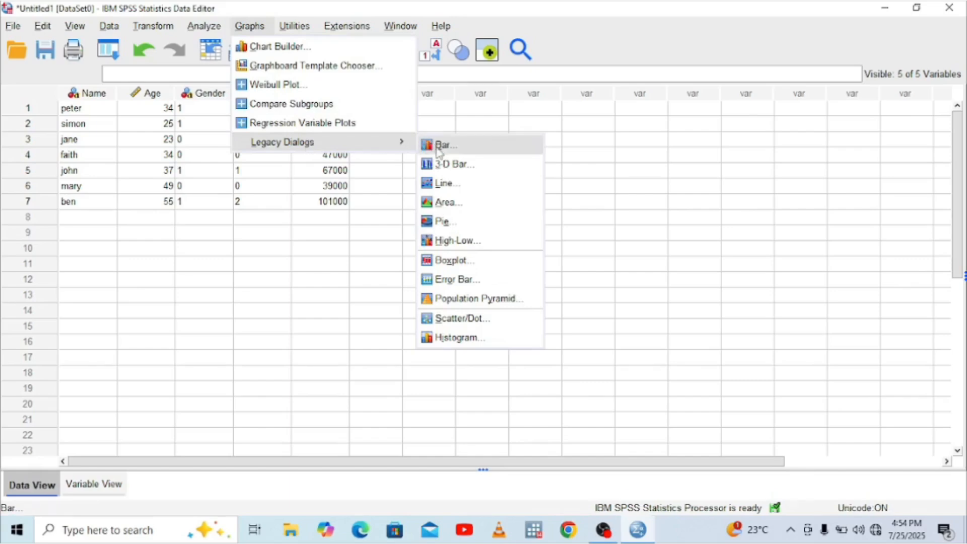
{"action": "left_click", "coordinate": [438, 146]}
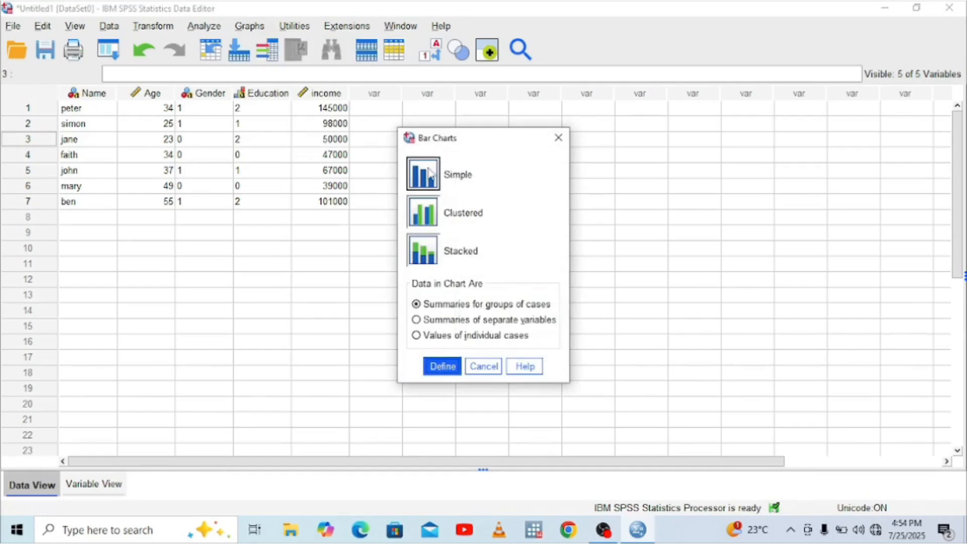
{"action": "left_click", "coordinate": [438, 366]}
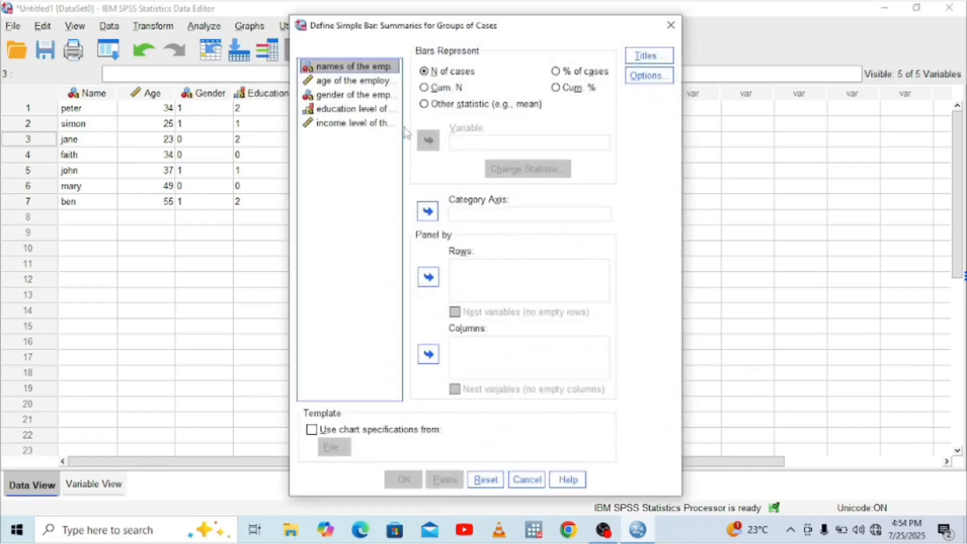
- Make the bars represent the mean of the employees' income level, with education level as the category axis
{"action": "left_click", "coordinate": [425, 104]}
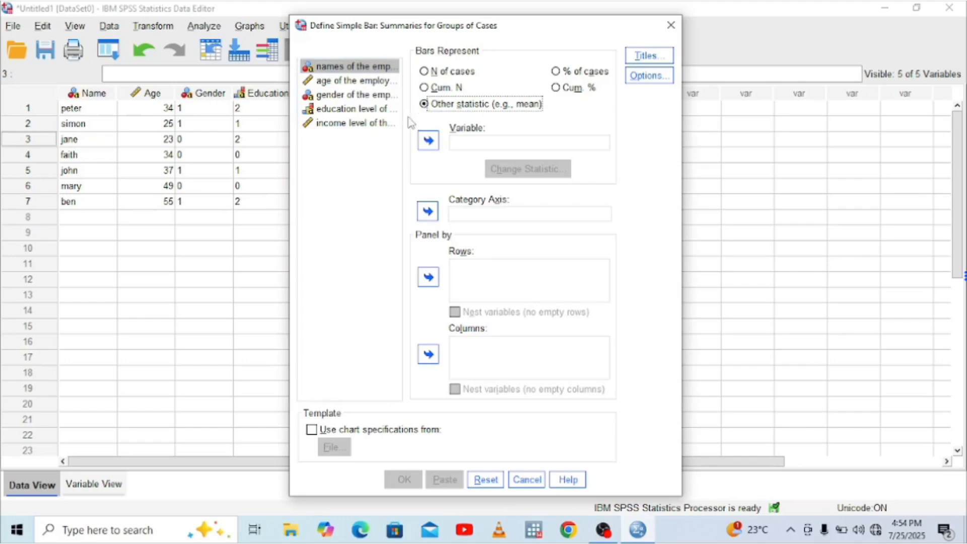
{"action": "left_click", "coordinate": [366, 124]}
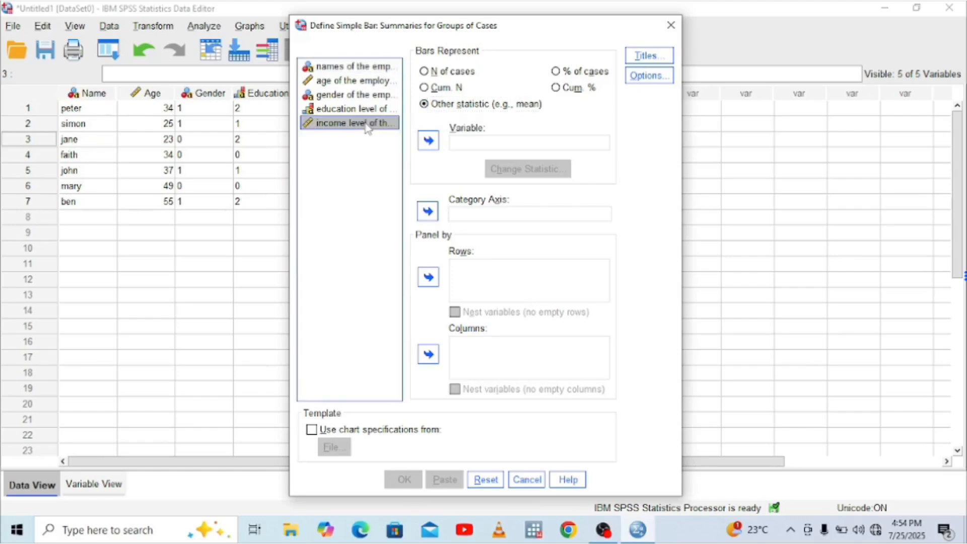
{"action": "left_click", "coordinate": [428, 141]}
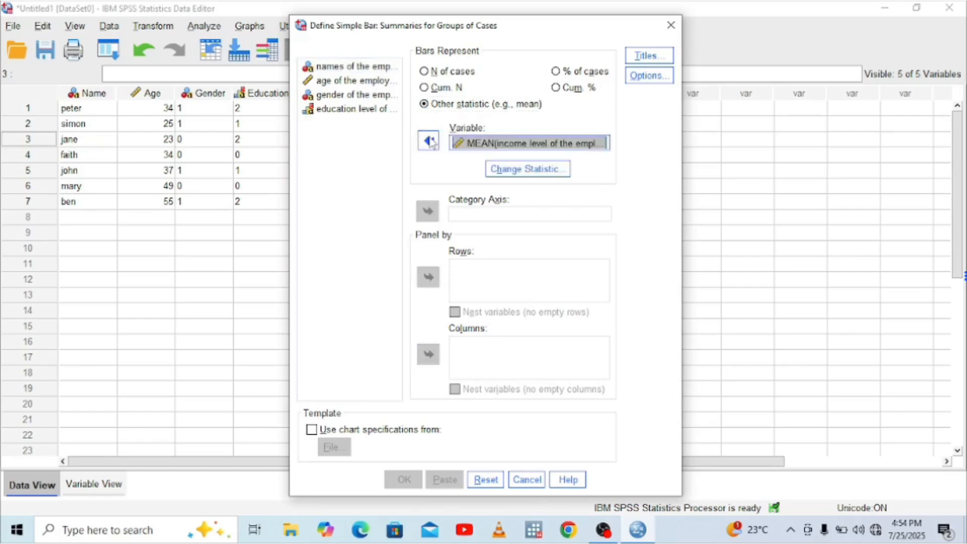
{"action": "left_click", "coordinate": [372, 111]}
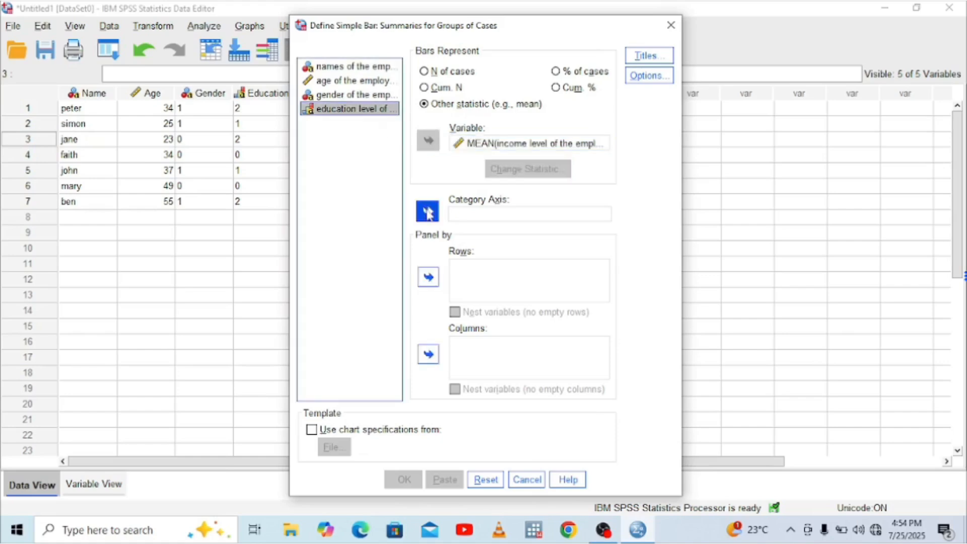
{"action": "left_click", "coordinate": [428, 213]}
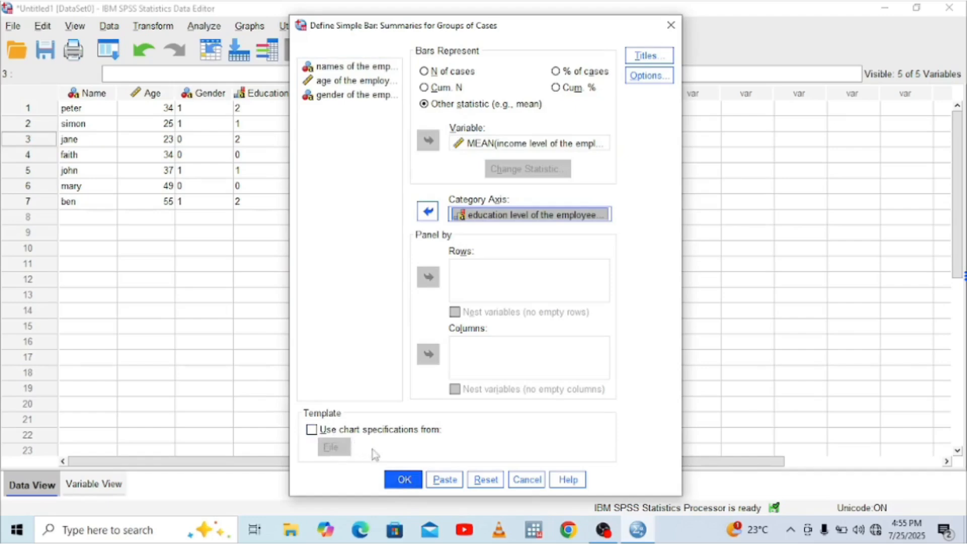
- Generate the simple bar chart of mean income by education level and inspect its syntax log and bars in the output
{"action": "left_click", "coordinate": [405, 481]}
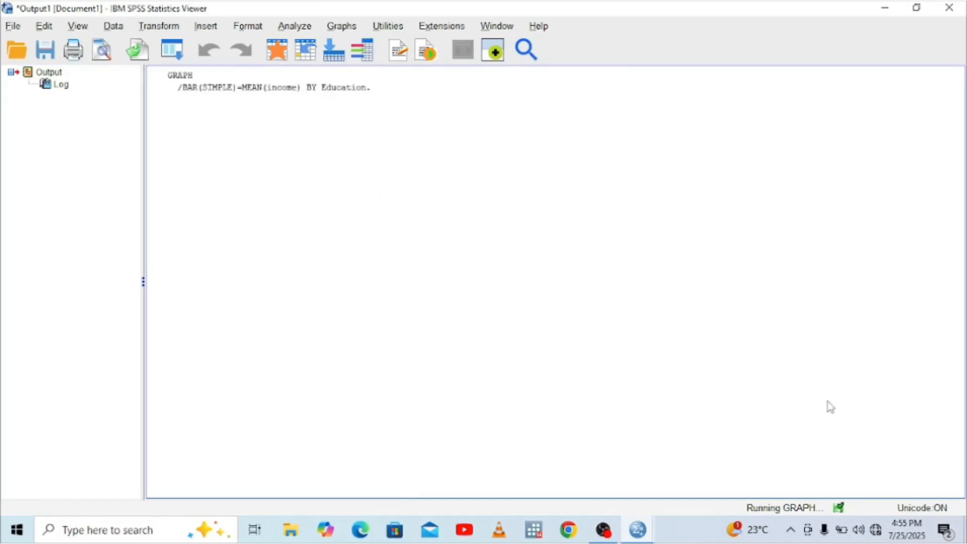
{"action": "left_click", "coordinate": [244, 90]}
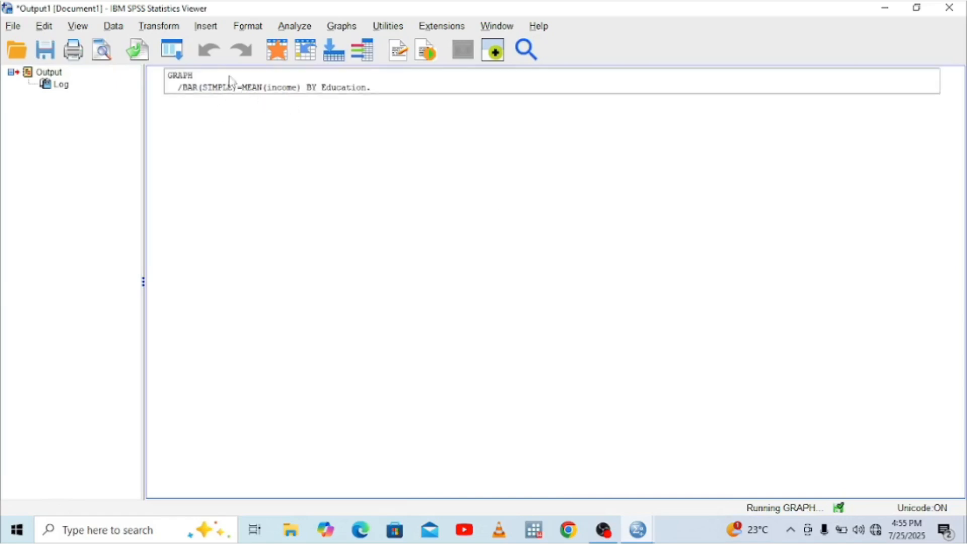
{"action": "left_click", "coordinate": [233, 88]}
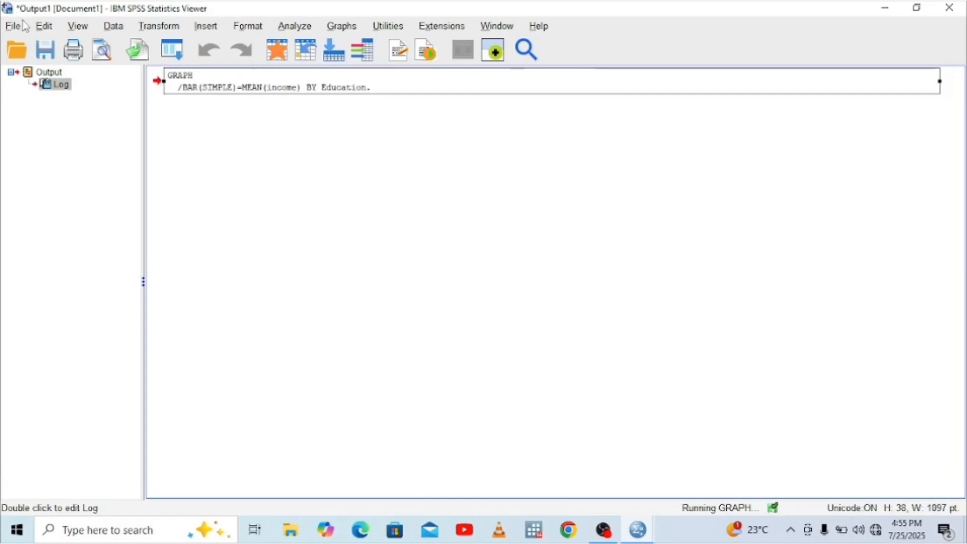
{"action": "left_click", "coordinate": [47, 82]}
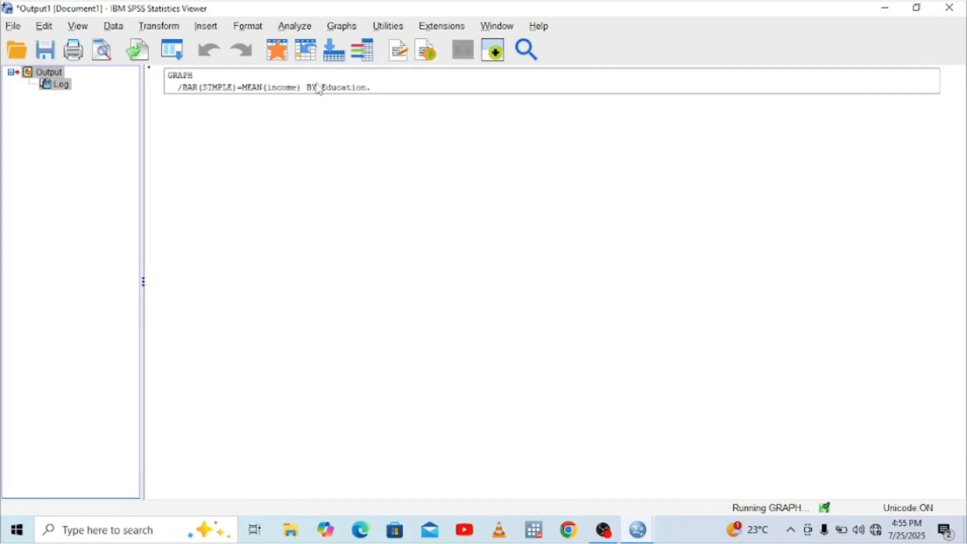
{"action": "left_click", "coordinate": [320, 88]}
{"action": "double_click", "coordinate": [319, 88]}
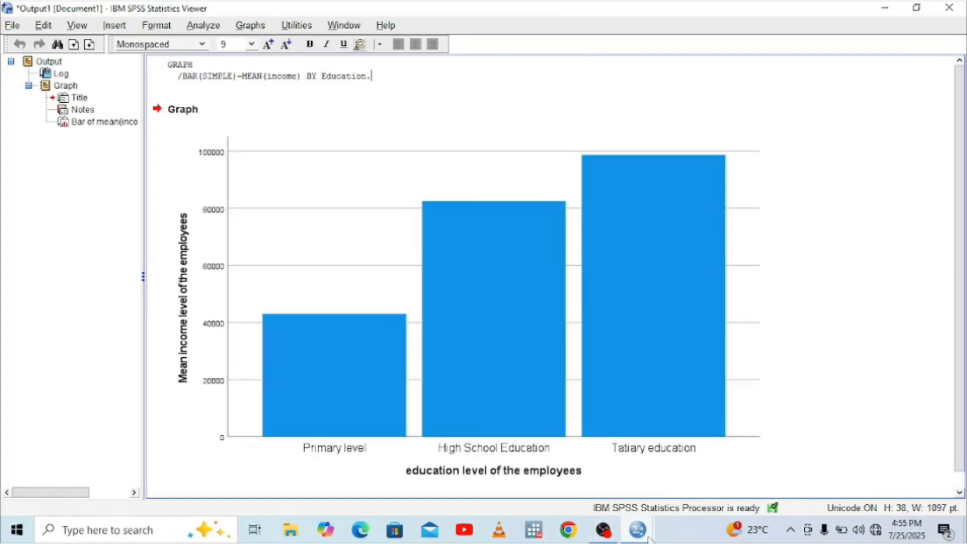
{"action": "left_click", "coordinate": [624, 263]}
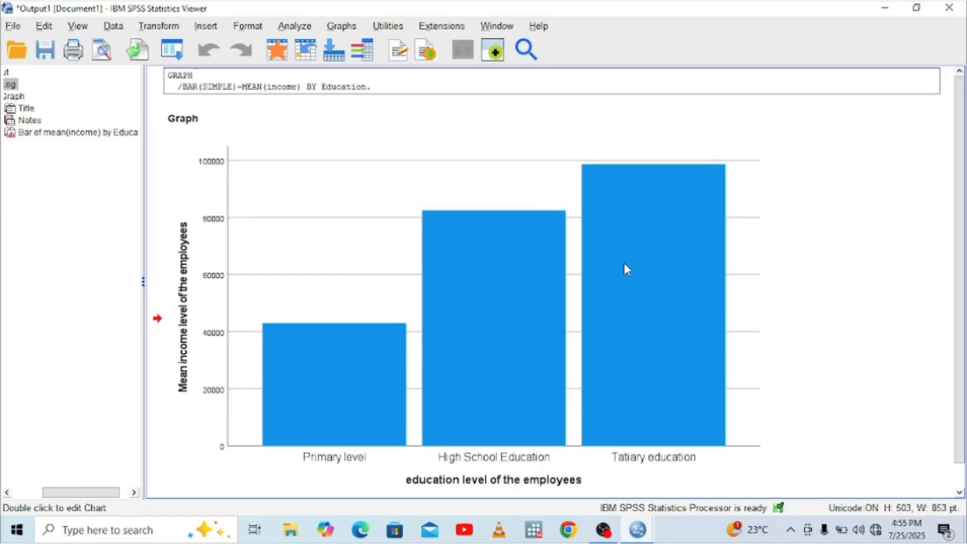
{"action": "left_click", "coordinate": [624, 263]}
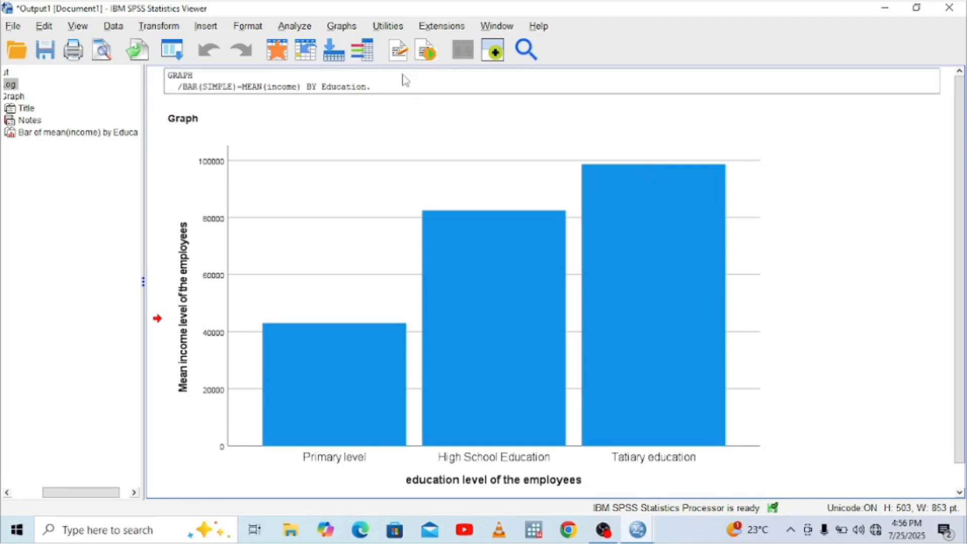
{"action": "left_click", "coordinate": [348, 86]}
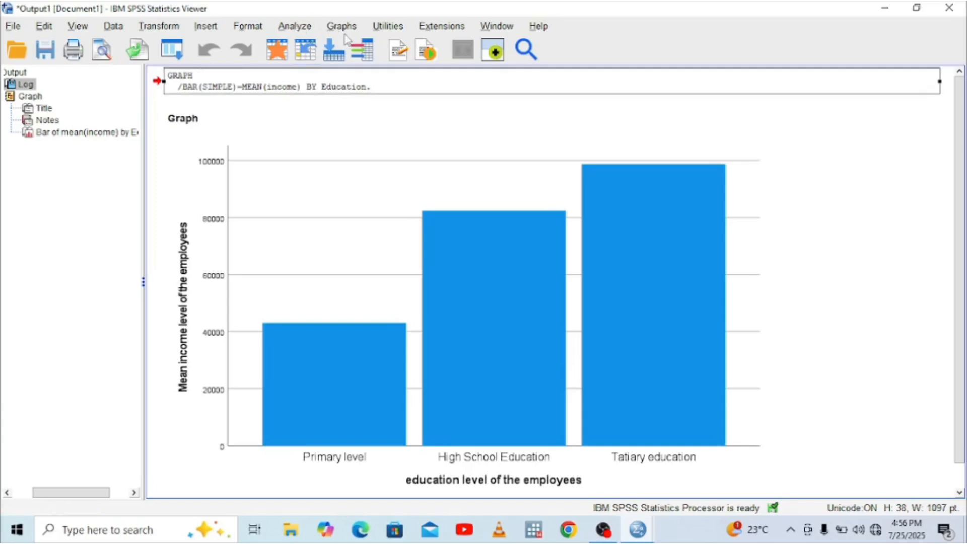
- Reopen the simple legacy bar chart definition for groups of cases and paste its mean-income-by-education command into a syntax window
{"action": "mouse_move", "coordinate": [635, 538]}
{"action": "left_click", "coordinate": [343, 27]}
{"action": "mouse_move", "coordinate": [433, 146]}
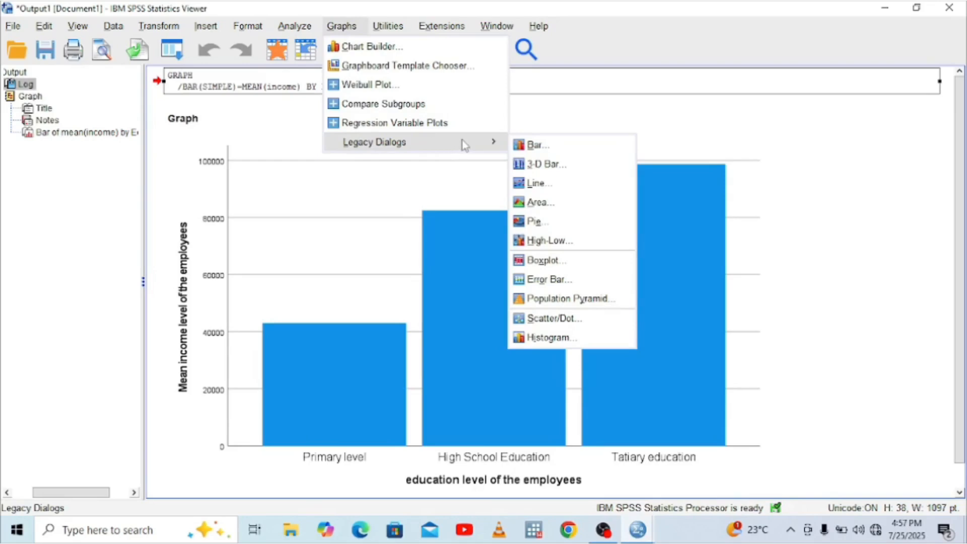
{"action": "left_click", "coordinate": [550, 150]}
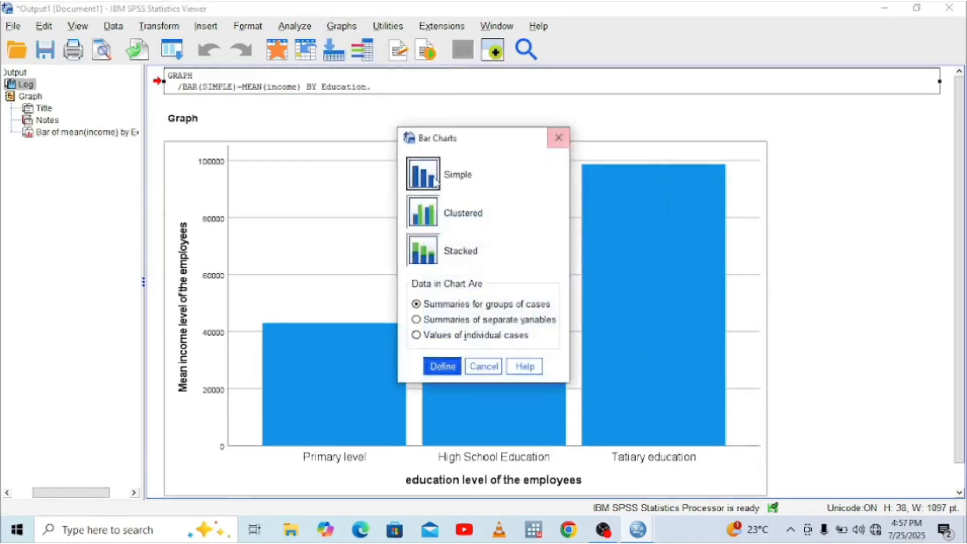
{"action": "left_click", "coordinate": [442, 367]}
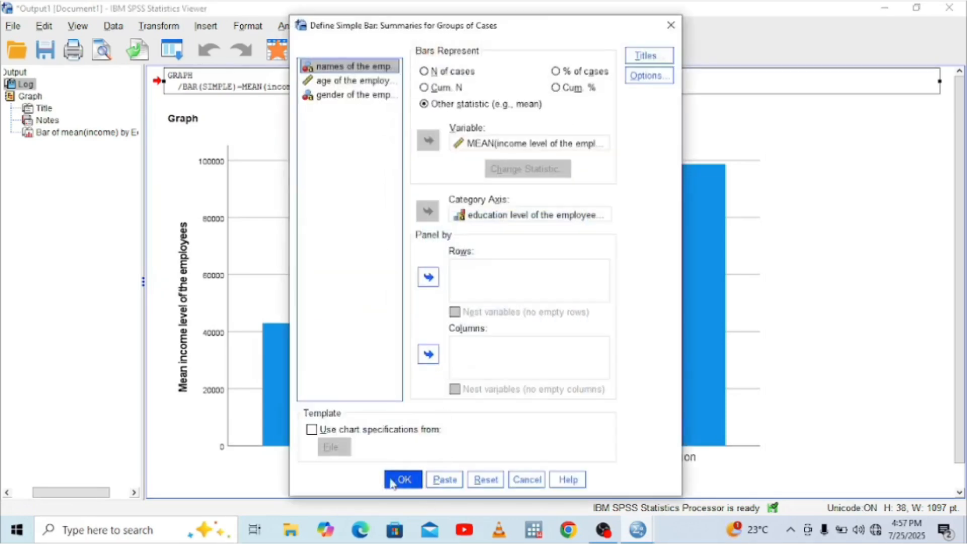
{"action": "left_click", "coordinate": [439, 480]}
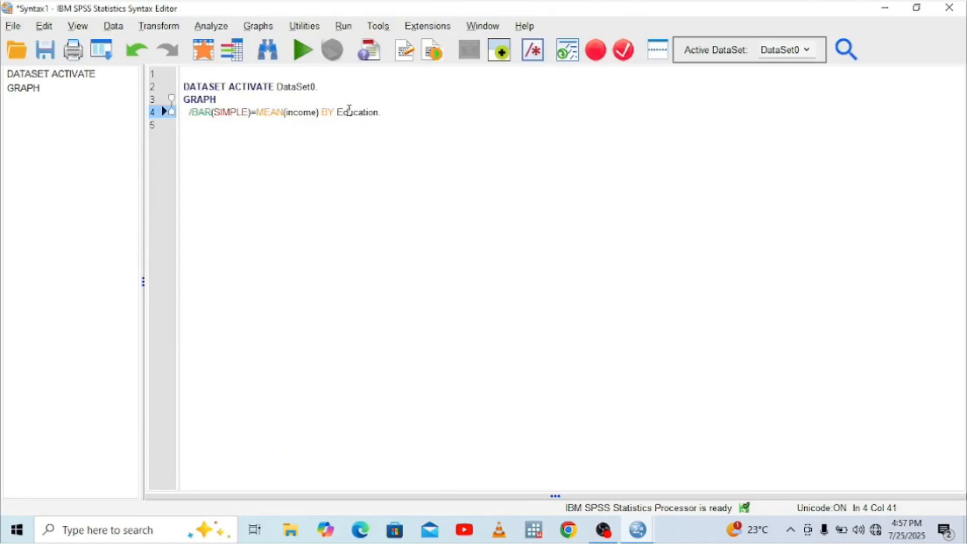
- Run the pasted GRAPH syntax and inspect the repeated bar chart and its log in the output
{"action": "left_click", "coordinate": [302, 49]}
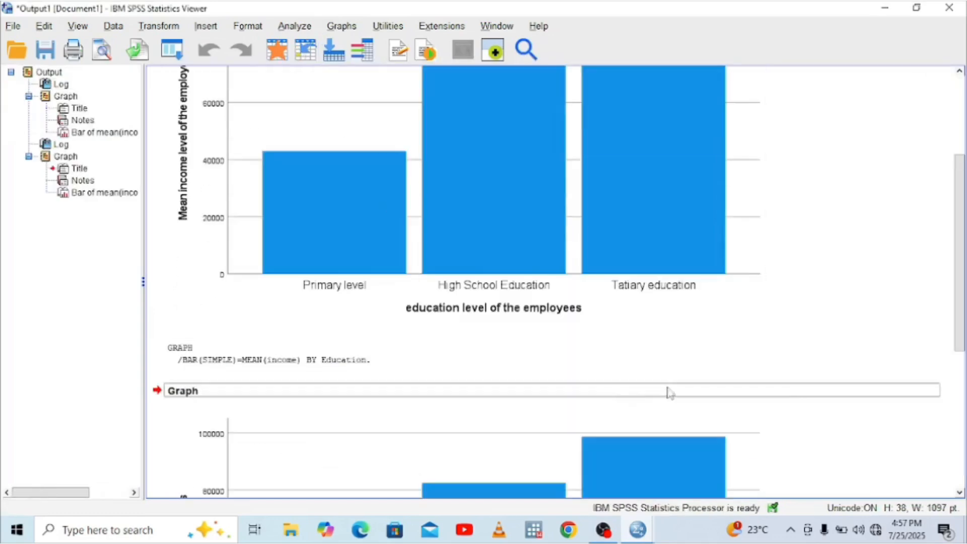
{"action": "left_click", "coordinate": [961, 493]}
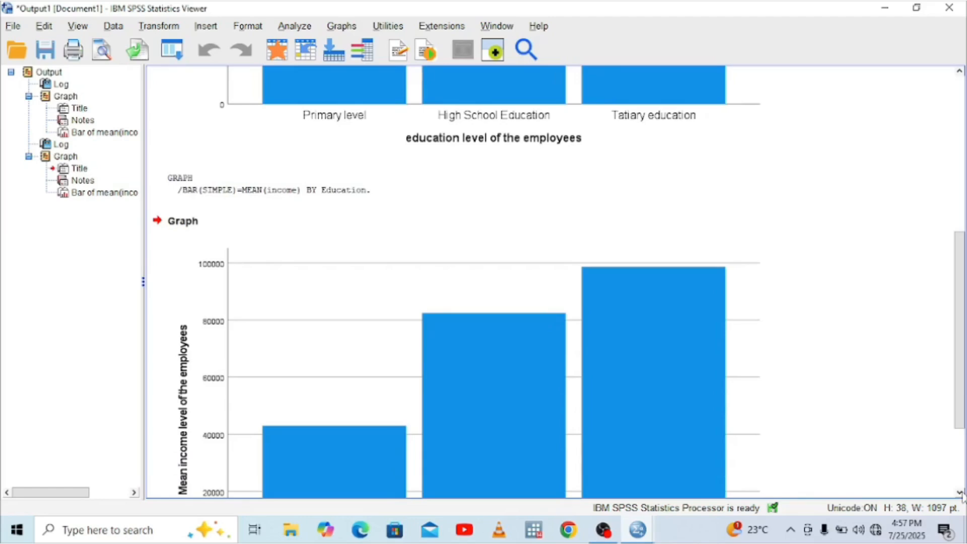
{"action": "left_click", "coordinate": [455, 281]}
{"action": "left_click", "coordinate": [282, 186]}
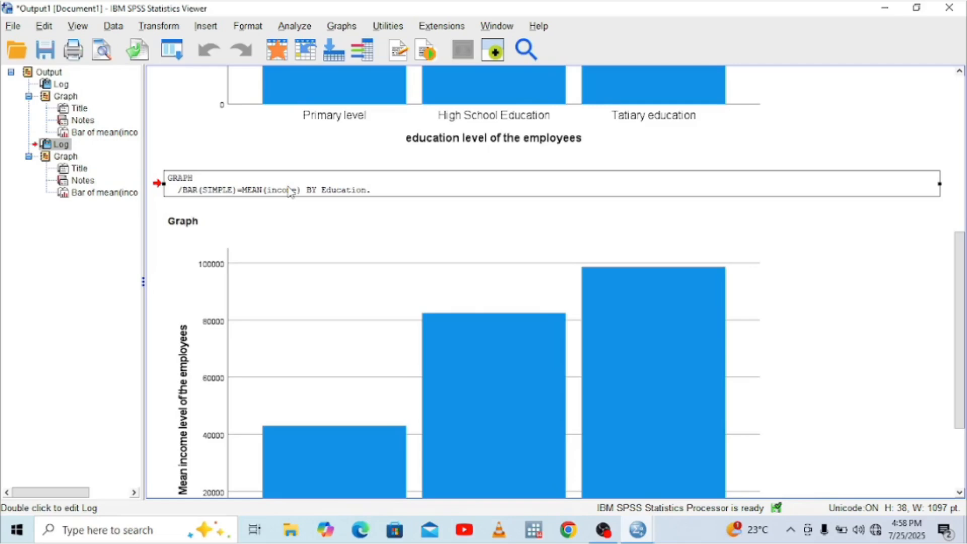
- Start a Descriptives analysis with the employees' age and income level as the variables
{"action": "left_click", "coordinate": [297, 27]}
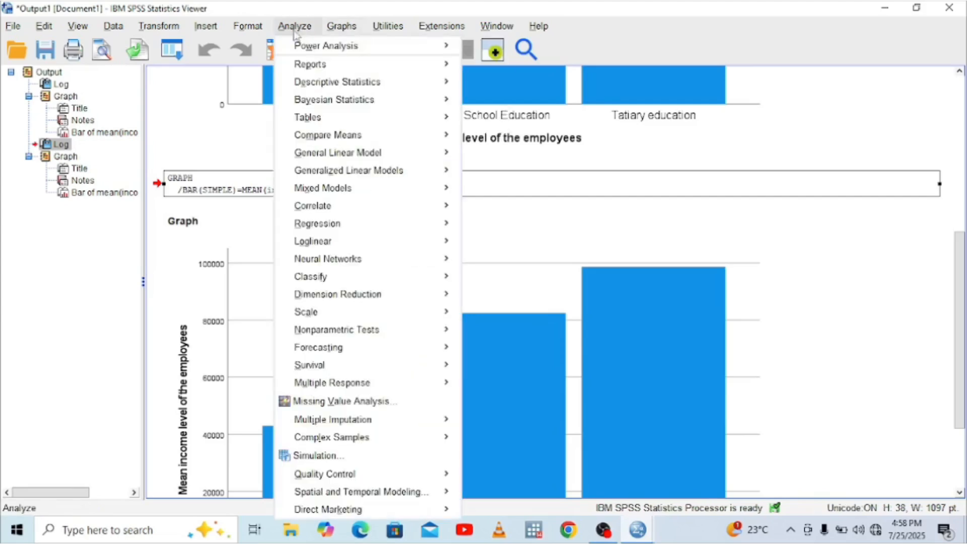
{"action": "mouse_move", "coordinate": [308, 55]}
{"action": "mouse_move", "coordinate": [342, 82]}
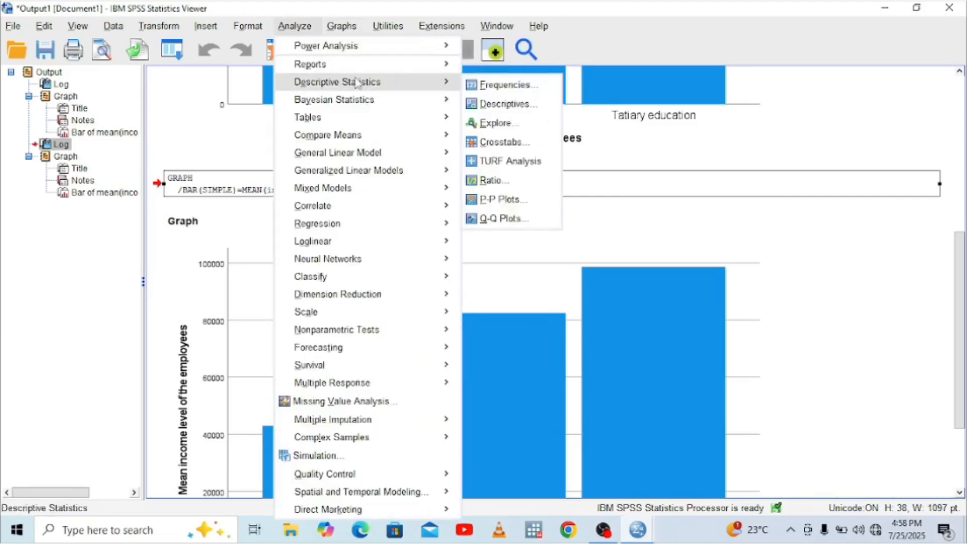
{"action": "left_click", "coordinate": [495, 104]}
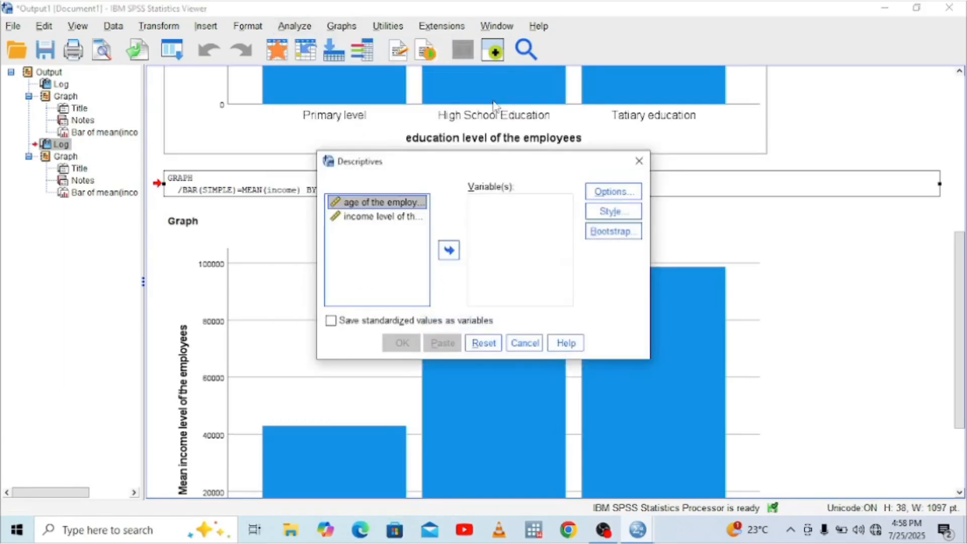
{"action": "double_click", "coordinate": [407, 203]}
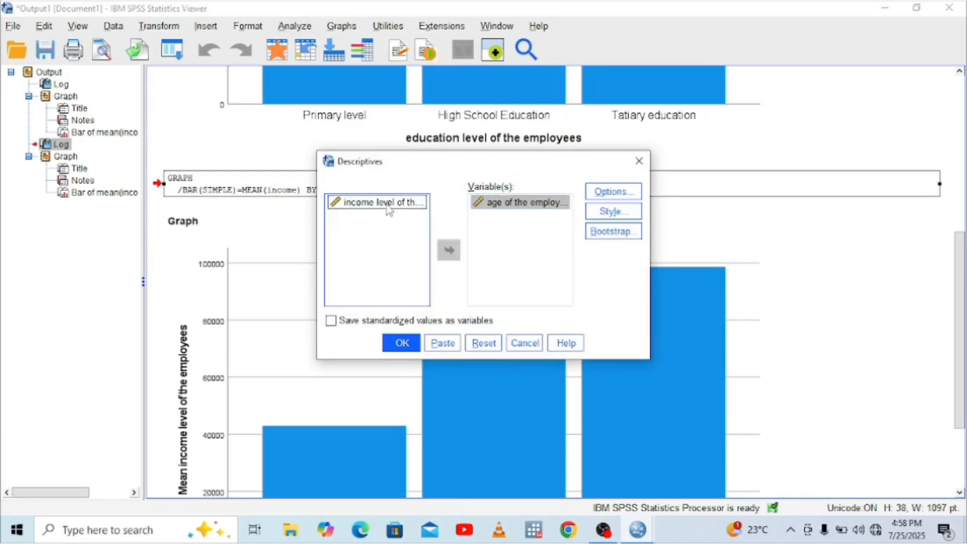
{"action": "left_click", "coordinate": [388, 209]}
{"action": "left_click", "coordinate": [448, 252]}
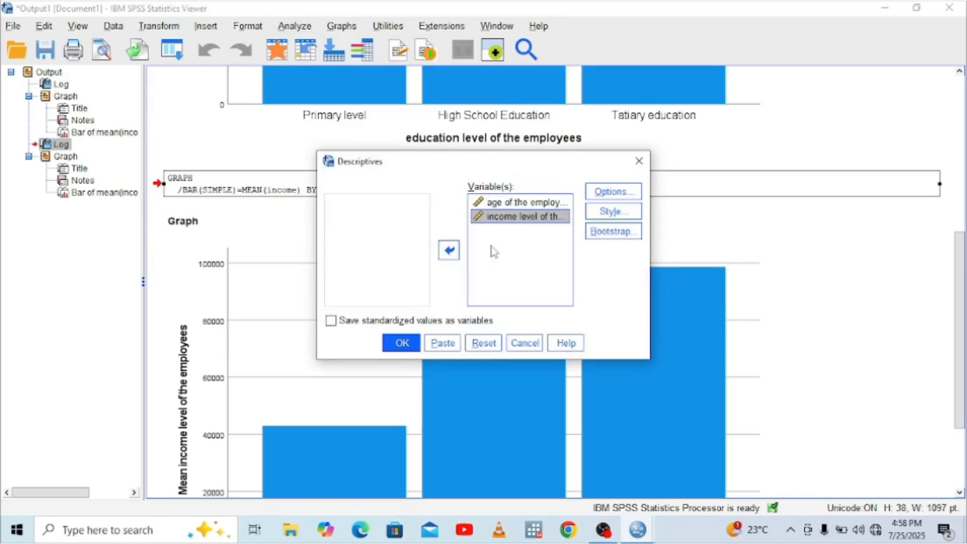
- Add variance, range and S.E. mean to the descriptive statistics, run the analysis and view the resulting table
{"action": "left_click", "coordinate": [635, 193]}
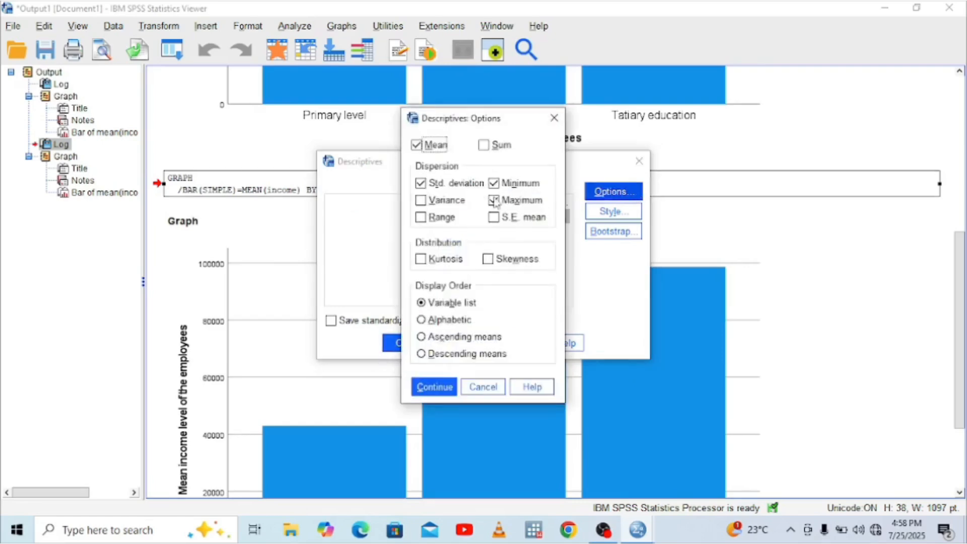
{"action": "left_click", "coordinate": [421, 200]}
{"action": "left_click", "coordinate": [421, 217]}
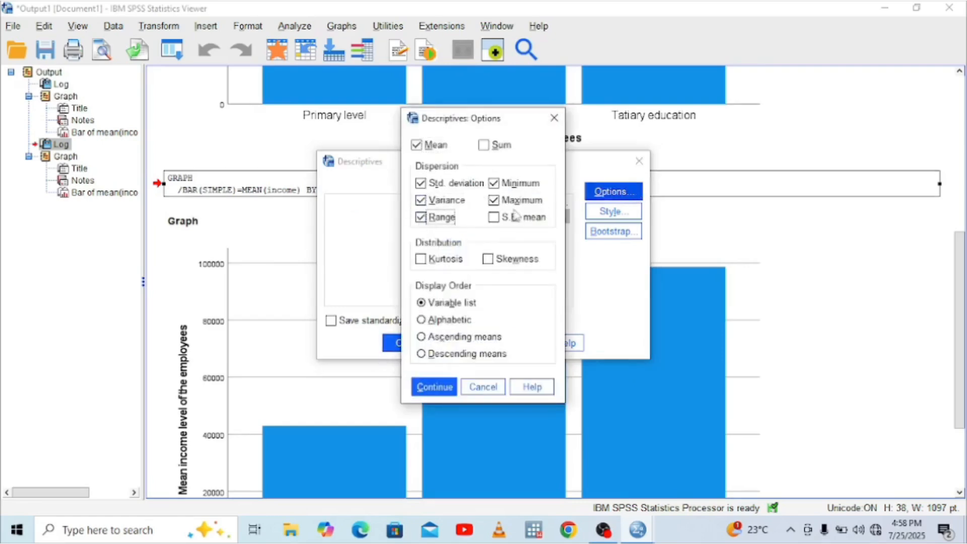
{"action": "left_click", "coordinate": [494, 218]}
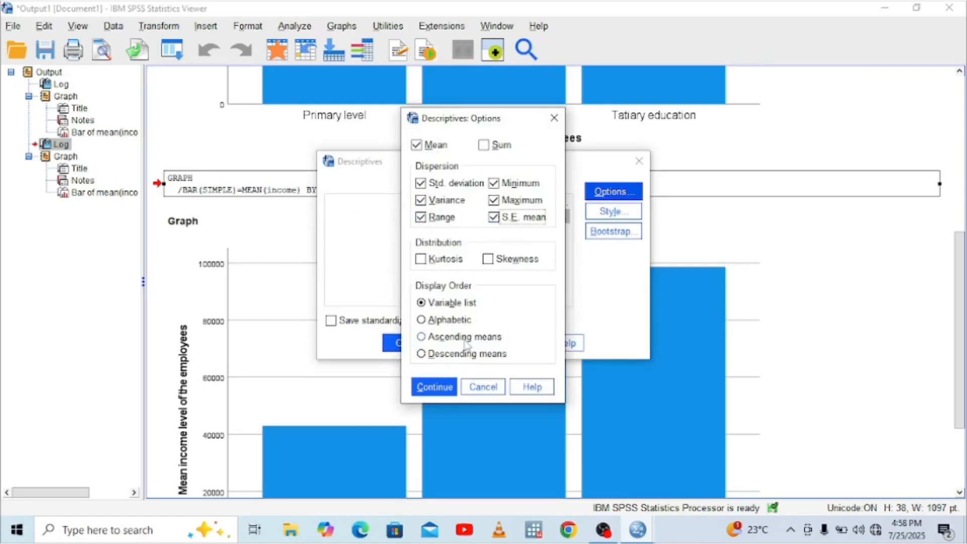
{"action": "left_click", "coordinate": [434, 388]}
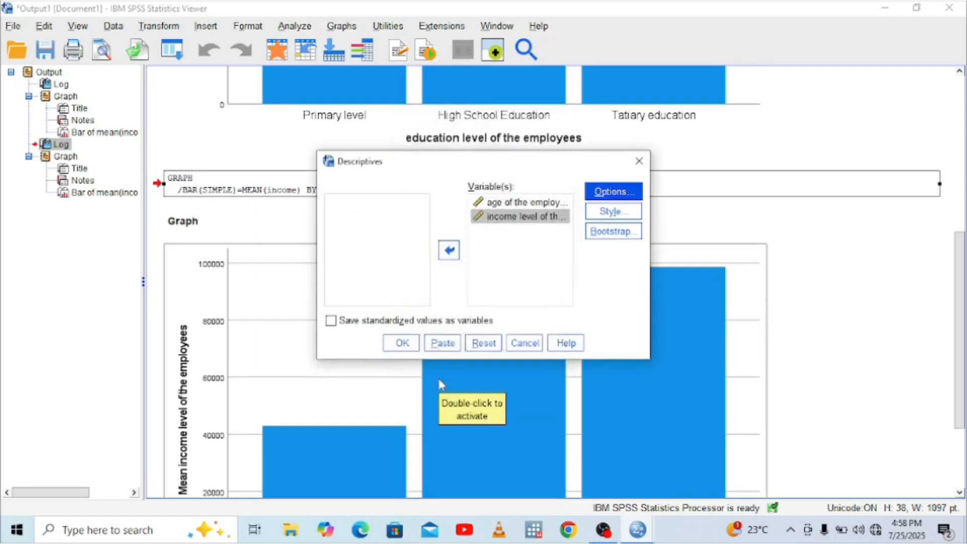
{"action": "left_click", "coordinate": [411, 345]}
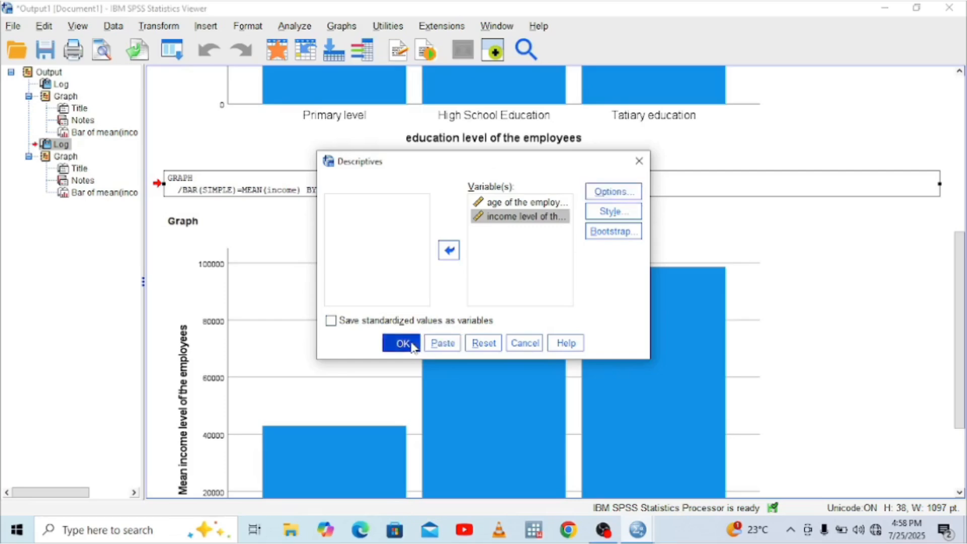
{"action": "left_click", "coordinate": [958, 494]}
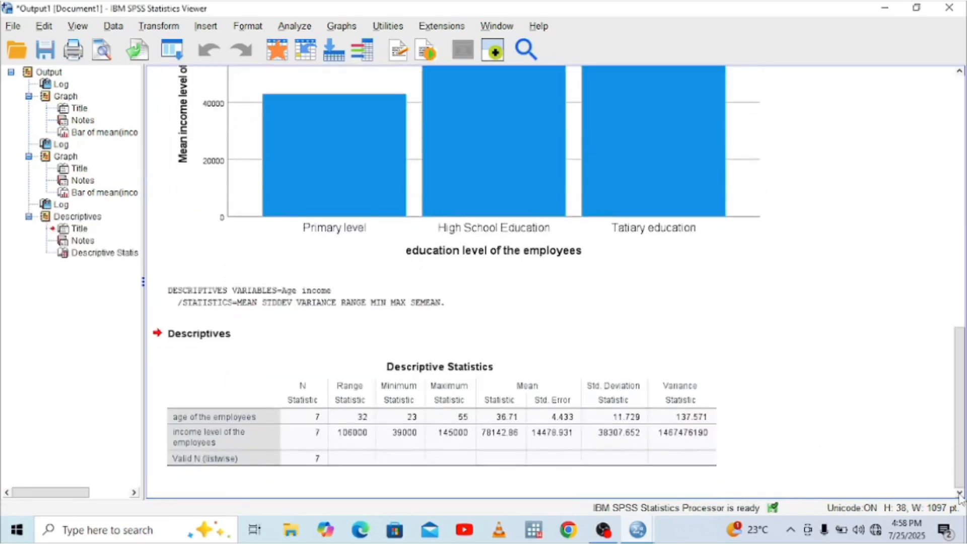